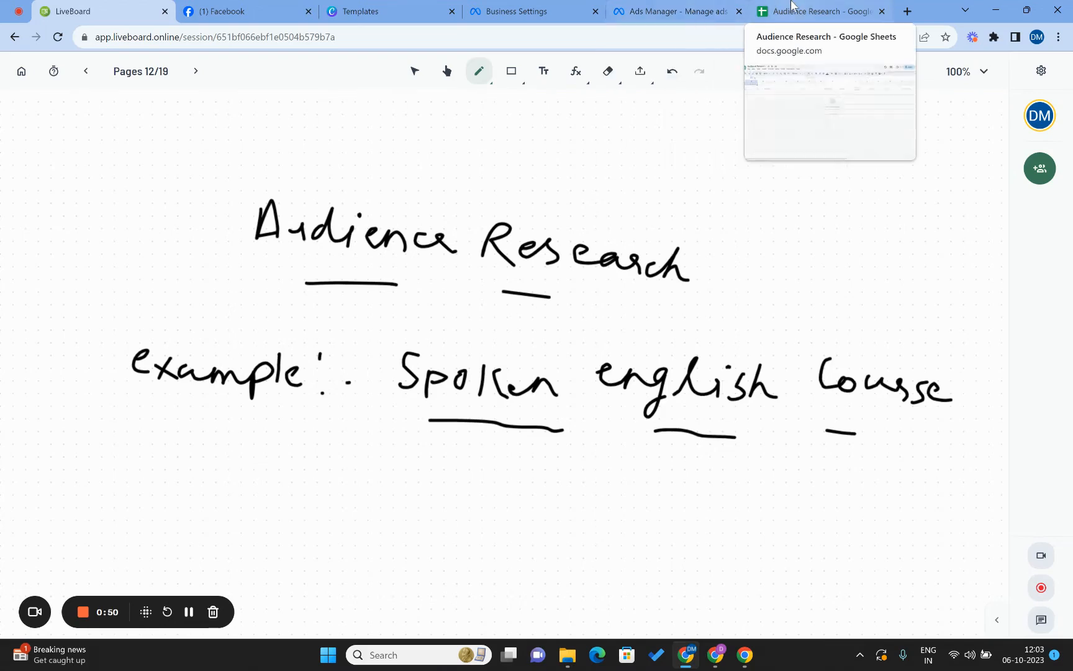
Step: Switch to the Audience Research spreadsheet in Google Sheets and enter the label "Niche:" in cell A1
left_click(808, 11)
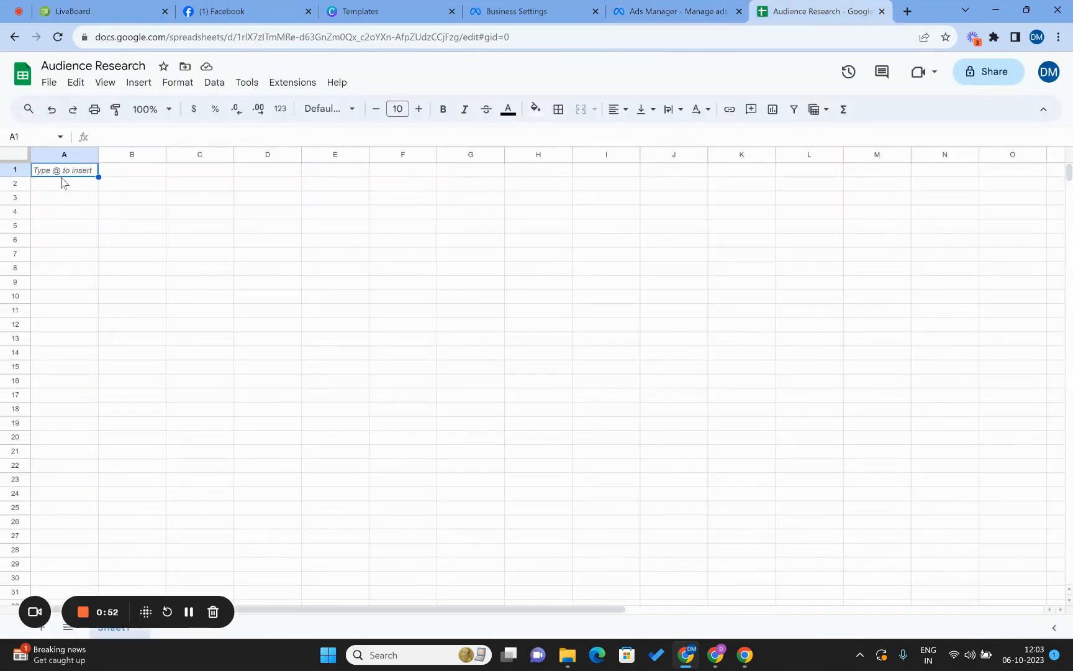
left_click(134, 183)
key("Up")
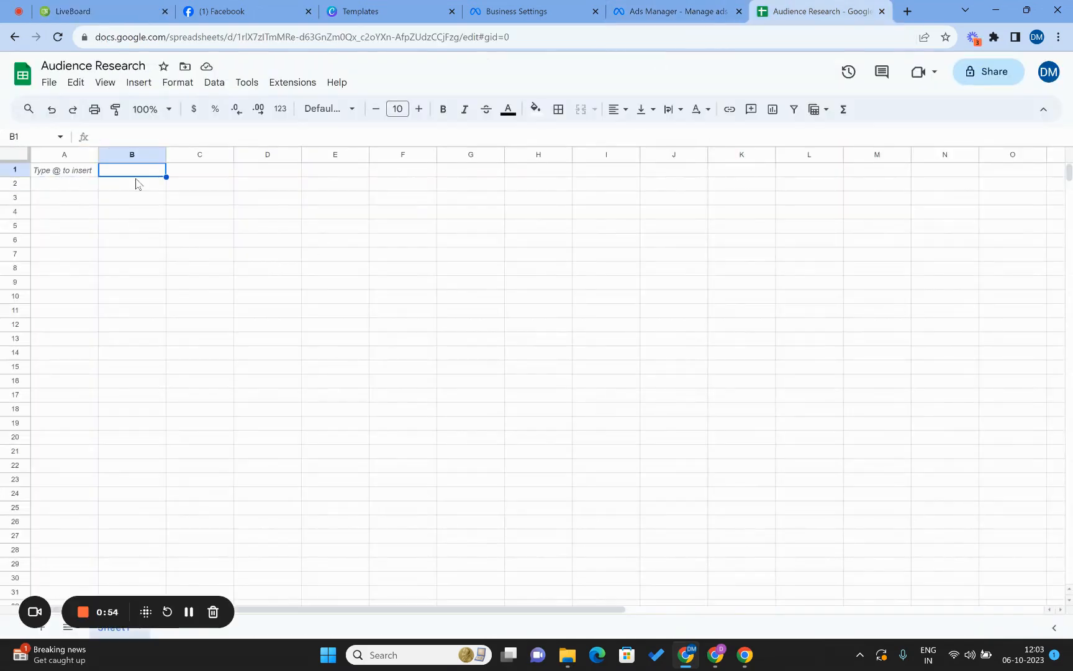
key("Left")
key("Right")
key("Right")
key("Left")
key("Left")
key("Right")
key("Right")
key("Left")
key("Left")
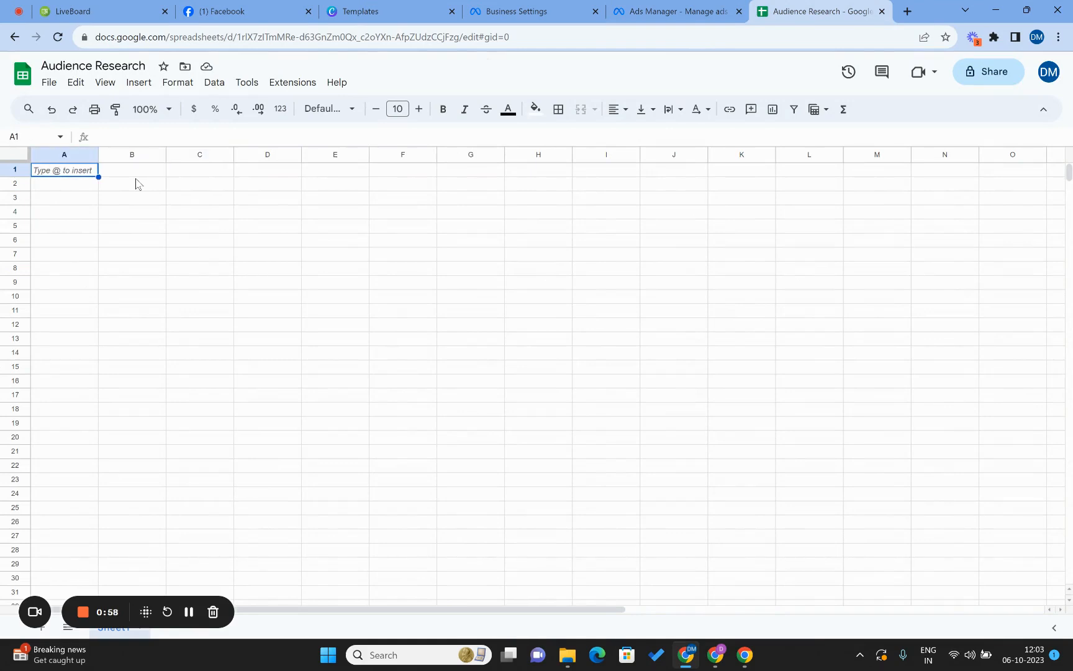
type("Niche")
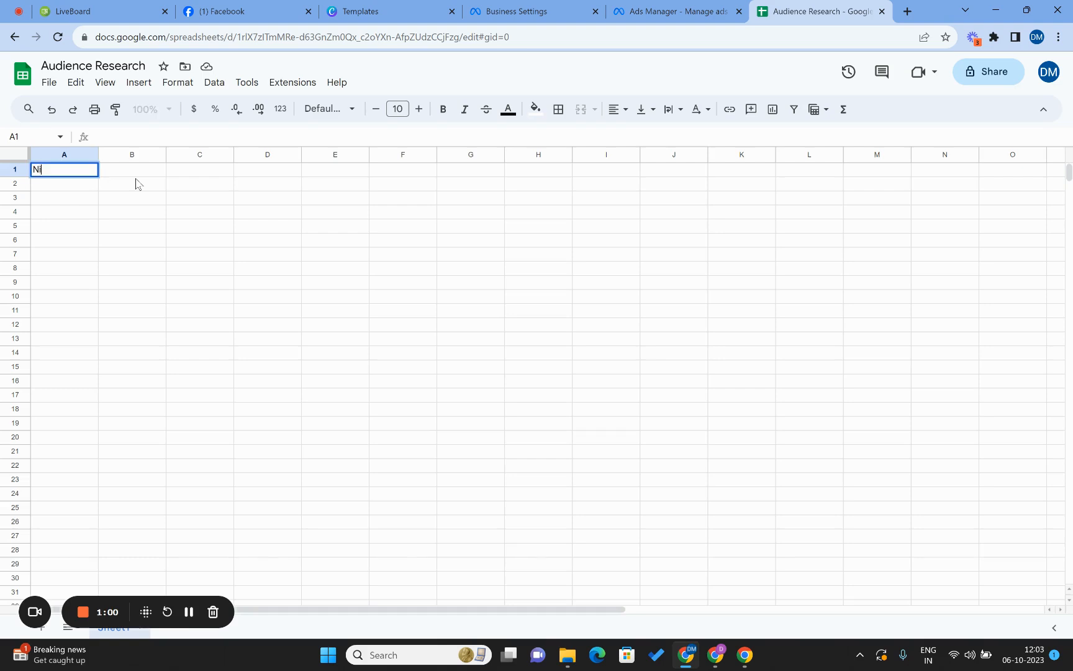
key("Return")
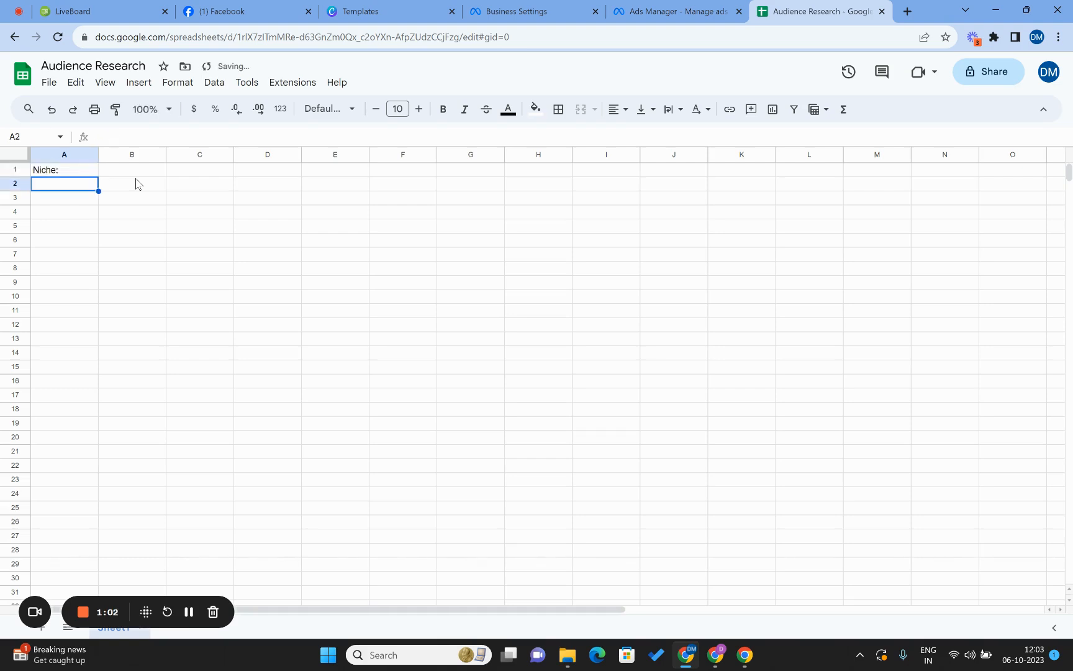
Step: Enter "Spoken English" as the niche in cell B1
key("Up")
key("Right")
type("Spoken")
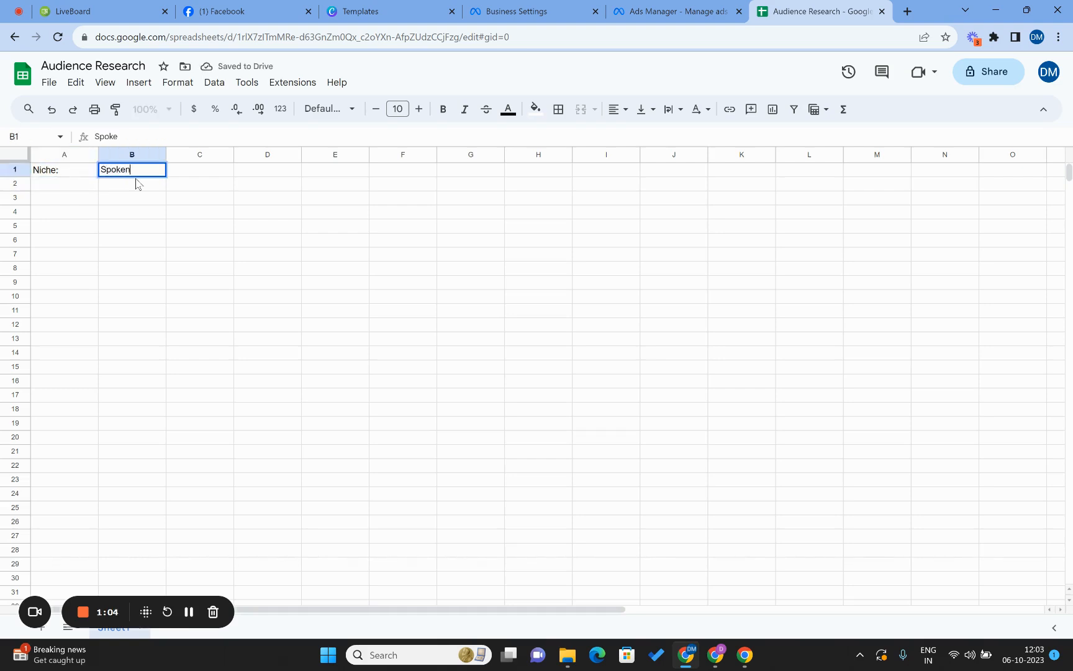
type(" English")
key("Return")
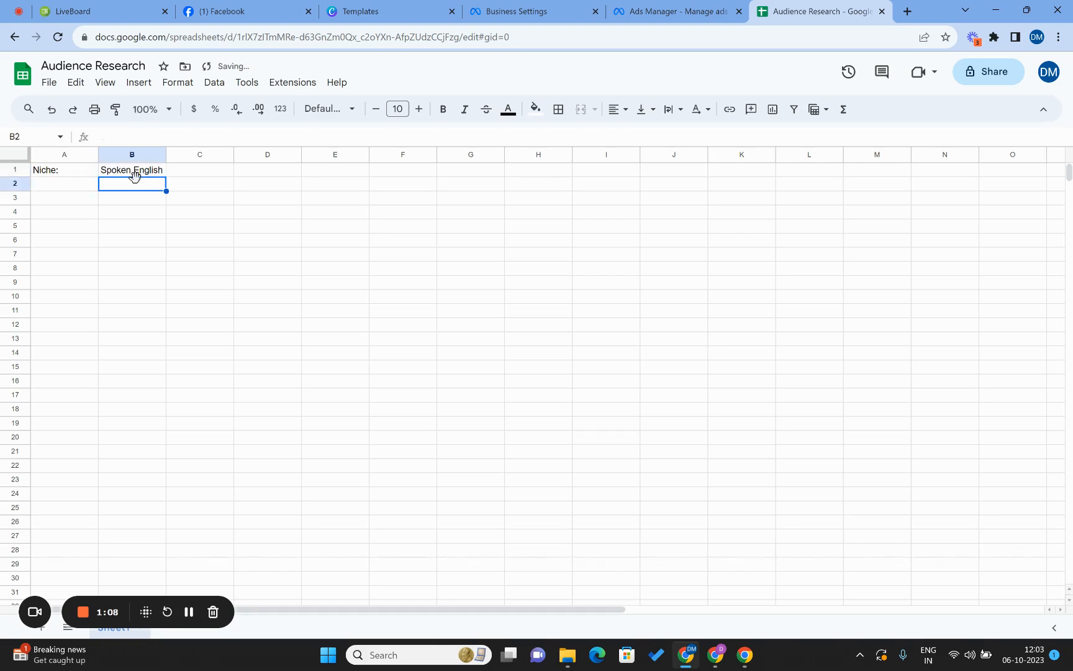
left_click(134, 174)
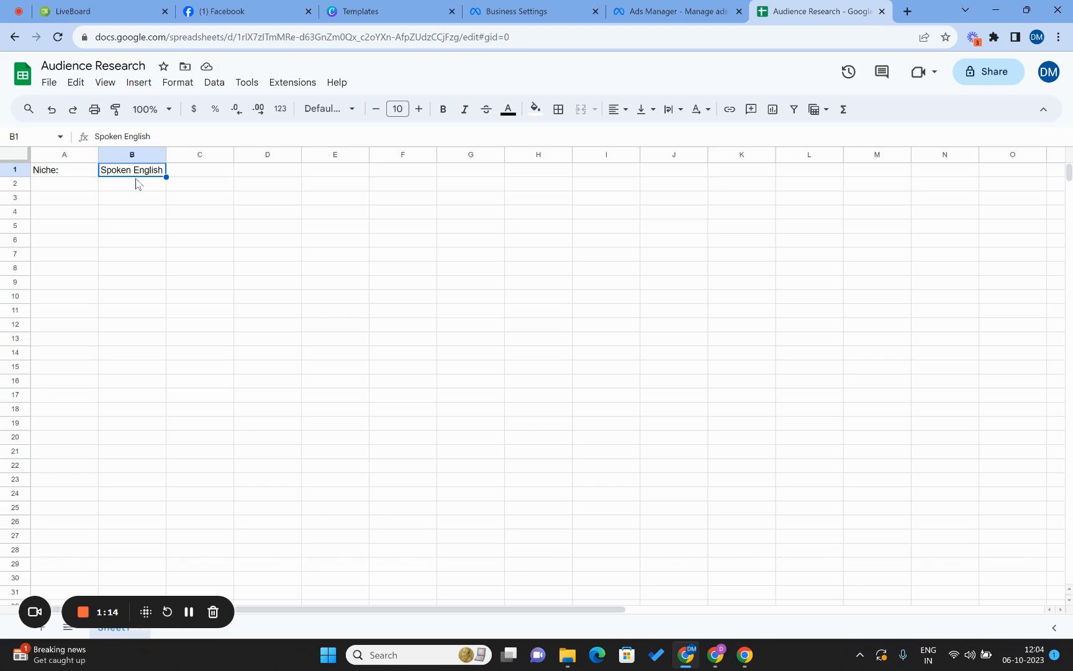
key("Left")
key("Down")
key("Down")
key("Down")
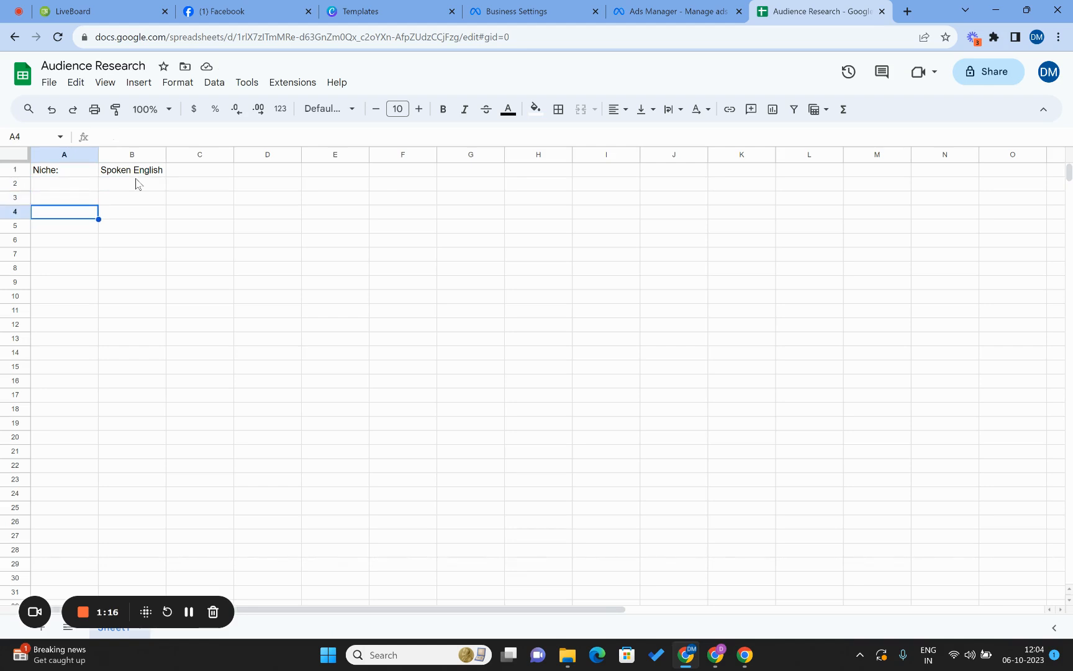
key("Up")
key("Up")
key("Up")
key("Right")
key("Right")
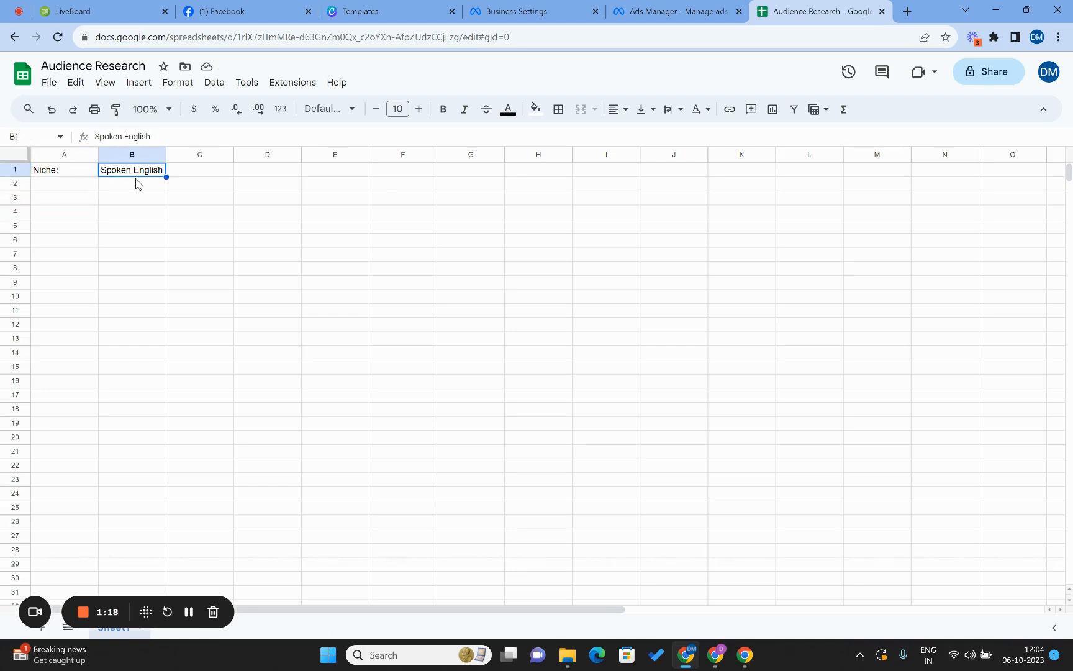
Step: Enter the column heading "Interests" in cell B4
key("Left")
key("Down")
key("Down")
key("Down")
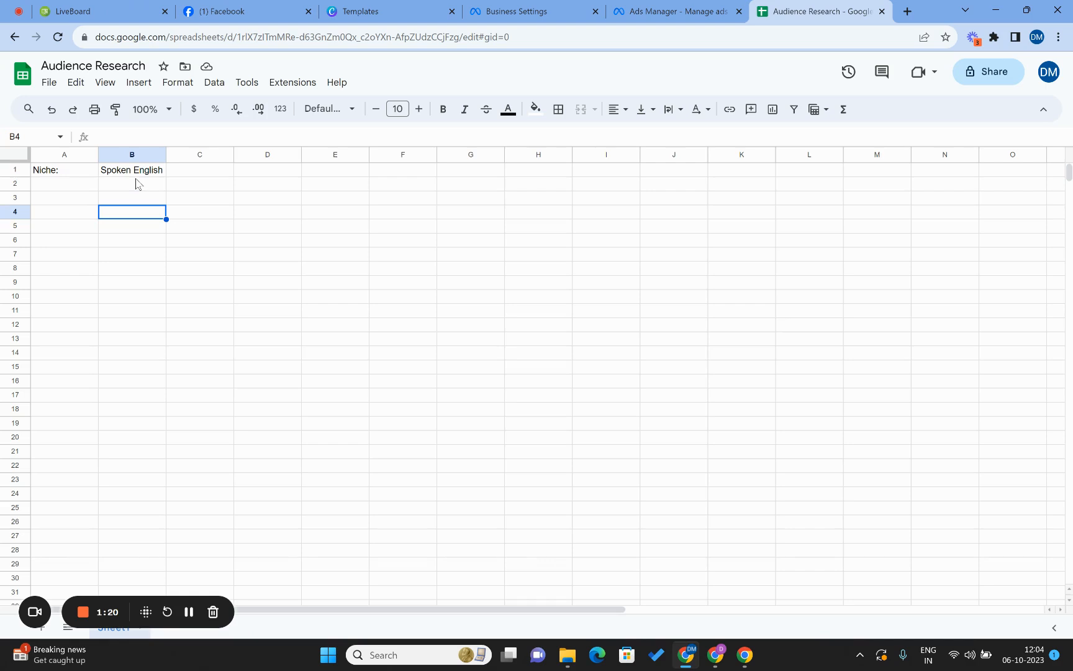
type("Interests")
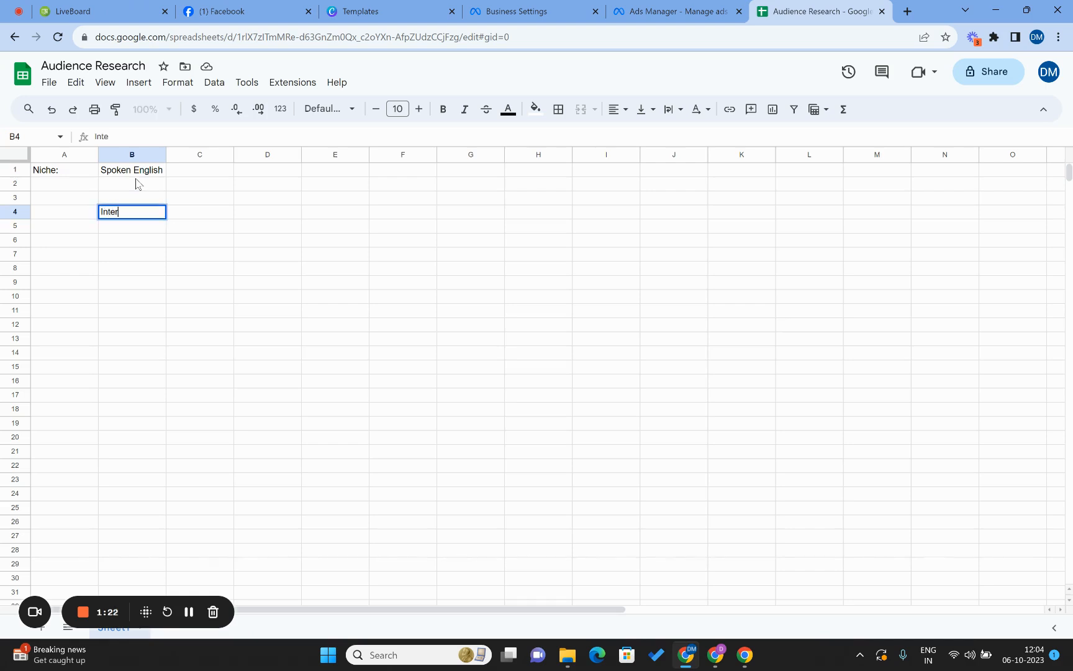
key("Return")
Step: Enter the column heading "Brands" in cell C4, beside the Interests heading
key("Up")
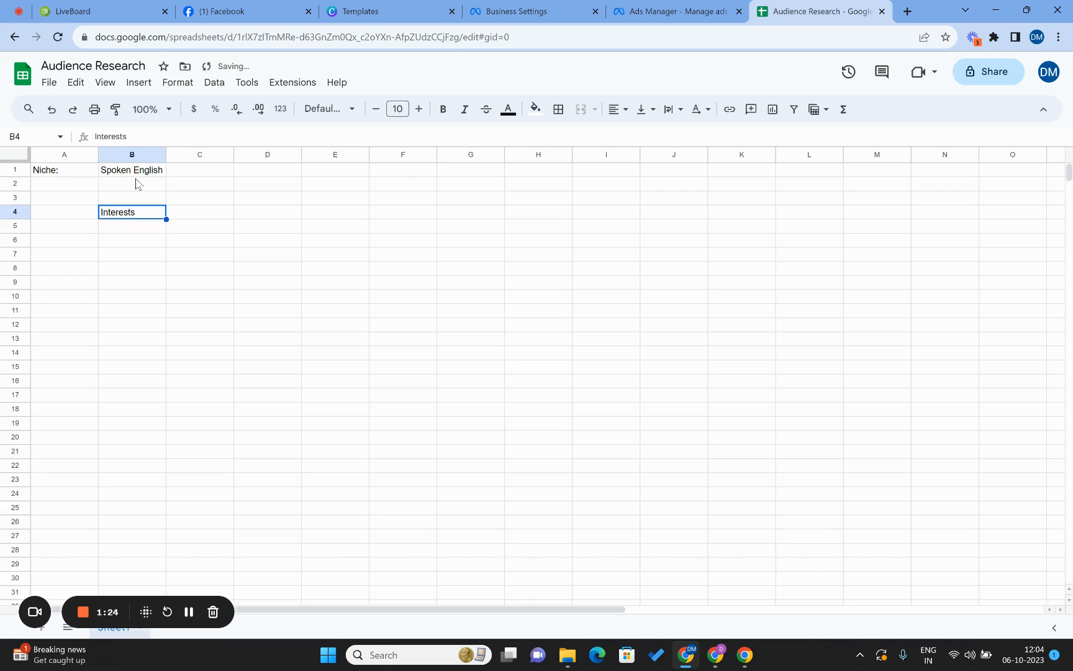
key("Right")
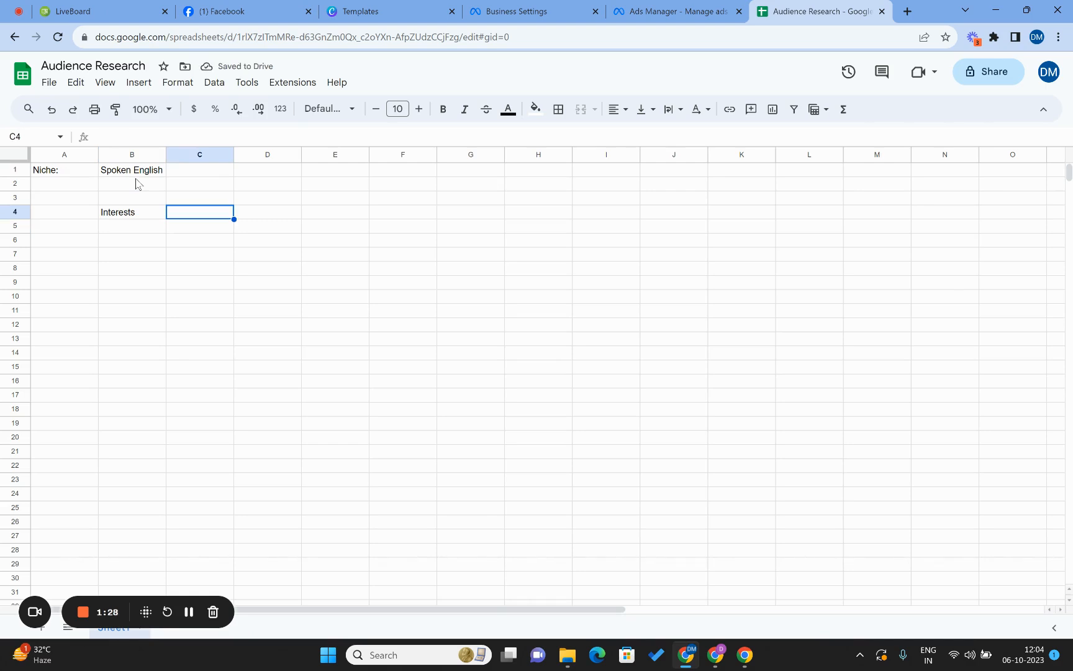
type("Brands")
key("Return")
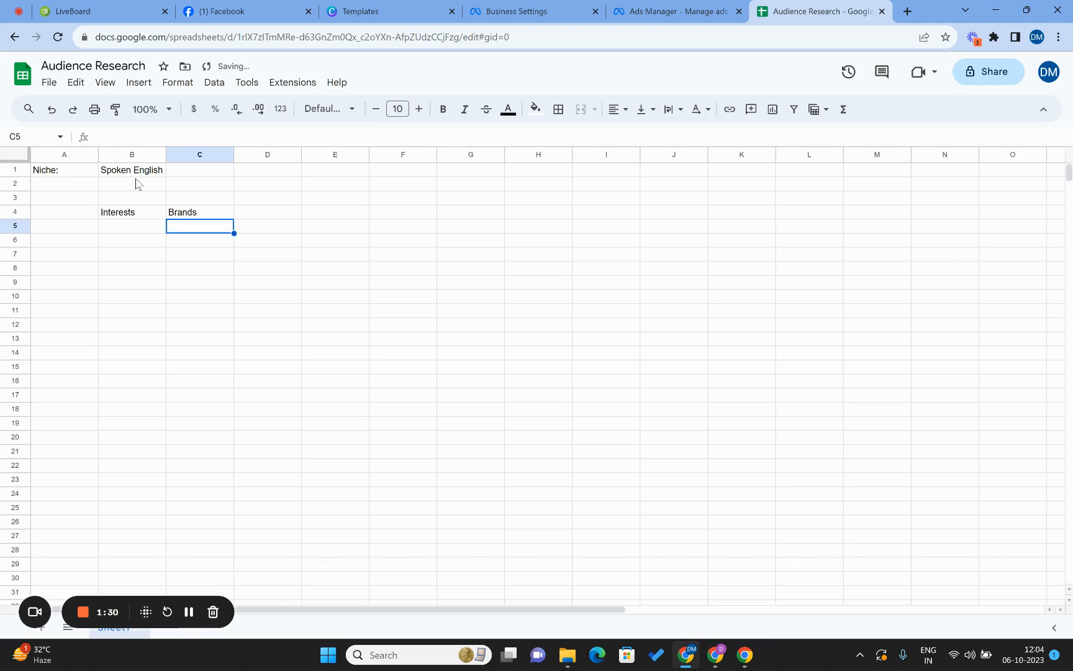
Step: Enter the column heading "Influencers" in cell D4, beside the Brands heading
key("Up")
key("Left")
key("Right")
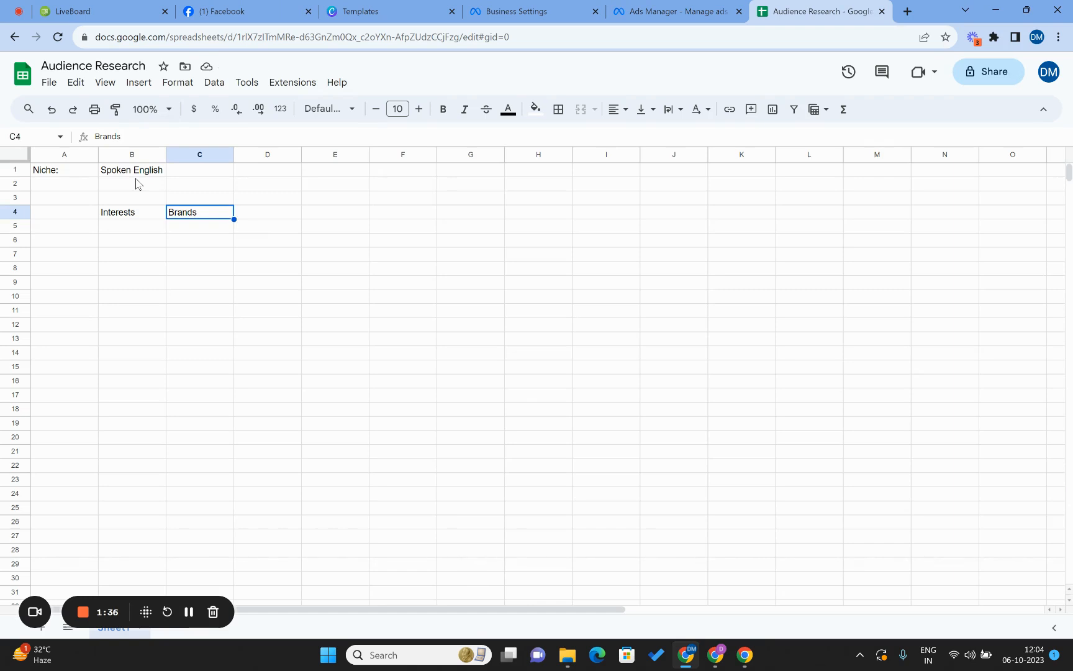
key("Right")
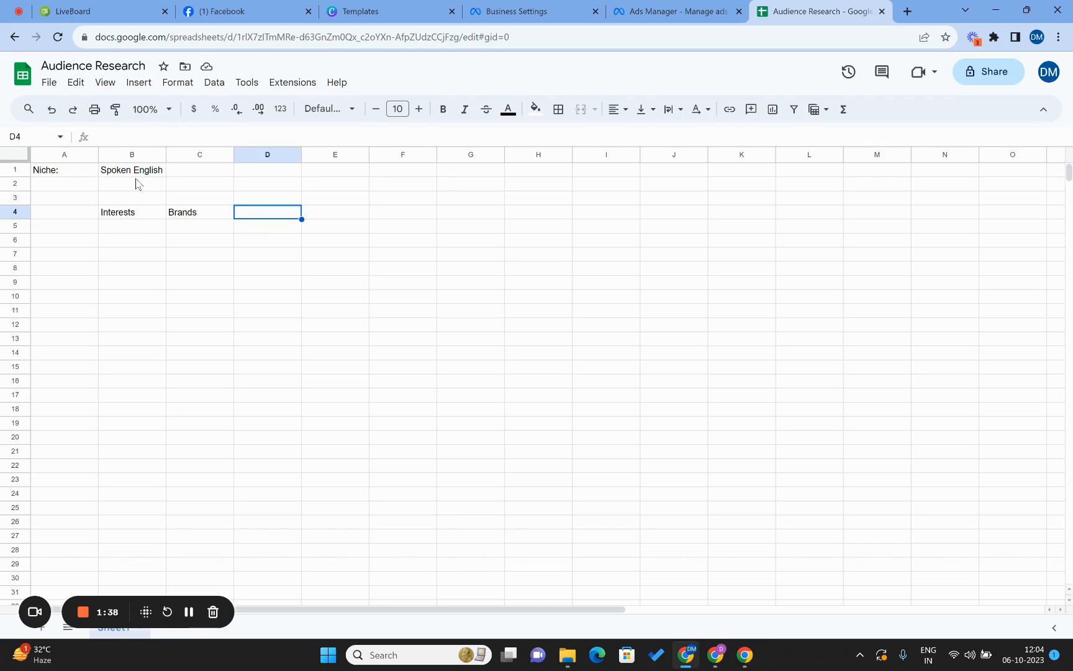
type("In")
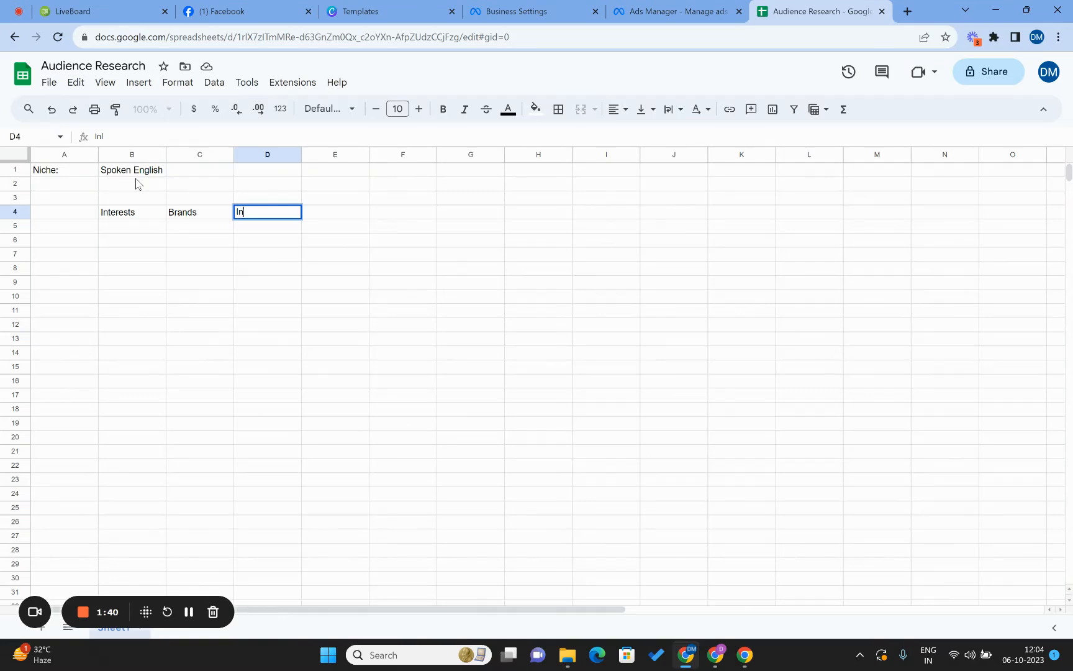
type("fluencers")
key("Return")
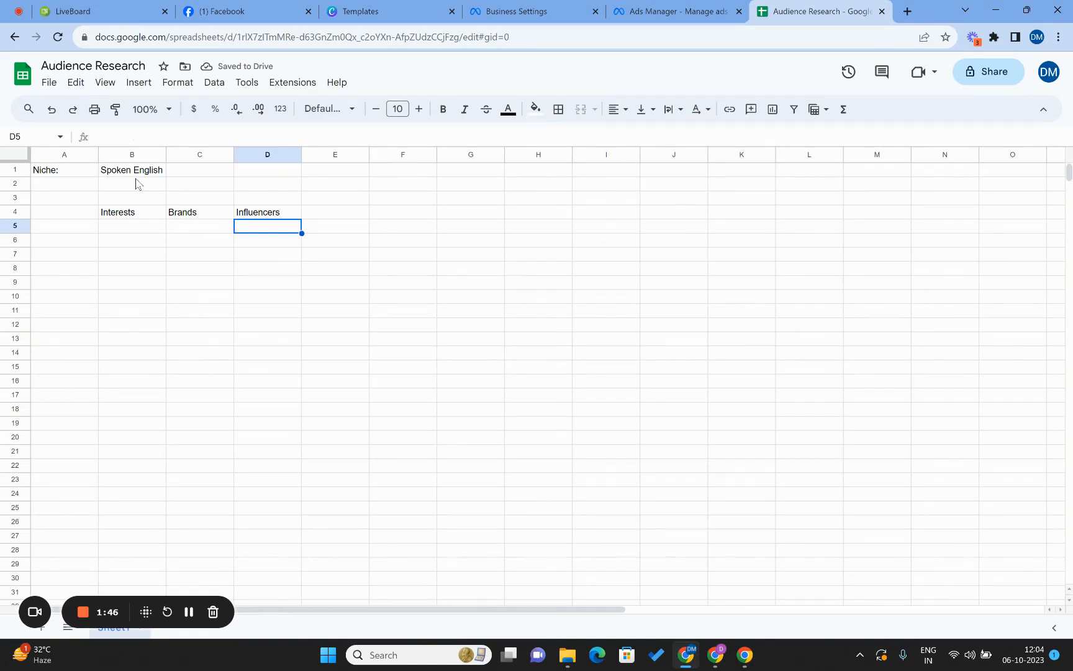
key("Up")
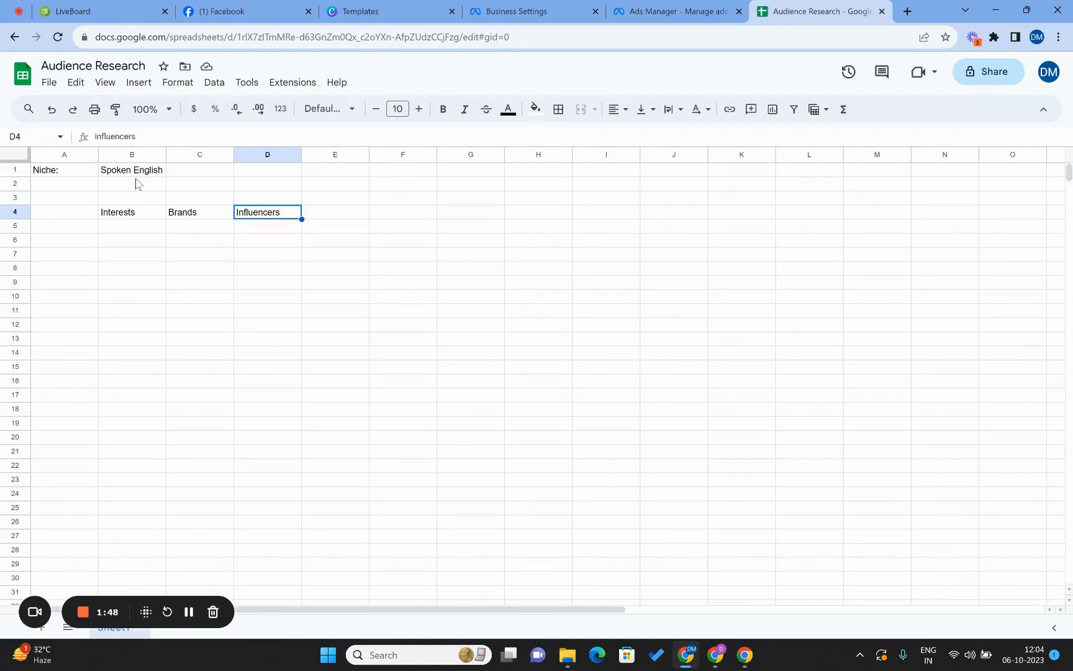
key("Left")
key("Left")
key("shift+Right")
key("shift+Right")
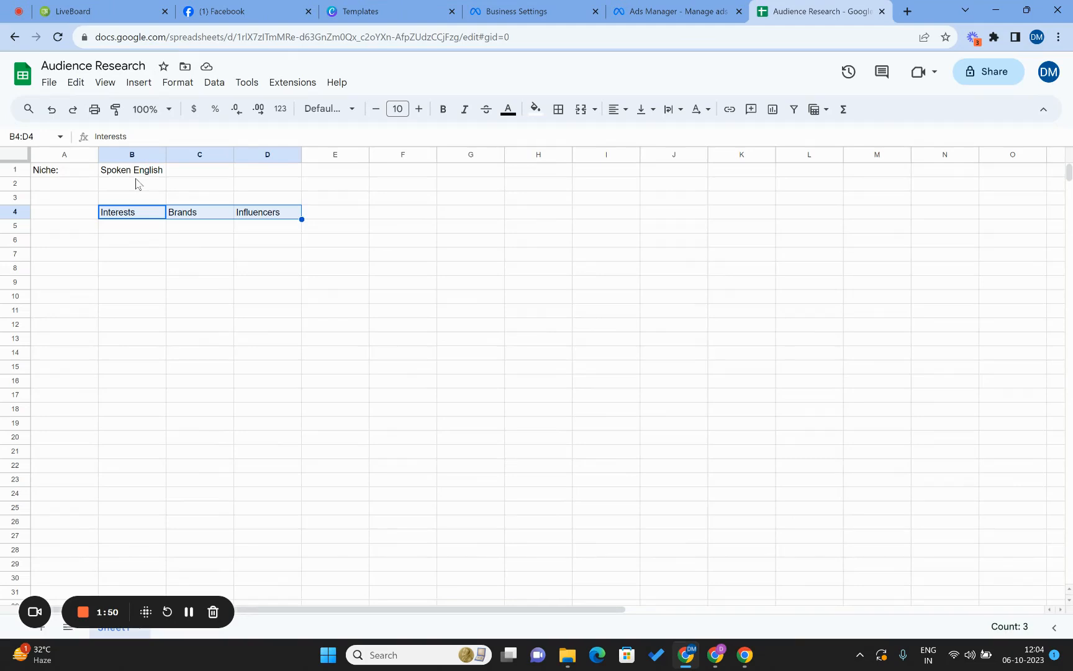
key("shift+Left")
key("shift+Left")
key("shift+Right")
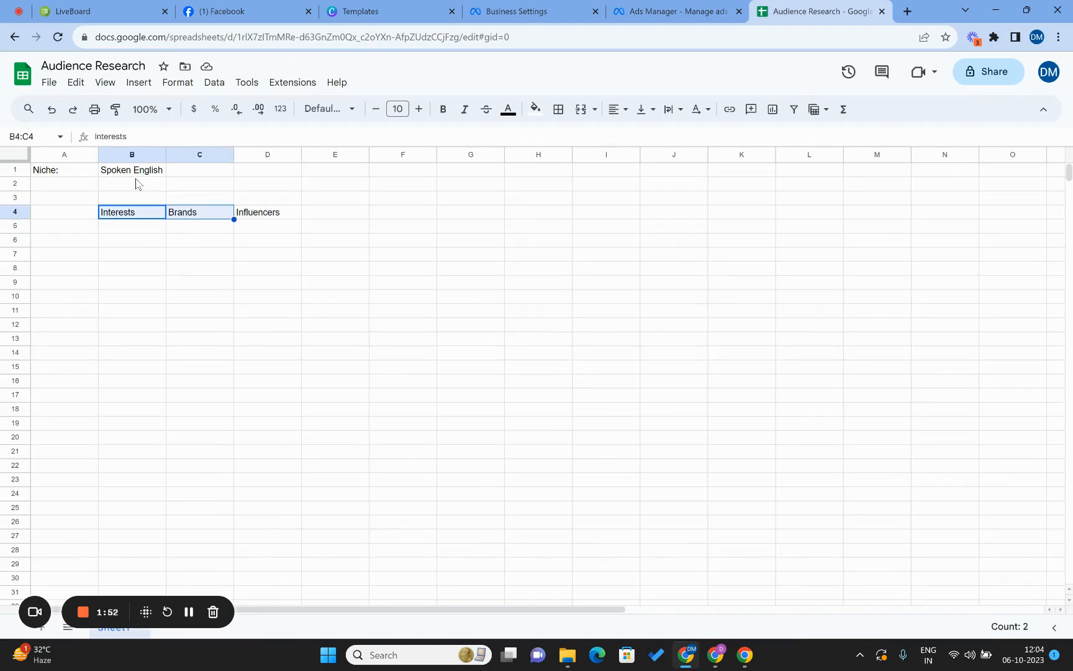
key("shift+Right")
key("shift+Left")
key("shift+Left")
key("shift+Right")
key("shift+Right")
key("shift+Left")
key("shift+Left")
key("shift+Right")
key("shift+Right")
key("Left")
key("Right")
key("shift+Right")
key("shift+Right")
key("Left")
key("Right")
key("shift+Right")
key("shift+Right")
key("Left")
key("Right")
key("shift+Right")
key("shift+Right")
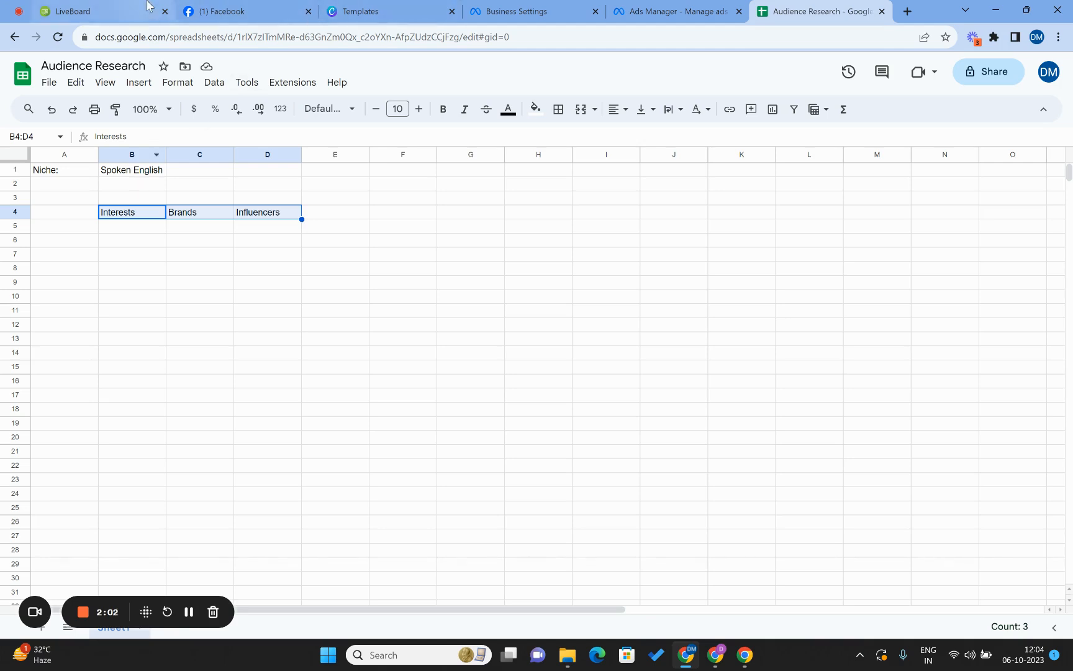
Step: Switch to the LiveBoard whiteboard and handwrite "Seed Keyword" near the top of blank page 13
left_click(124, 11)
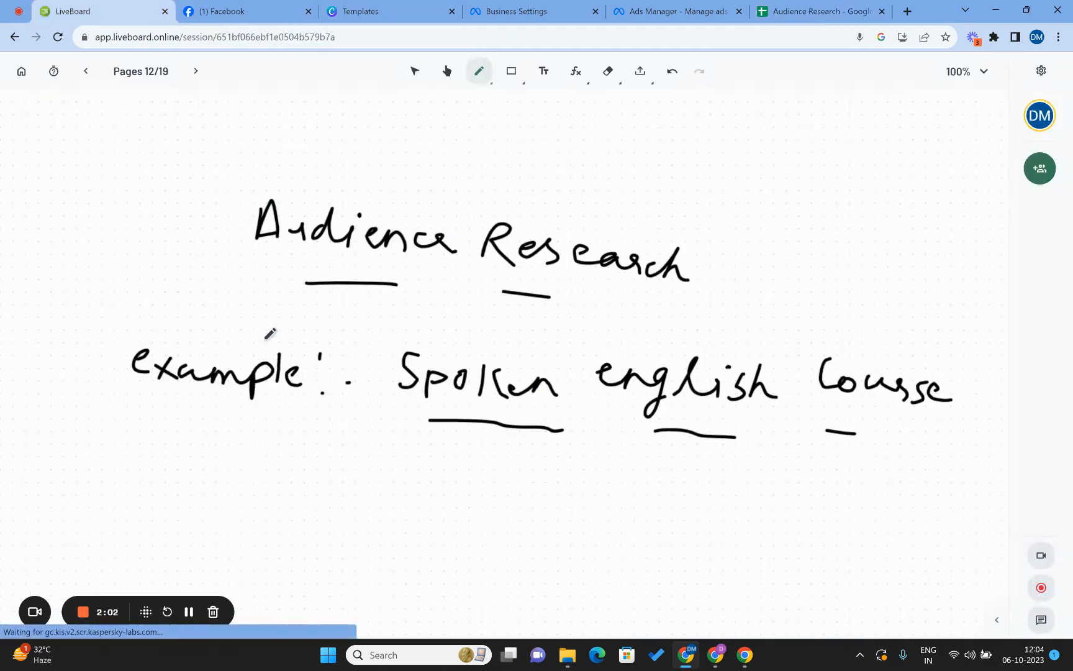
left_click(196, 72)
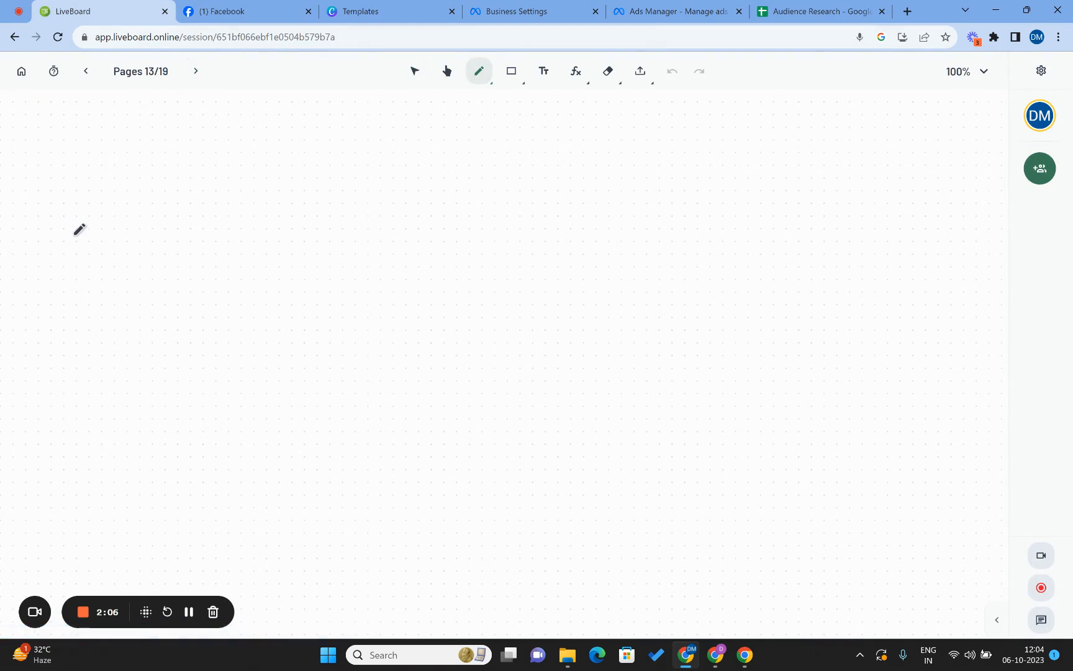
mouse_move(197, 144)
left_mouse_down()
mouse_move(174, 162)
mouse_move(177, 203)
mouse_move(251, 198)
mouse_move(297, 215)
left_mouse_up()
mouse_move(331, 174)
left_mouse_down()
mouse_move(324, 222)
mouse_move(359, 200)
mouse_move(383, 239)
mouse_move(453, 208)
mouse_move(461, 216)
left_mouse_up()
mouse_move(467, 211)
left_mouse_down()
mouse_move(482, 222)
mouse_move(504, 214)
mouse_move(514, 233)
left_mouse_up()
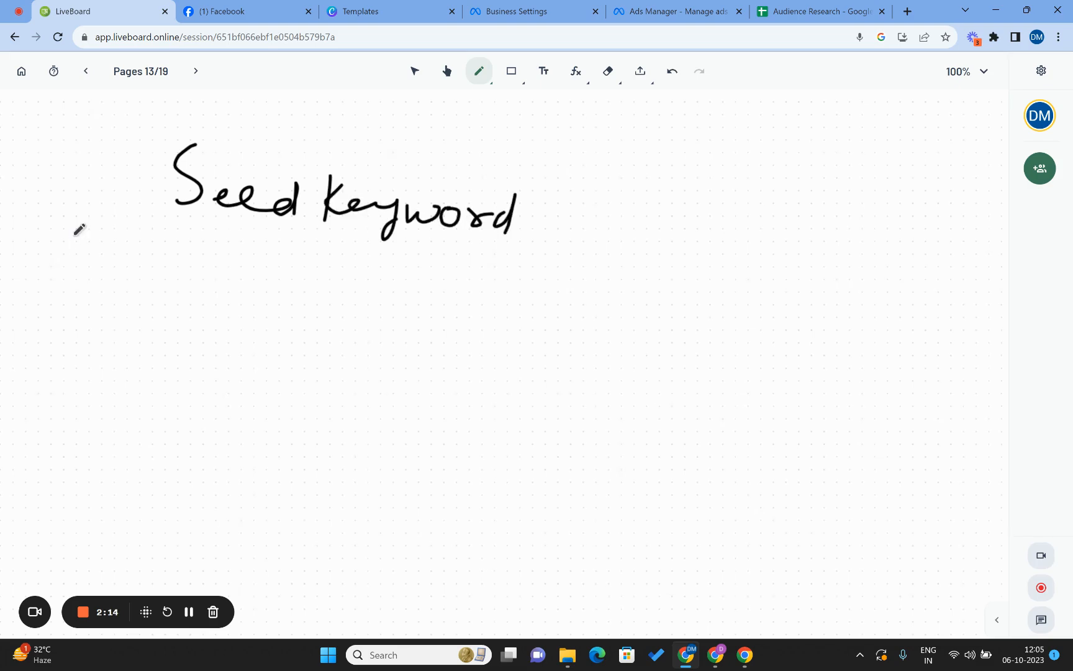
Step: Handwrite "Base Keyword" below "Seed Keyword" and add ":-" after both phrases
left_click_drag(185, 266, 185, 307)
mouse_move(186, 268)
left_mouse_down()
mouse_move(208, 286)
mouse_move(187, 309)
left_mouse_up()
mouse_move(219, 298)
left_mouse_down()
mouse_move(243, 315)
mouse_move(290, 313)
left_mouse_up()
left_click(267, 305)
mouse_move(326, 281)
left_mouse_down()
mouse_move(319, 318)
mouse_move(345, 316)
left_mouse_up()
mouse_move(352, 306)
left_mouse_down()
mouse_move(377, 310)
mouse_move(380, 341)
left_mouse_up()
mouse_move(408, 301)
left_mouse_down()
mouse_move(429, 318)
mouse_move(518, 298)
mouse_move(567, 303)
left_mouse_up()
left_click(545, 283)
left_click(542, 316)
left_click(549, 190)
left_click(545, 233)
left_click(542, 231)
left_click_drag(554, 219, 569, 217)
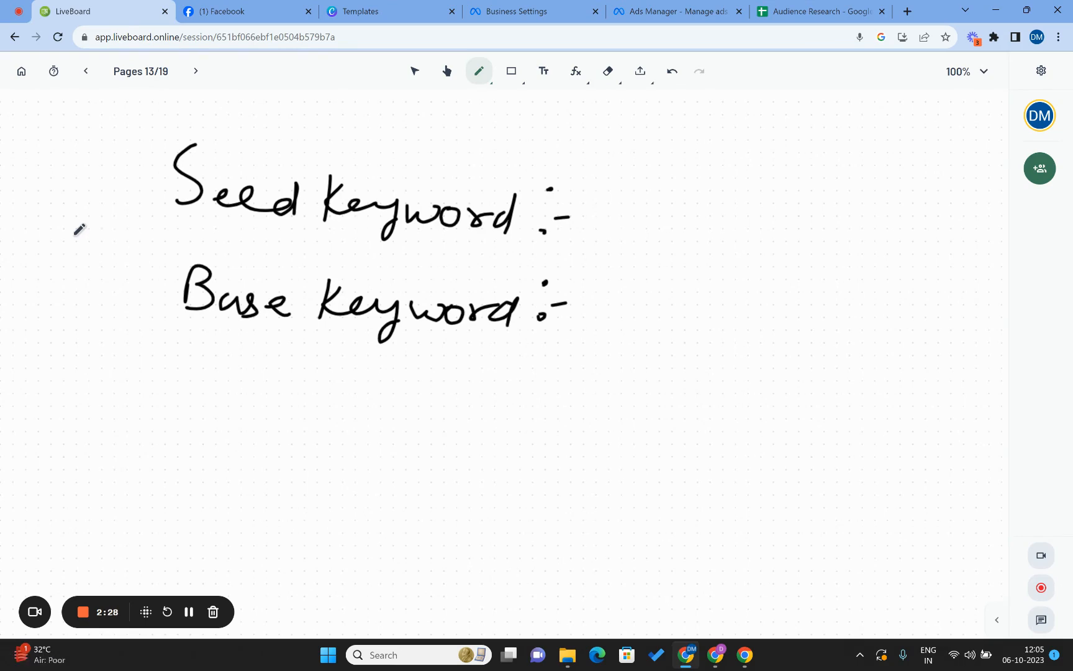
Step: Set the pen colour to red and handwrite "Spoken english course" below the Base Keyword line
left_click(479, 72)
left_click(548, 173)
left_click(490, 216)
left_click(73, 239)
left_click_drag(394, 380, 373, 415)
mouse_move(402, 404)
left_mouse_down()
mouse_move(402, 433)
mouse_move(403, 420)
mouse_move(436, 408)
mouse_move(452, 428)
left_mouse_up()
left_click(454, 397)
mouse_move(469, 400)
left_mouse_down()
mouse_move(468, 426)
mouse_move(478, 429)
mouse_move(596, 422)
mouse_move(583, 450)
mouse_move(658, 409)
mouse_move(662, 425)
mouse_move(790, 410)
left_mouse_up()
left_click(768, 403)
mouse_move(789, 397)
left_mouse_down()
mouse_move(808, 420)
mouse_move(844, 417)
left_mouse_up()
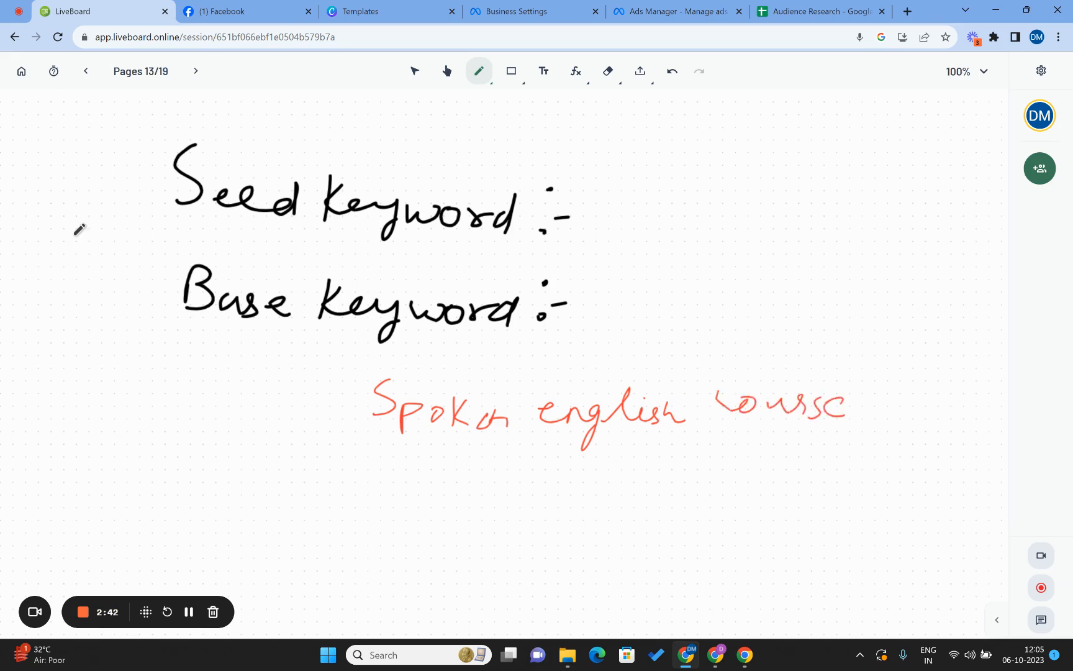
Step: Enclose the red "Spoken english course" text in parentheses and emphasize its words with lines below and above
mouse_move(351, 369)
left_mouse_down()
mouse_move(324, 400)
mouse_move(356, 463)
left_mouse_up()
mouse_move(861, 371)
left_mouse_down()
mouse_move(875, 404)
mouse_move(853, 440)
left_mouse_up()
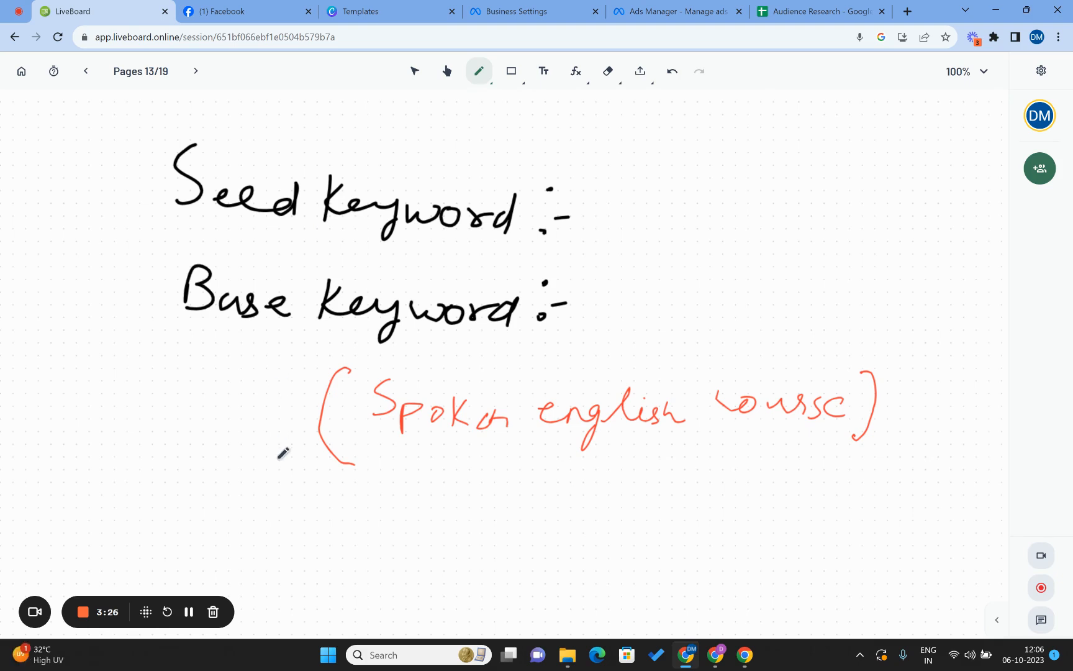
left_click_drag(378, 449, 503, 455)
left_click_drag(626, 443, 805, 435)
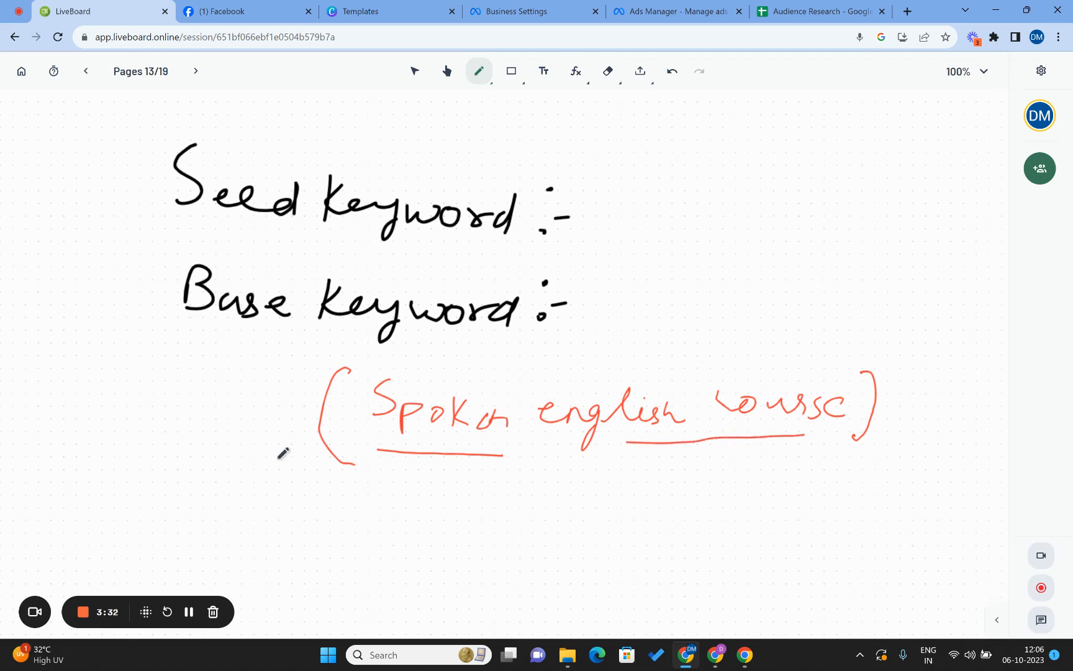
mouse_move(412, 383)
left_mouse_down()
mouse_move(519, 393)
mouse_move(680, 385)
left_mouse_up()
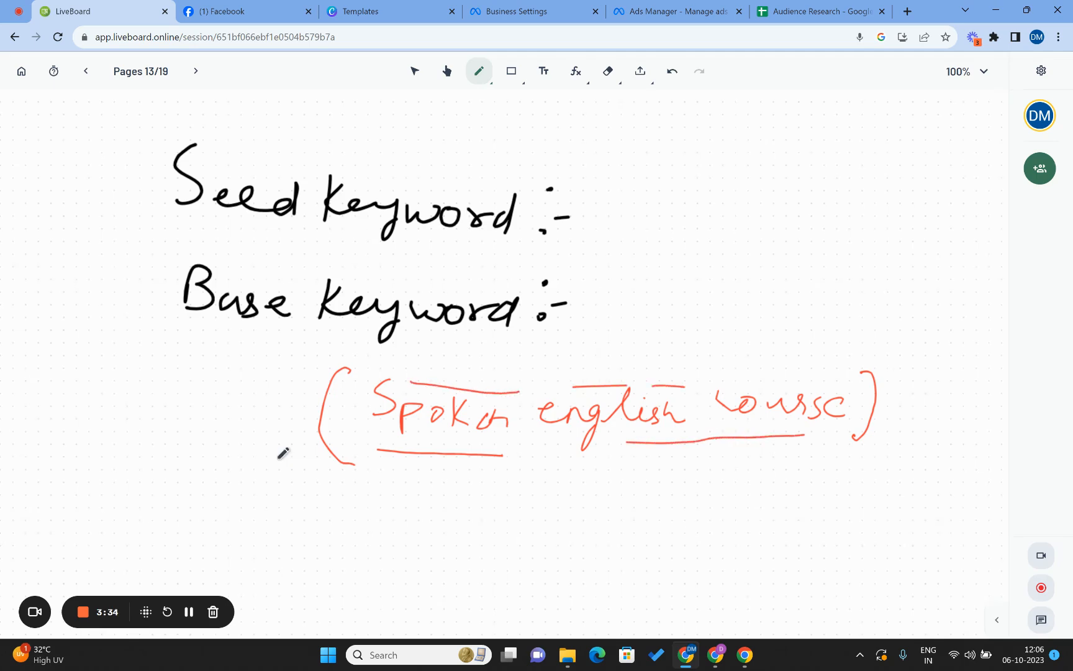
left_click_drag(744, 387, 856, 378)
Step: Switch to Ads Manager, dismiss the payment method notice and create a new campaign with the Traffic objective
left_click(677, 11)
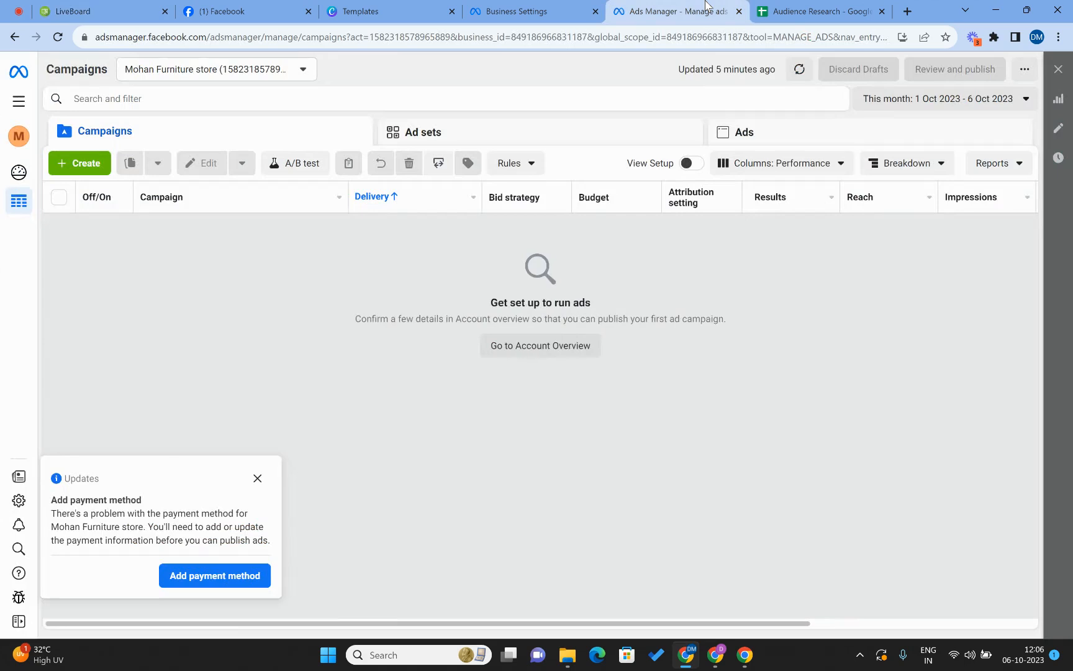
left_click(256, 478)
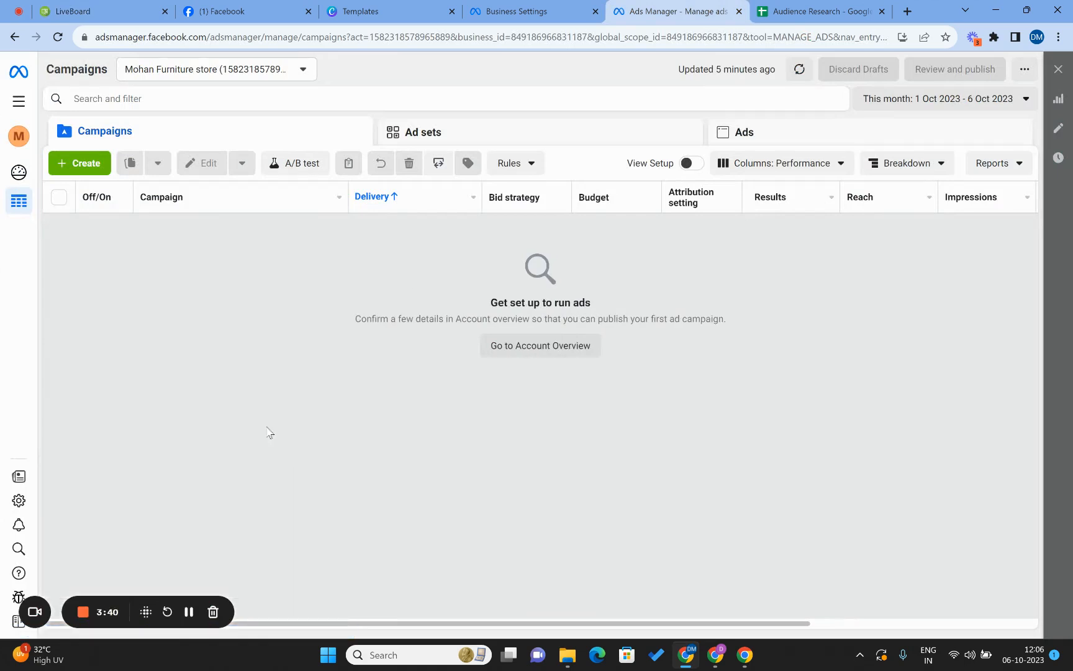
left_click(94, 168)
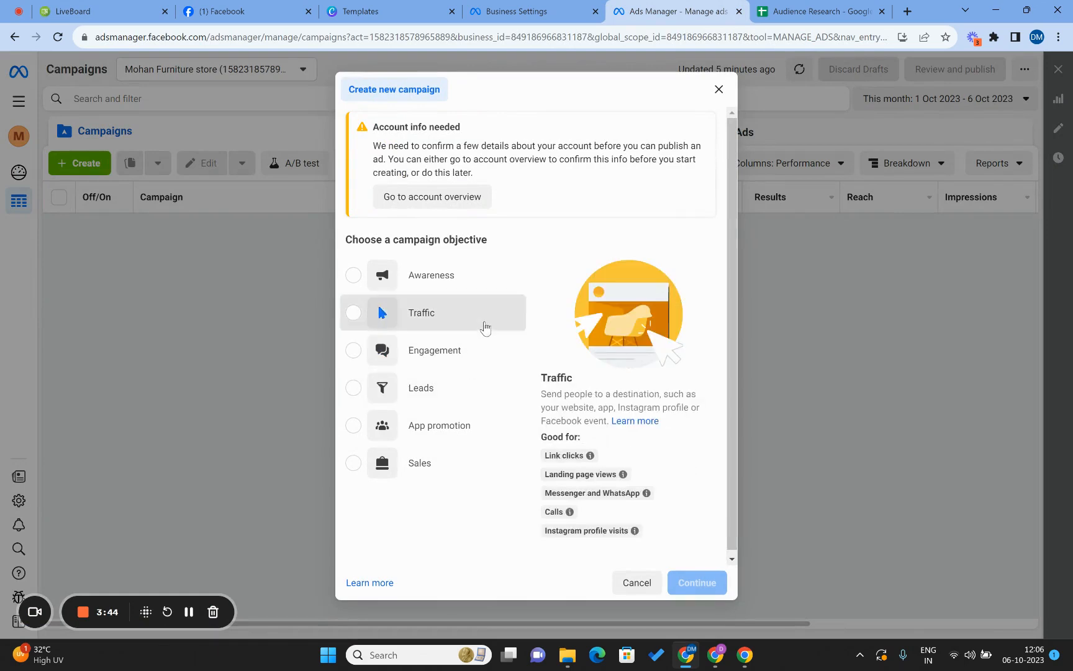
left_click(485, 328)
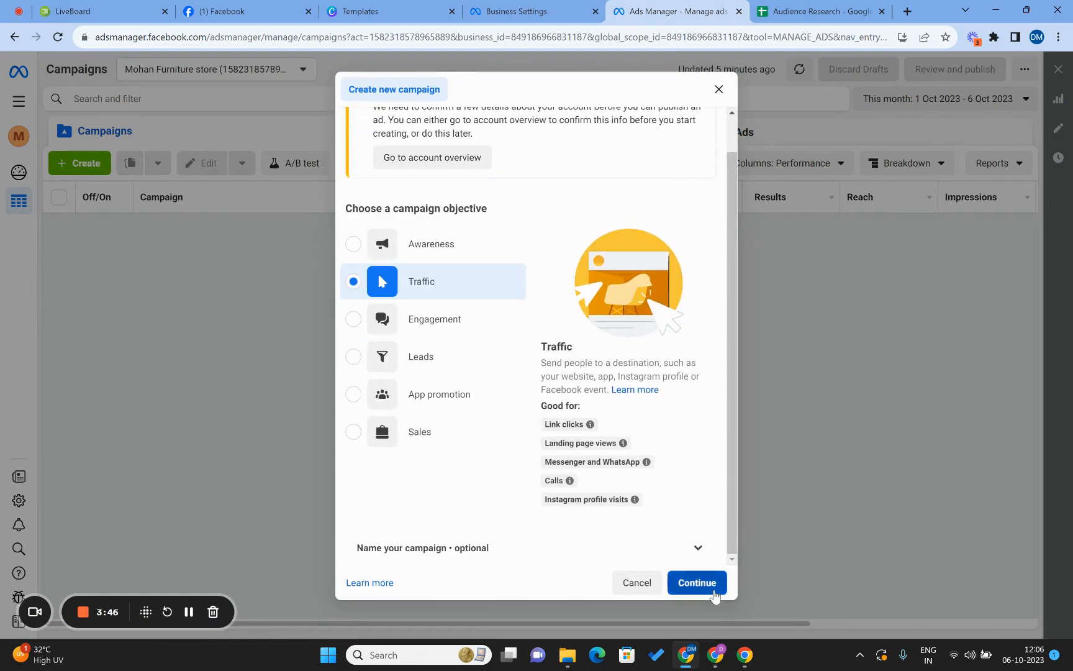
left_click(715, 595)
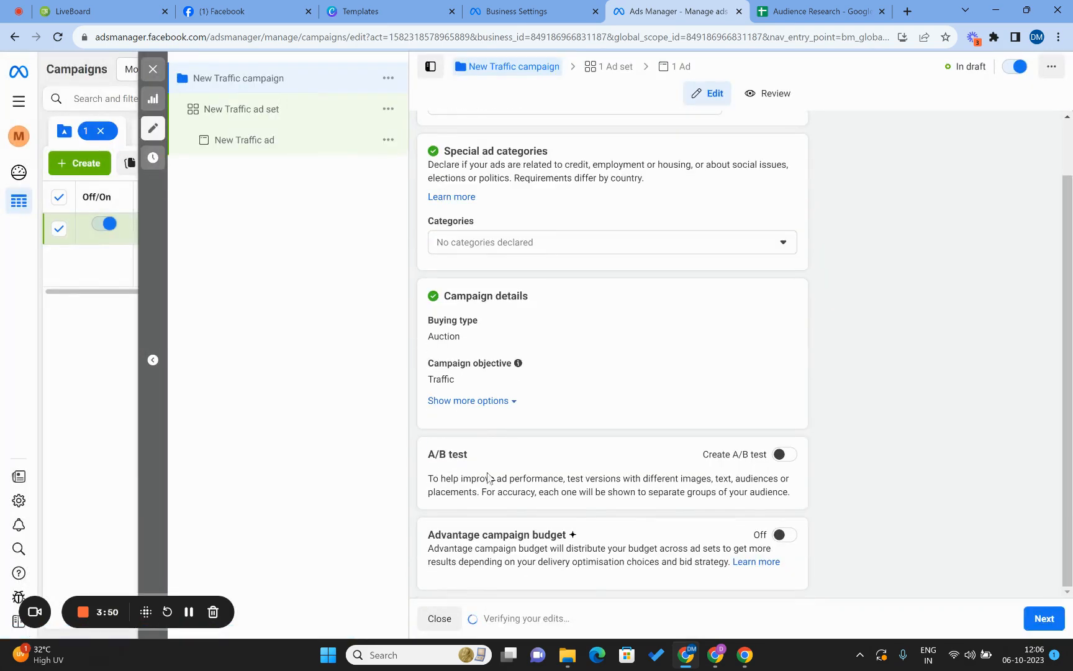
Step: Continue to the new traffic ad set and set its conversion location to Website
left_click(1040, 618)
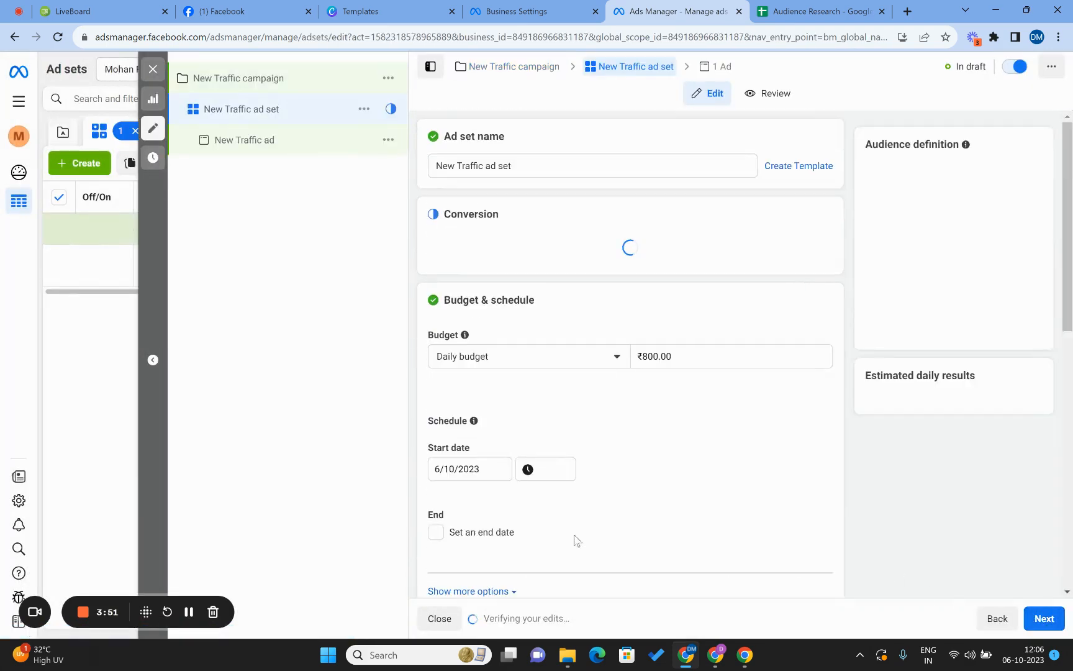
scroll(574, 540, "down", 9)
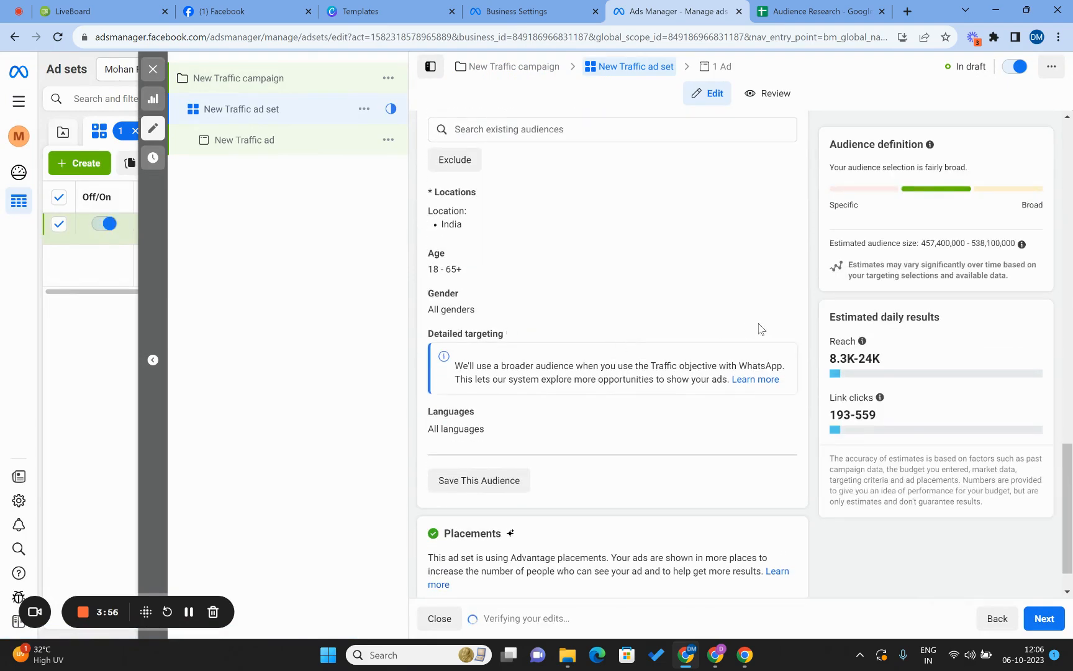
scroll(671, 335, "up", 10)
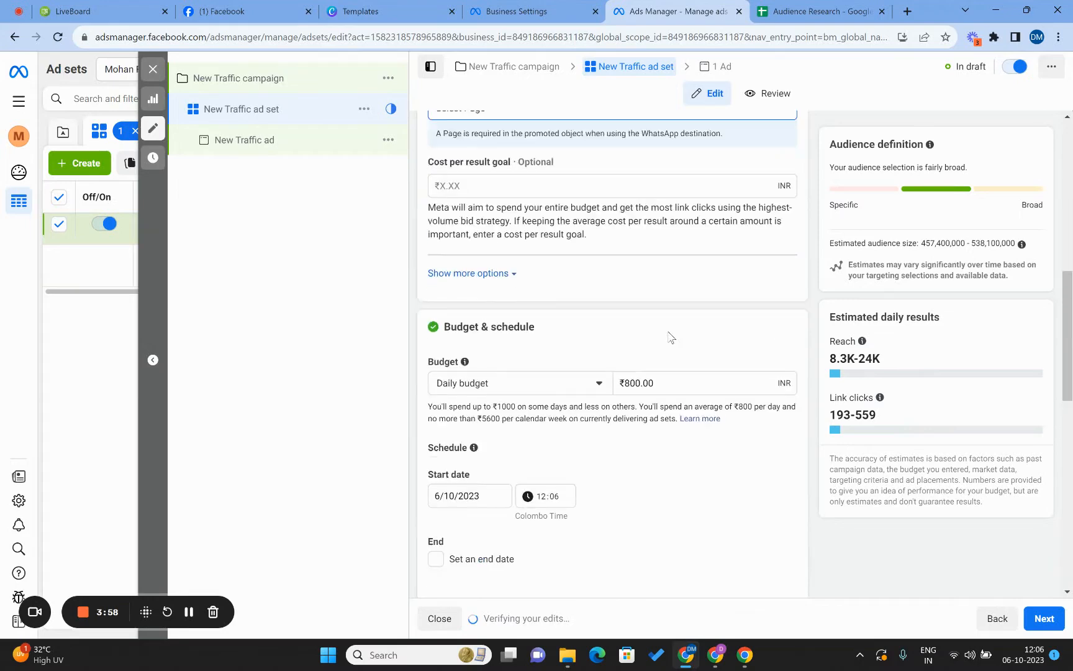
scroll(670, 337, "up", 10)
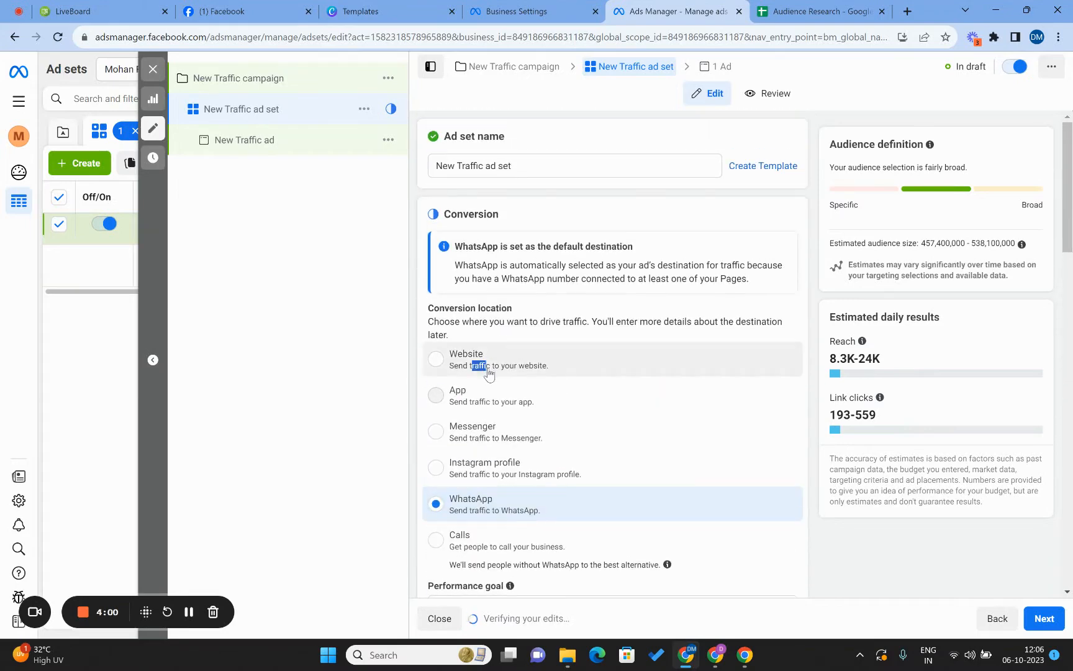
left_click(488, 373)
Step: Search the ad set's detailed targeting for "spoken english" and add the English language (languages) interest
scroll(489, 371, "down", 8)
scroll(489, 371, "down", 10)
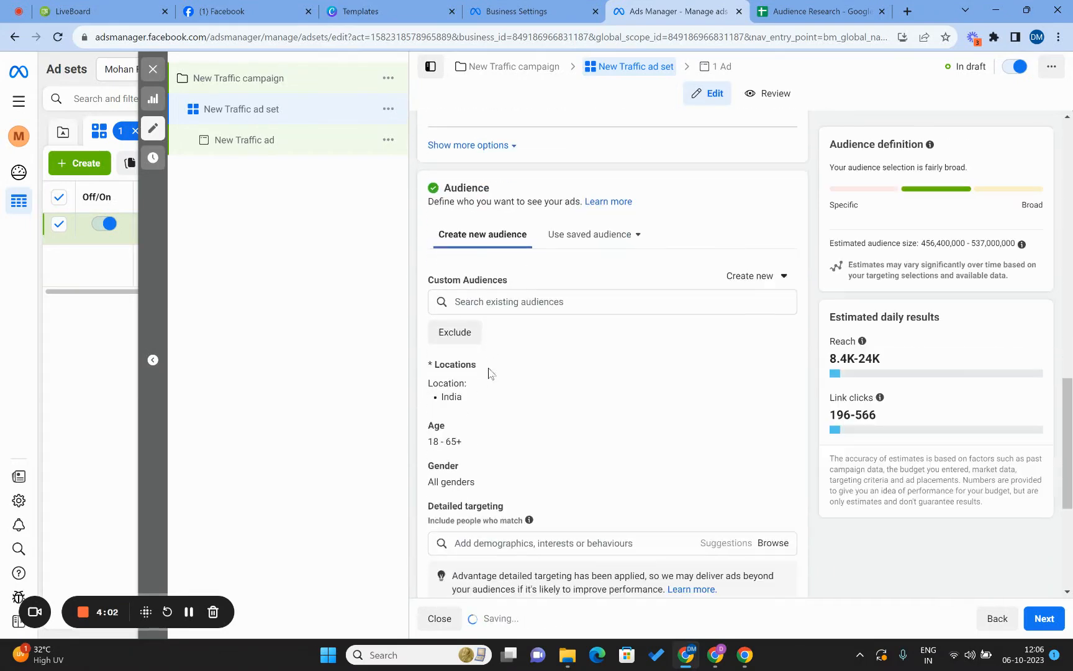
left_click(602, 392)
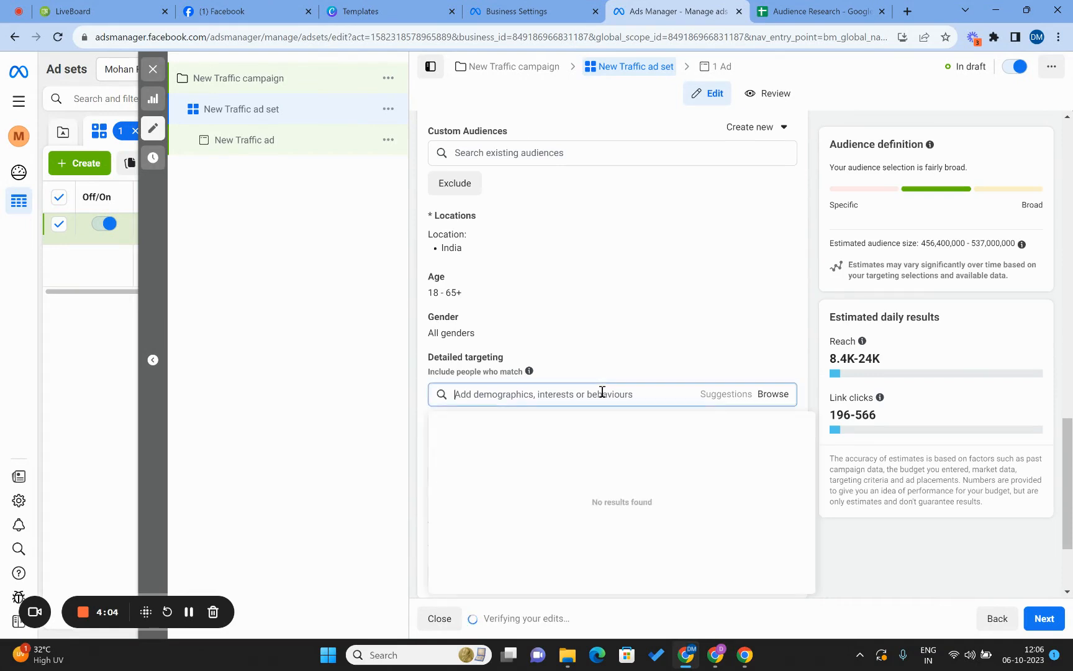
type("spoken english")
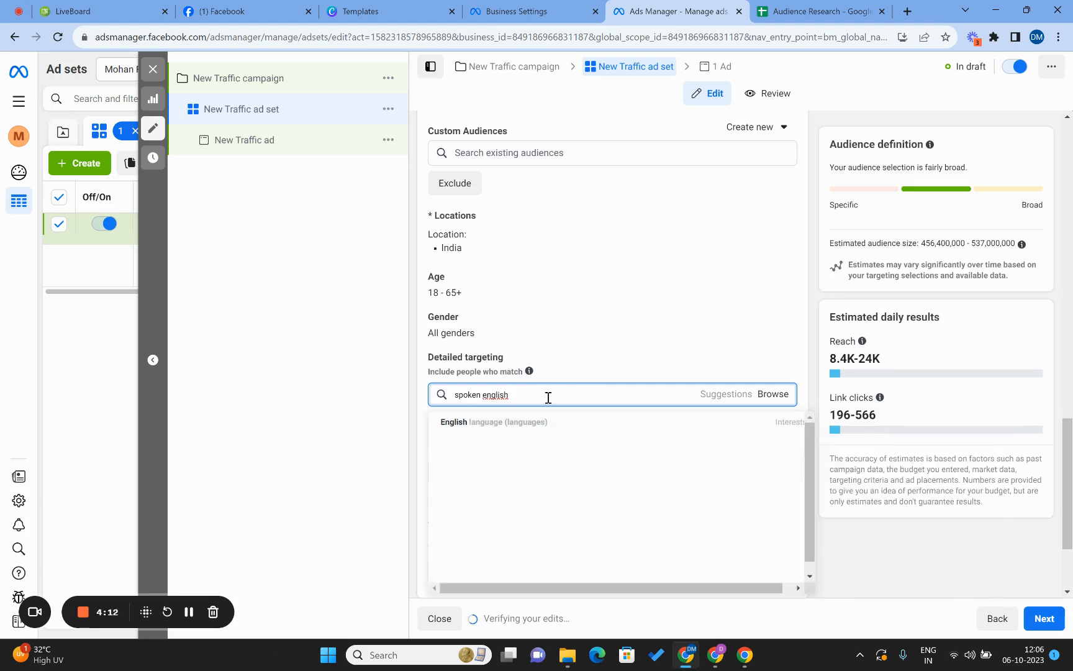
mouse_move(520, 432)
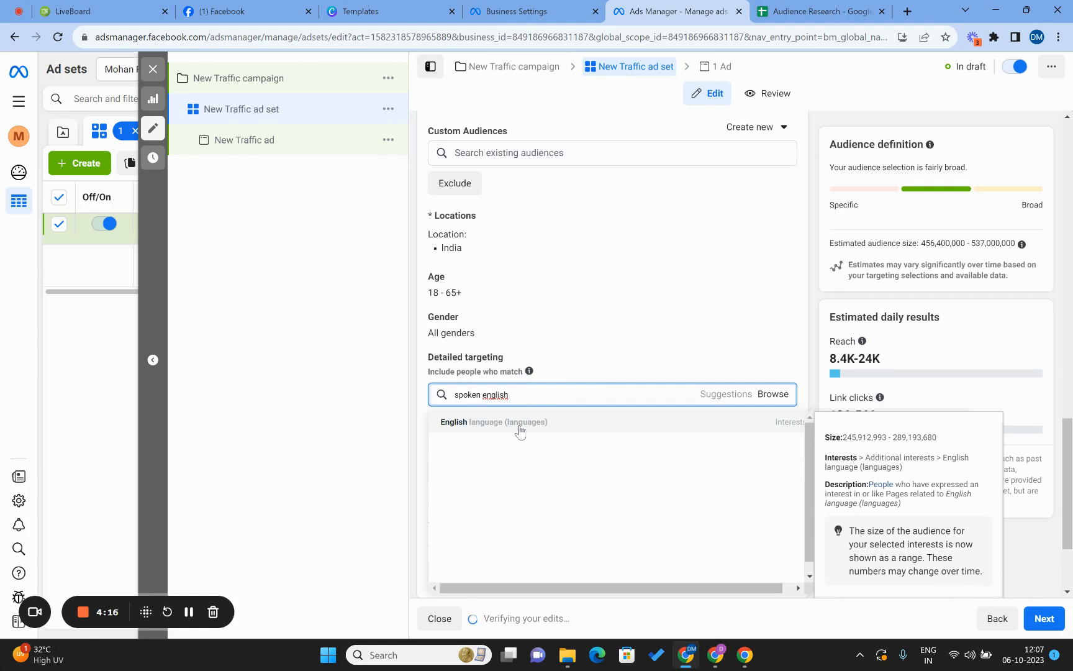
left_click(520, 429)
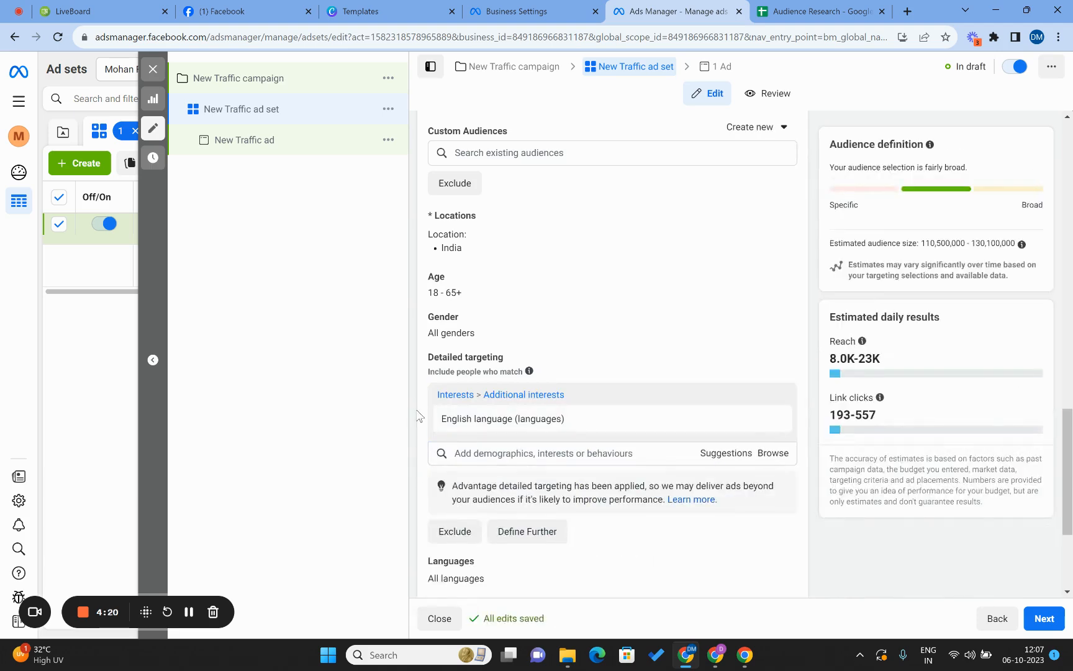
Step: Copy the English language (languages) interest name and paste it into cell B5 under Interests in the Audience Research sheet
mouse_move(923, 243)
left_mouse_down()
mouse_move(995, 240)
mouse_move(913, 251)
left_mouse_up()
left_click(996, 241)
left_click(913, 251)
triple_click(485, 420)
key("ctrl+c")
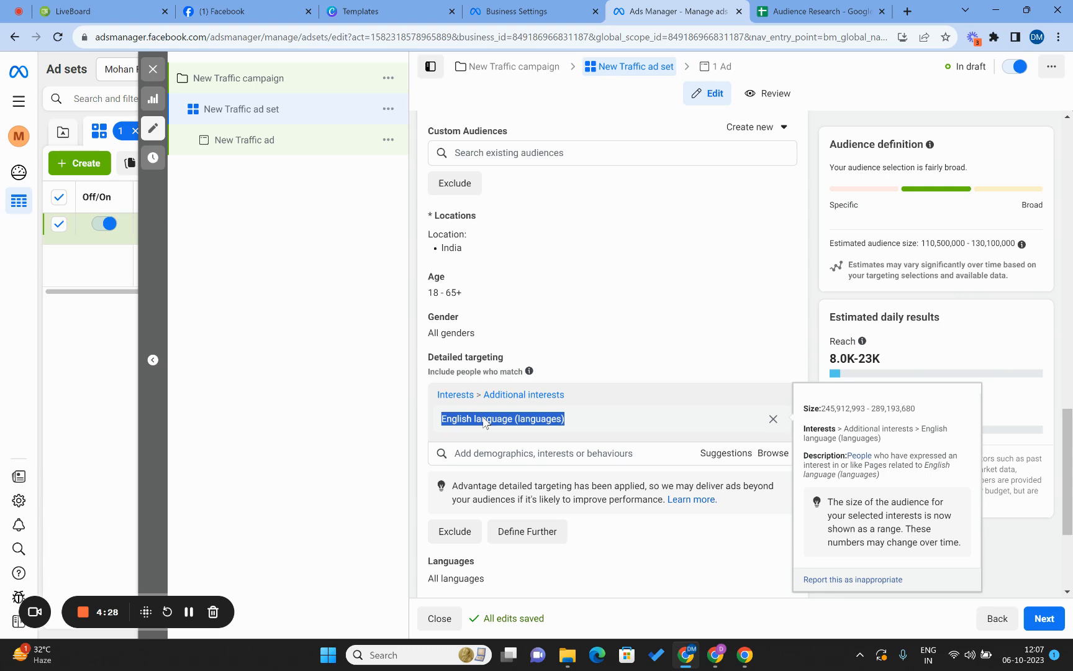
left_click(808, 11)
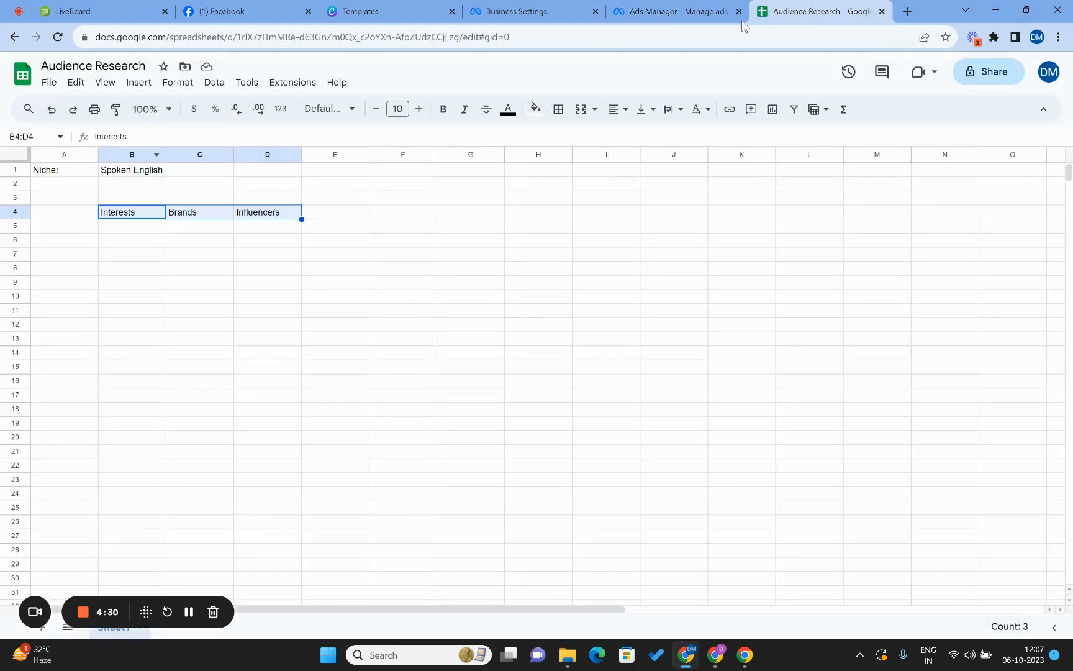
double_click(133, 230)
key("ctrl+v")
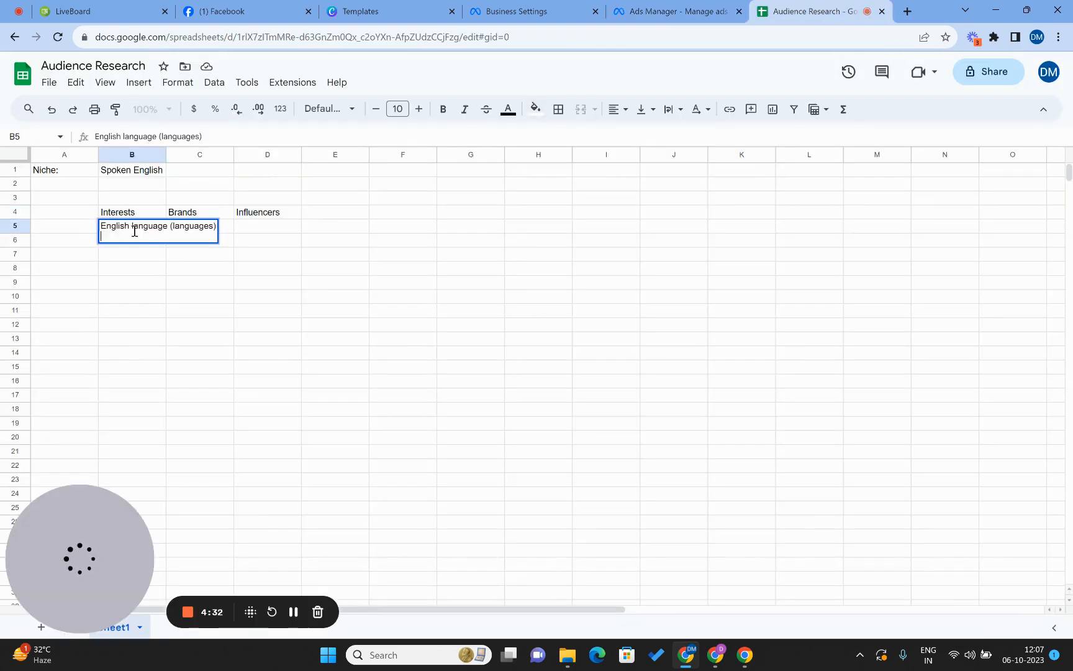
key("Return")
left_click(134, 235)
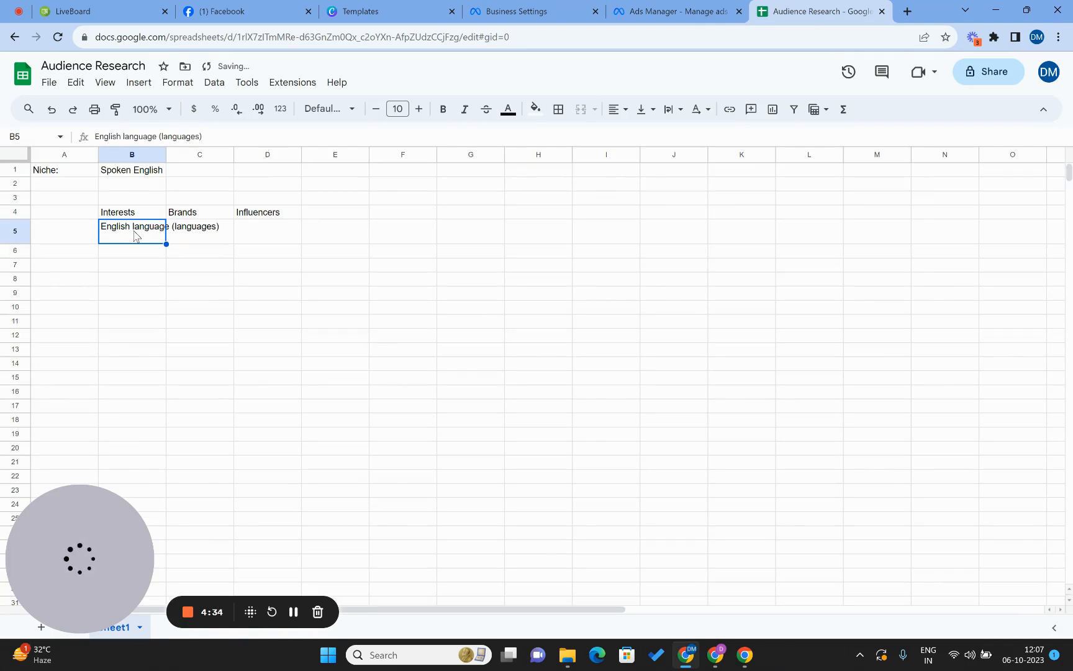
Step: Remove the trailing line break from cell B5 and widen column B to fit the full interest name
double_click(133, 235)
key("BackSpace")
key("Return")
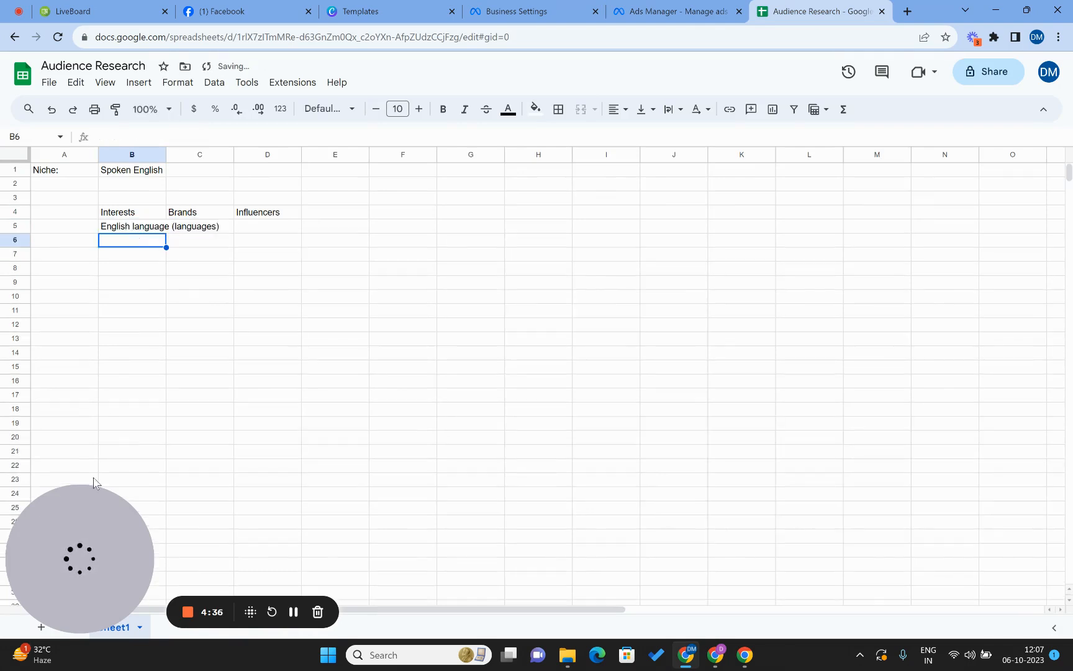
mouse_move(82, 614)
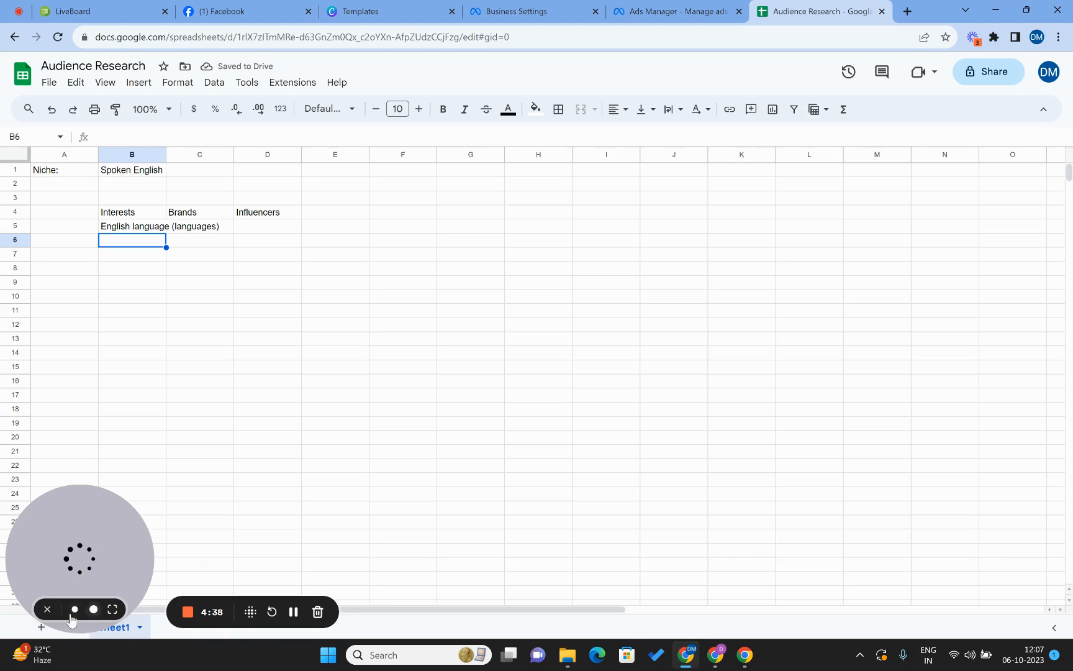
left_click(47, 609)
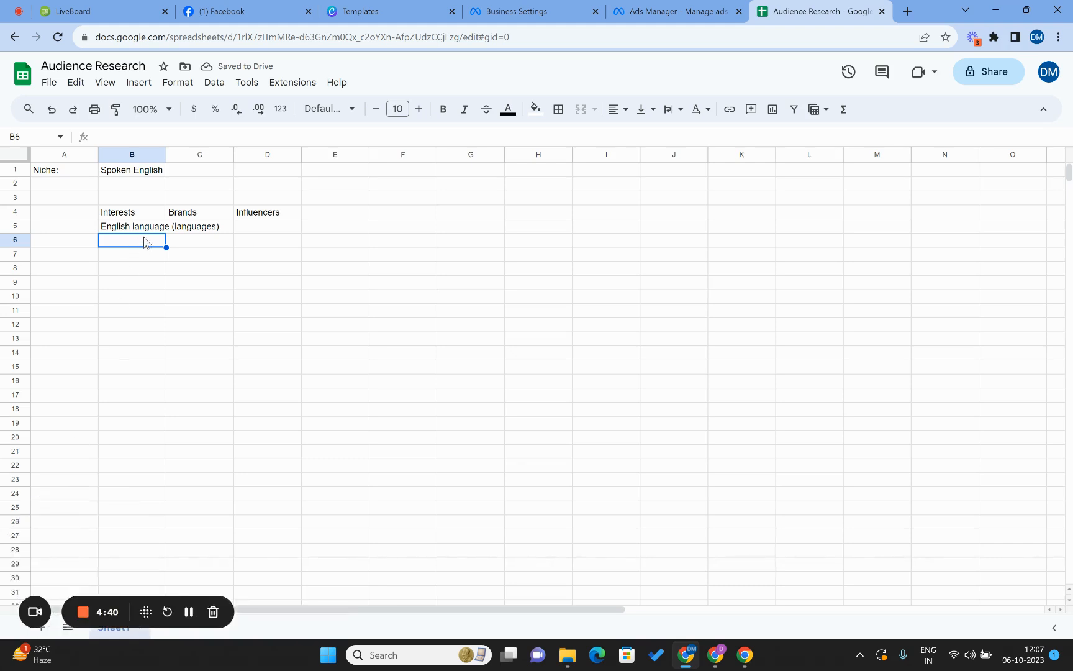
left_click_drag(165, 154, 290, 156)
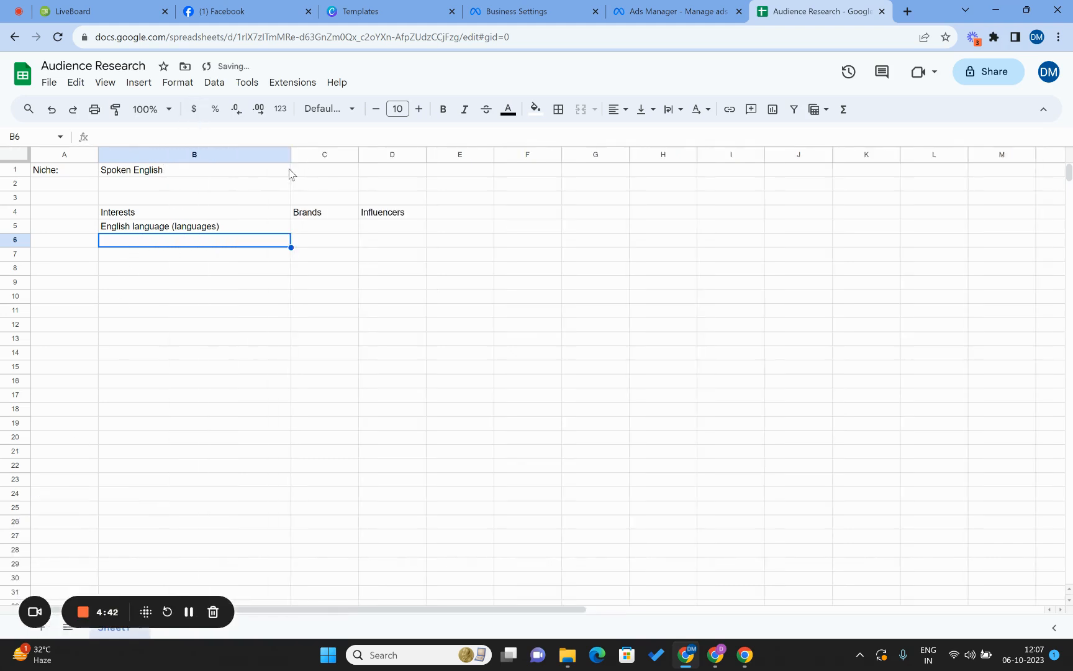
Step: Review the base keyword on the LiveBoard whiteboard, and examine the added interest in the Ads Manager detailed targeting section
left_click(99, 11)
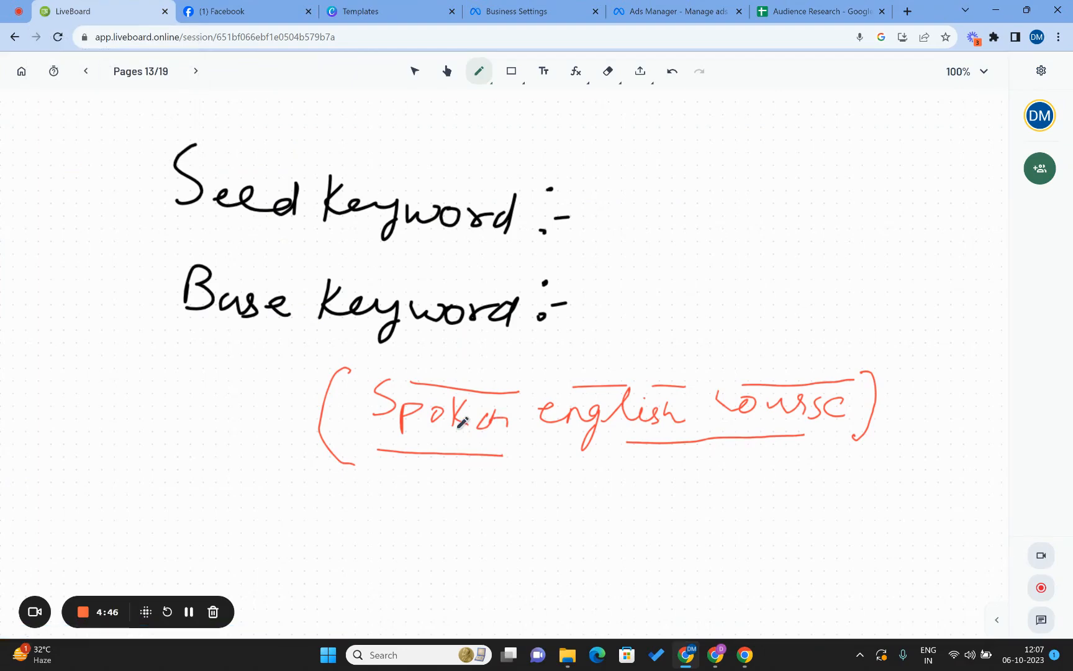
left_click(671, 11)
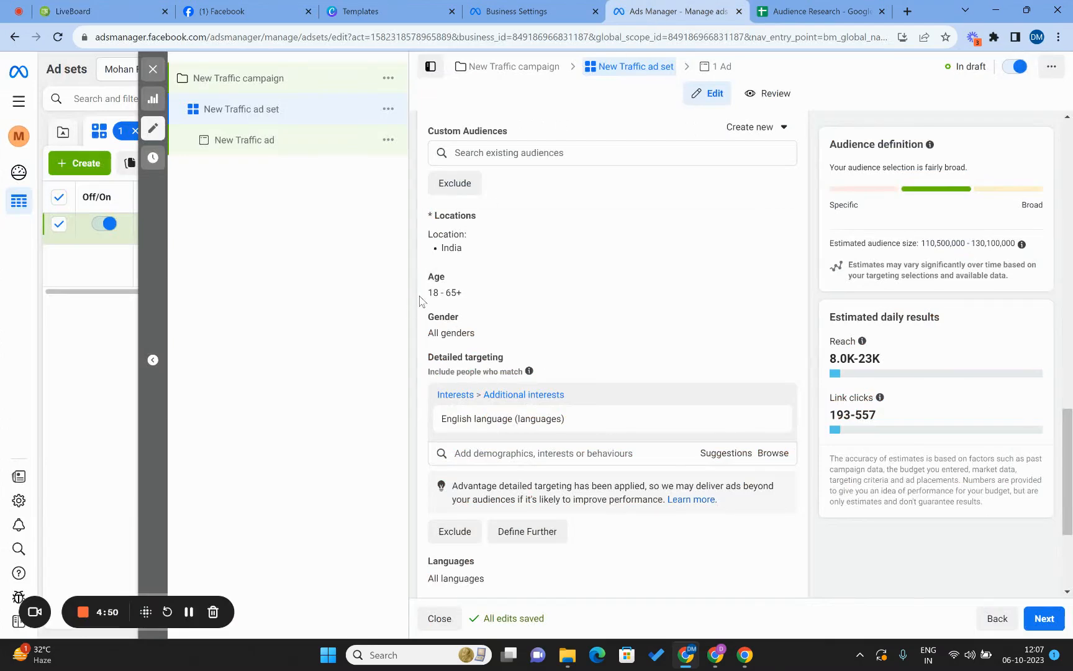
mouse_move(497, 424)
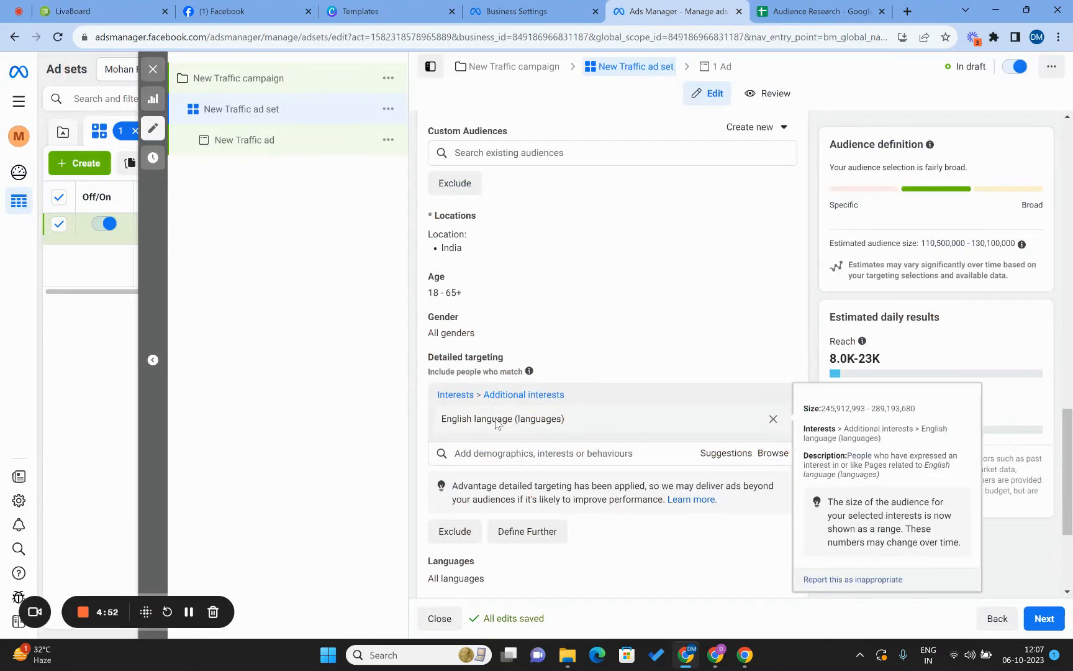
scroll(515, 420, "down", 1)
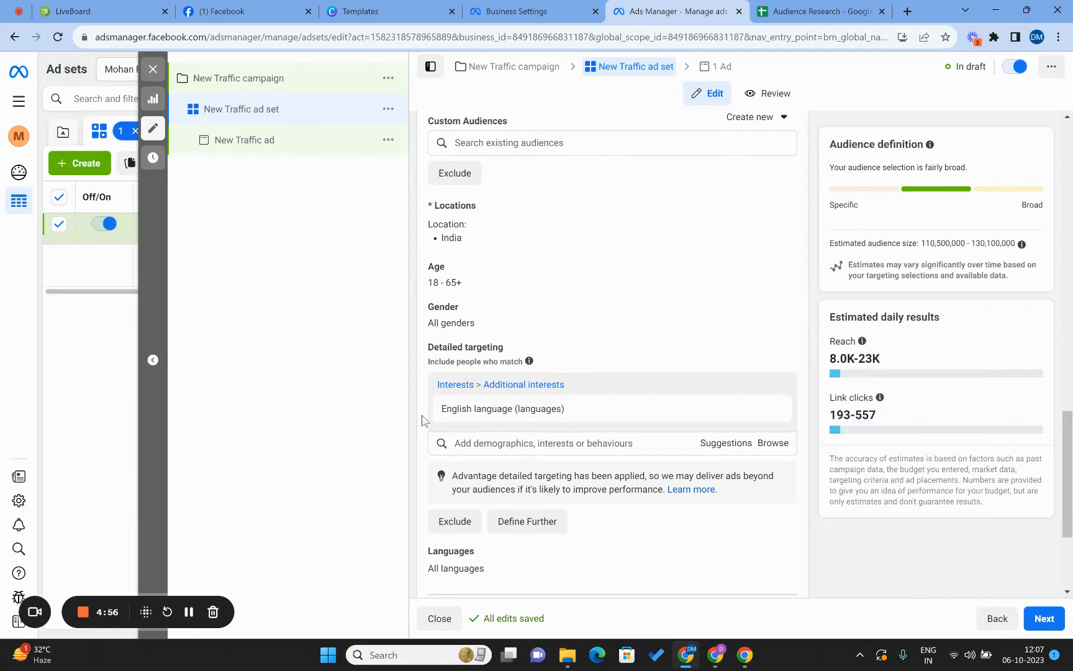
scroll(421, 415, "down", 1)
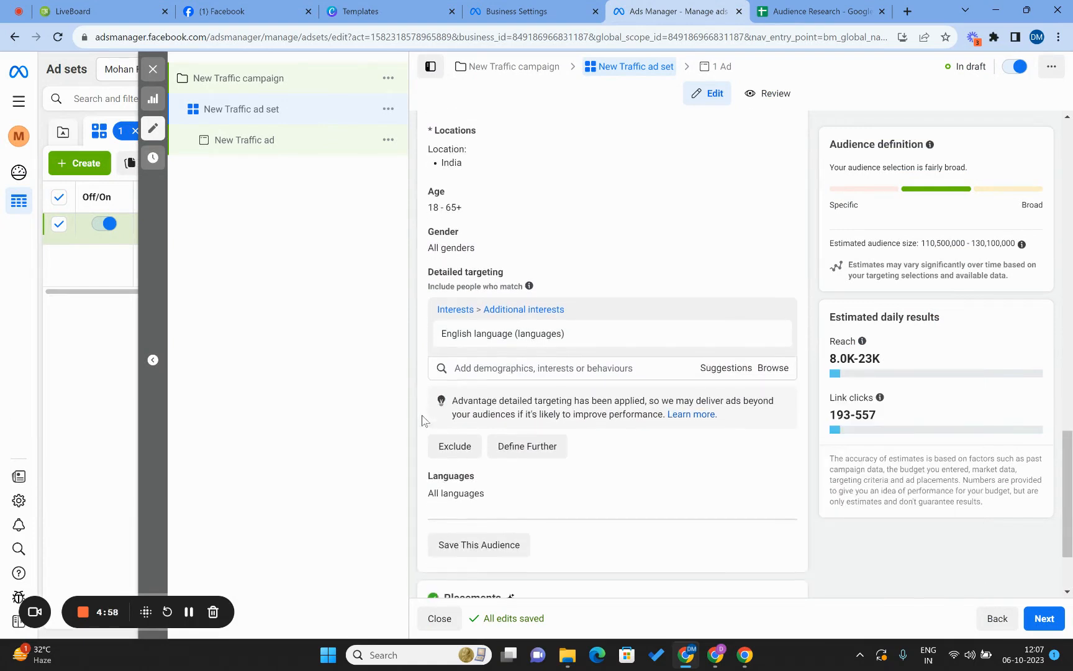
Step: Browse the suggested interests in detailed targeting and add Basic English, Business English and BBC Learning English
left_click(719, 371)
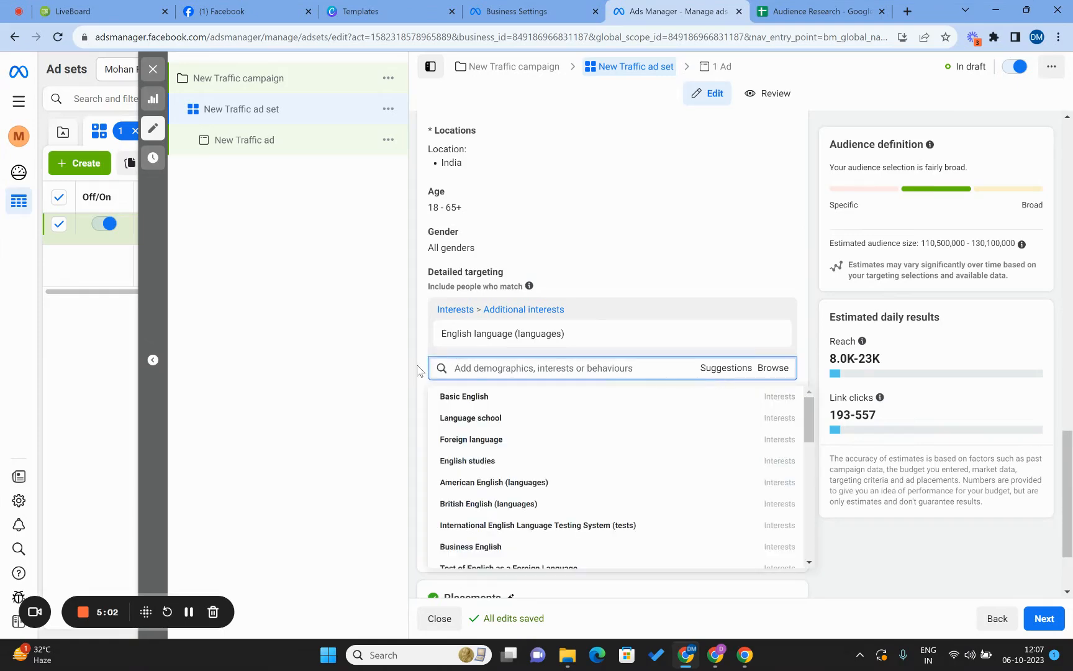
scroll(421, 371, "down", 1)
scroll(527, 417, "down", 1)
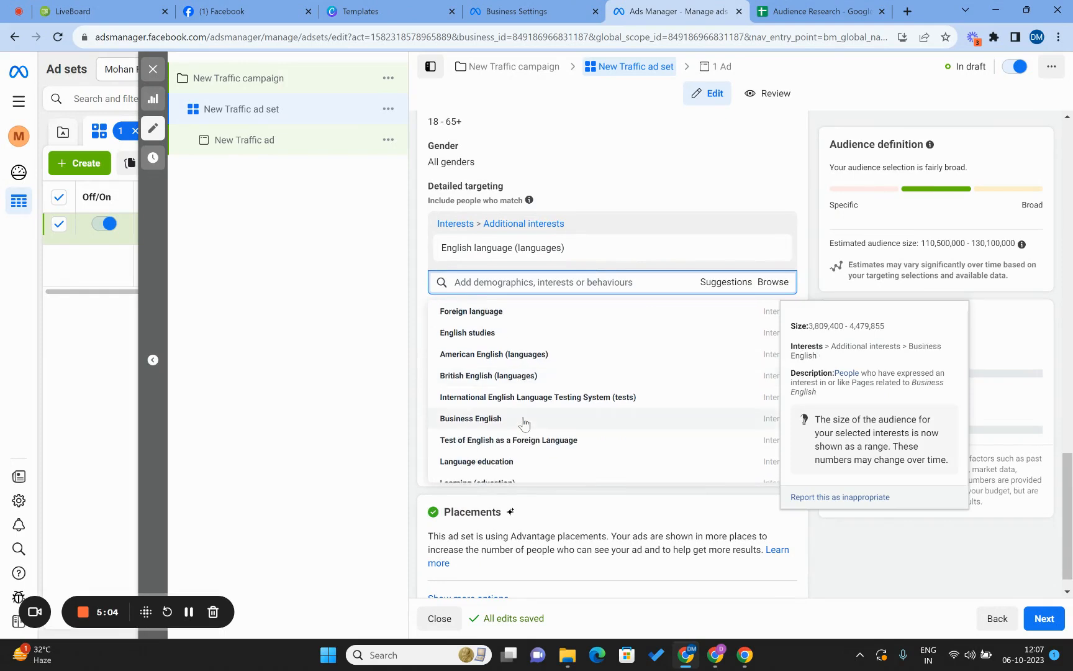
scroll(524, 423, "down", 3)
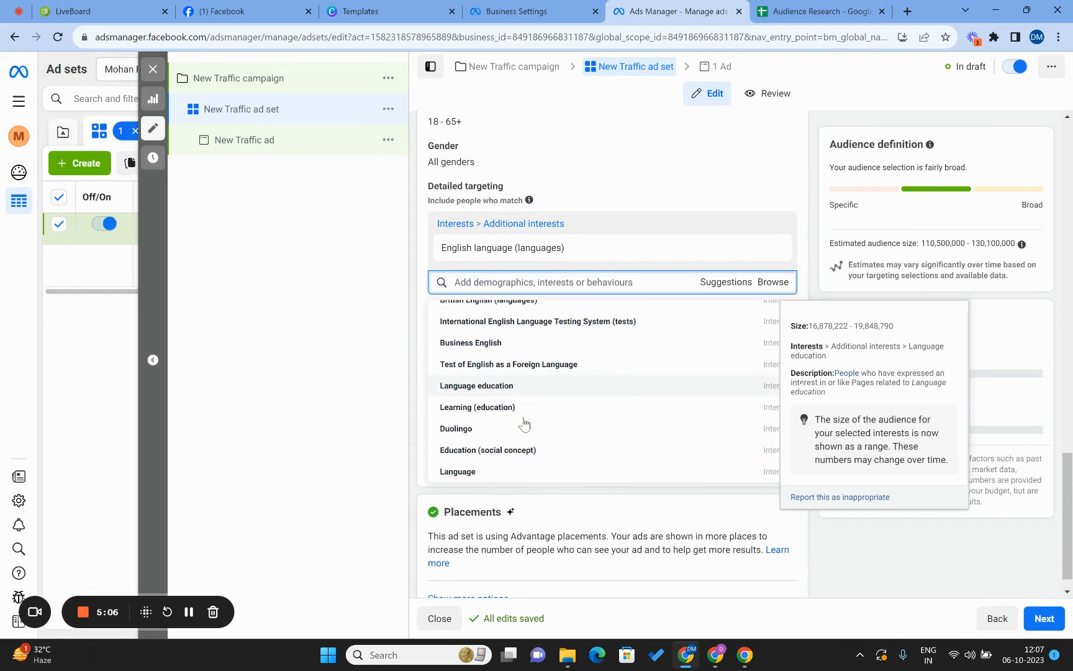
scroll(523, 423, "up", 4)
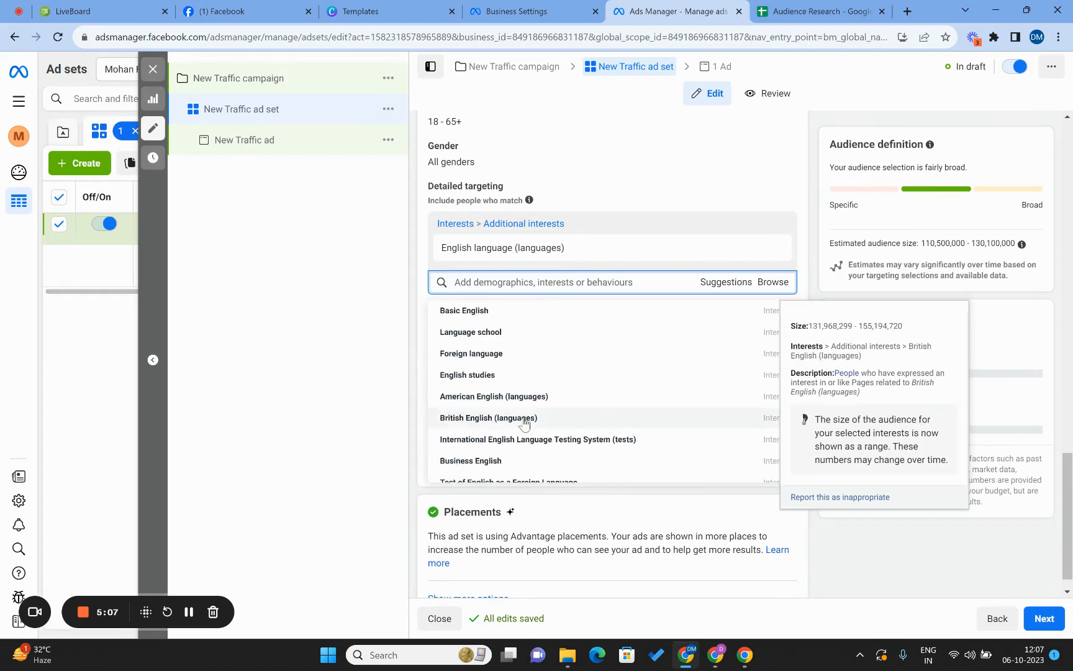
left_click(468, 316)
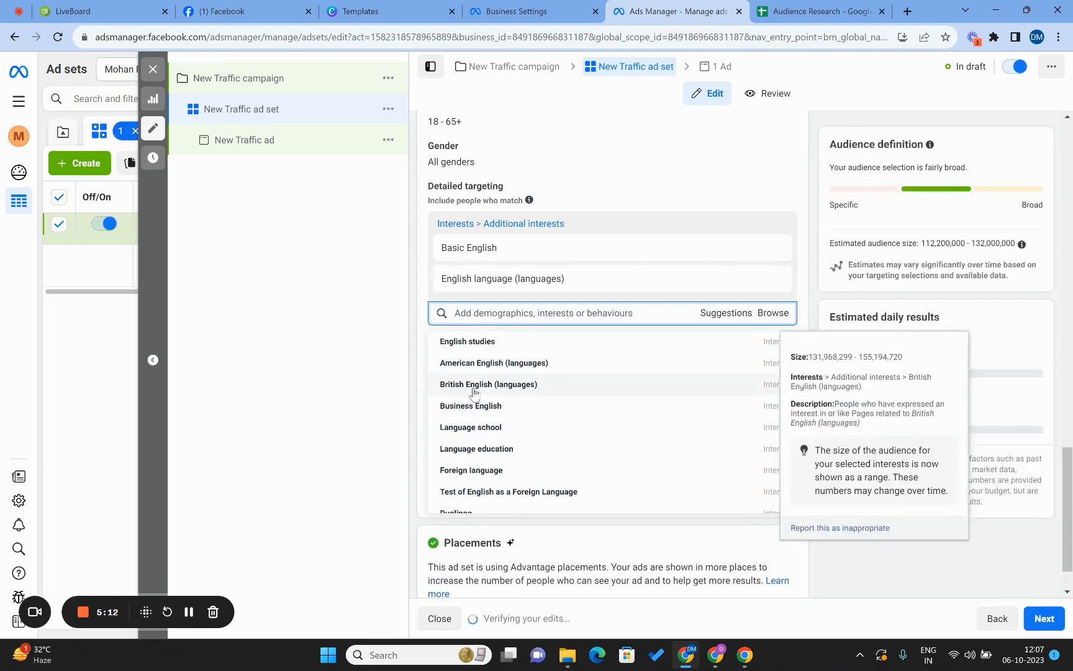
left_click(472, 406)
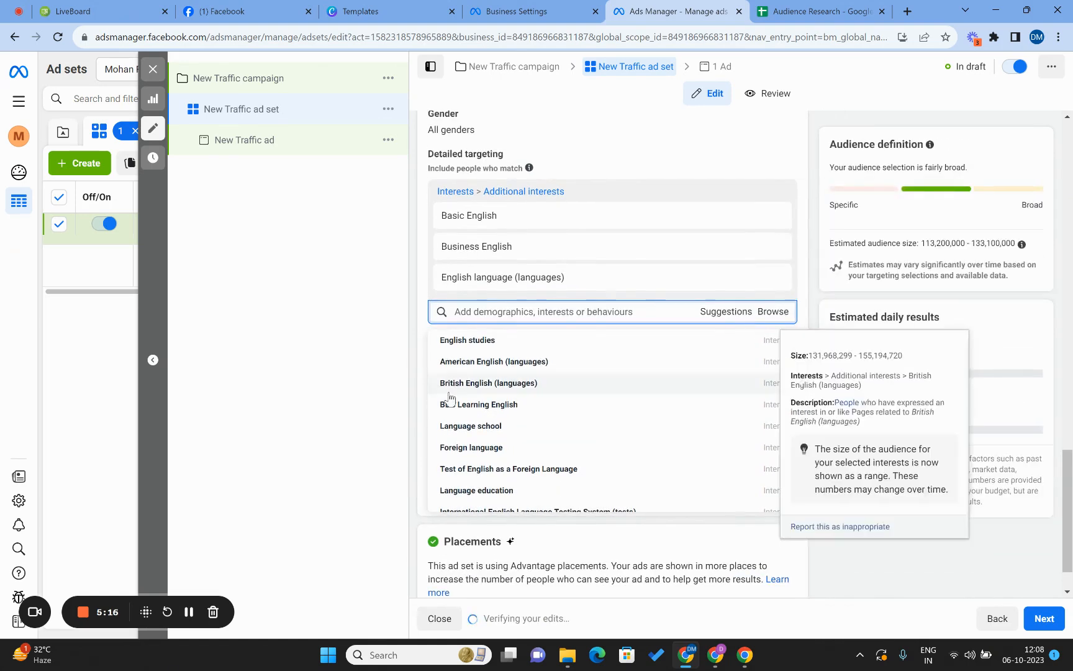
left_click(472, 405)
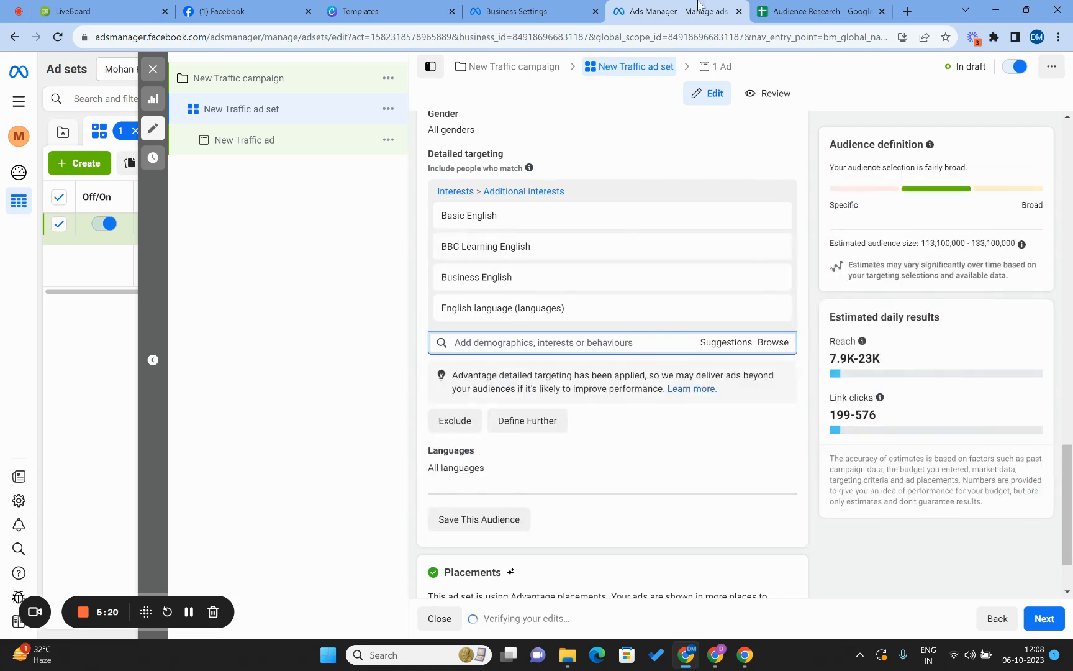
Step: Add the suggested interests Duolingo and American English (languages) to the ad set's detailed targeting in Ads Manager
left_click(813, 11)
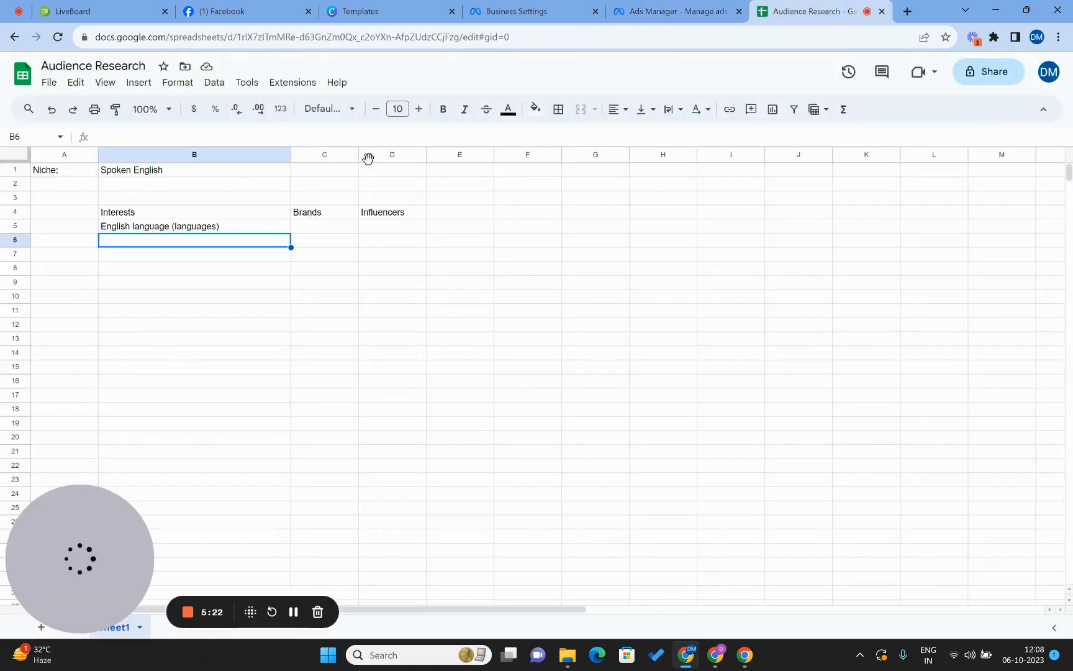
left_click(671, 11)
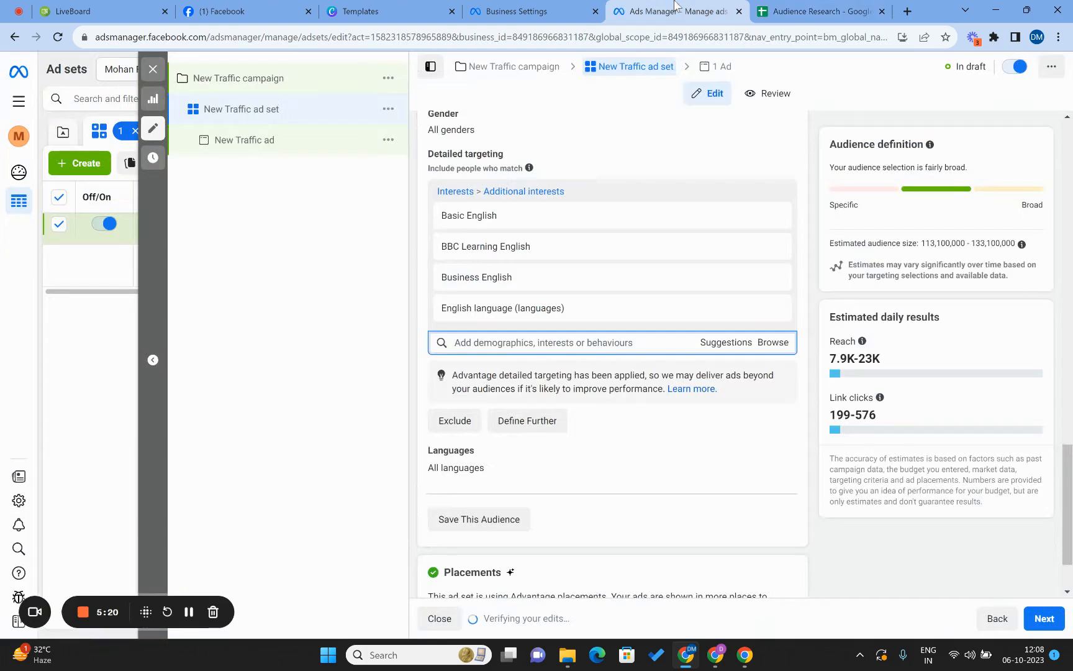
left_click(710, 349)
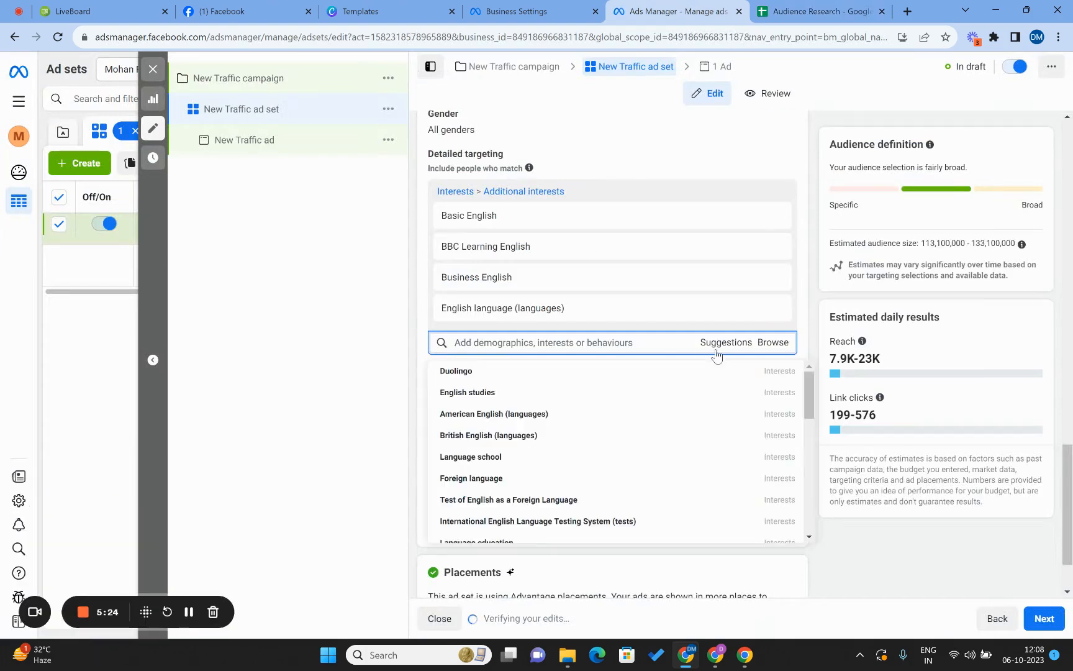
left_click(545, 381)
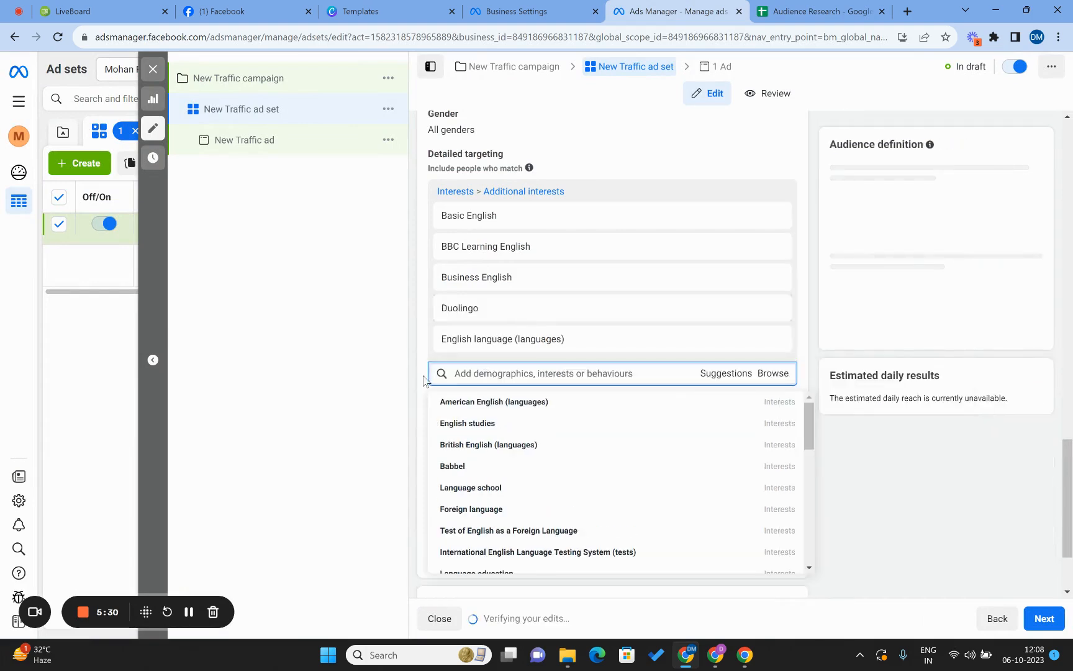
scroll(424, 381, "down", 1)
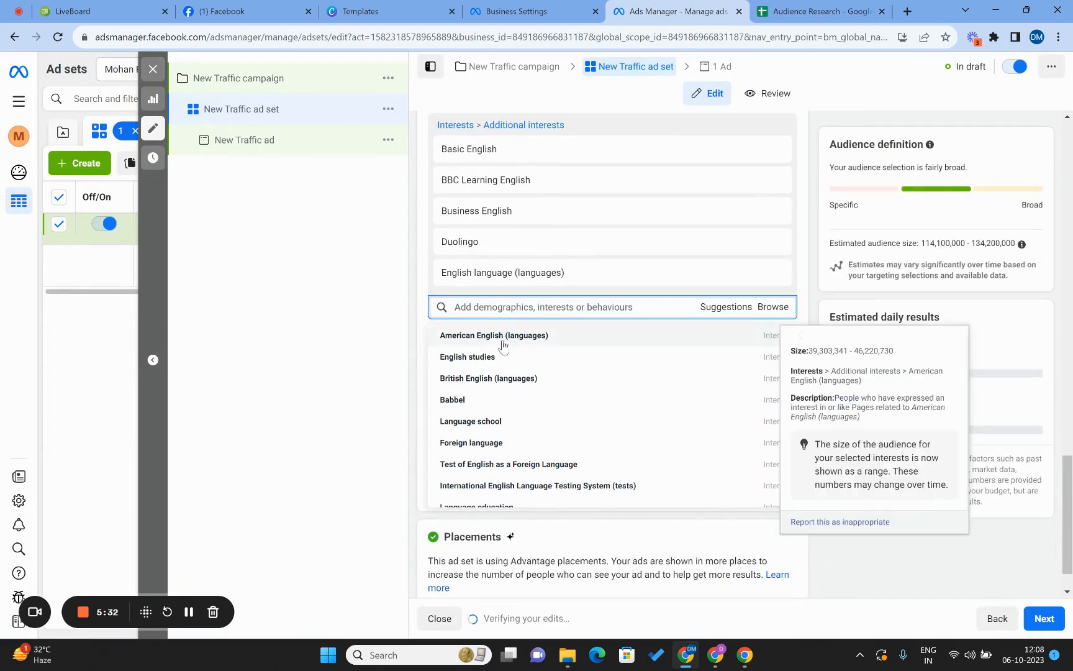
left_click(503, 339)
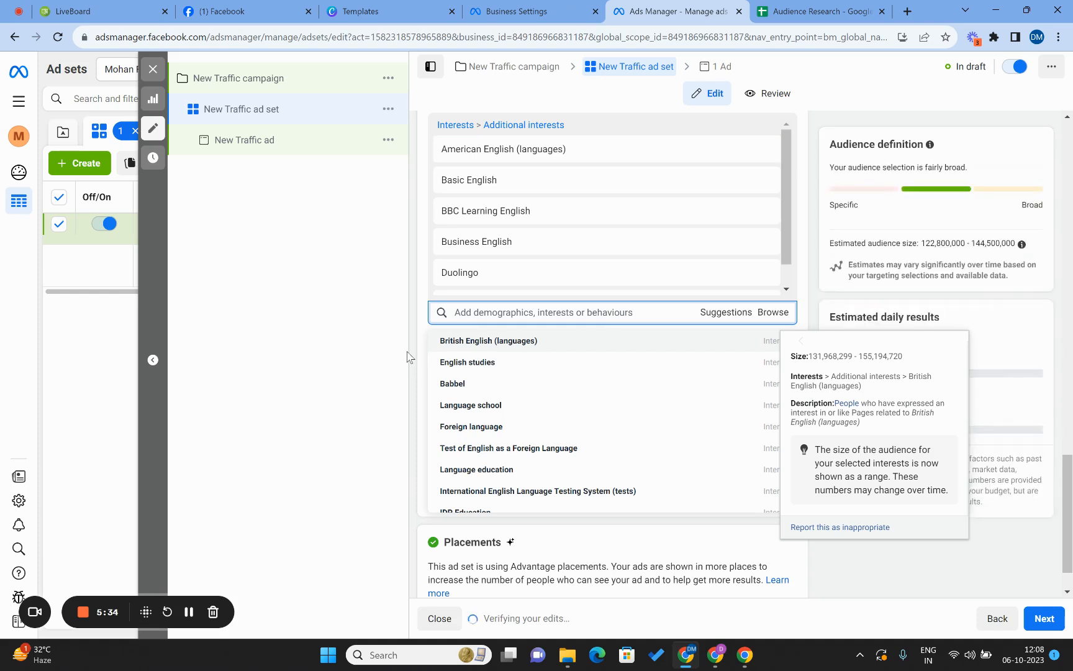
Step: Add the suggested interests English studies and IDP Education to detailed targeting, and look through the remaining suggestions
left_click(504, 366)
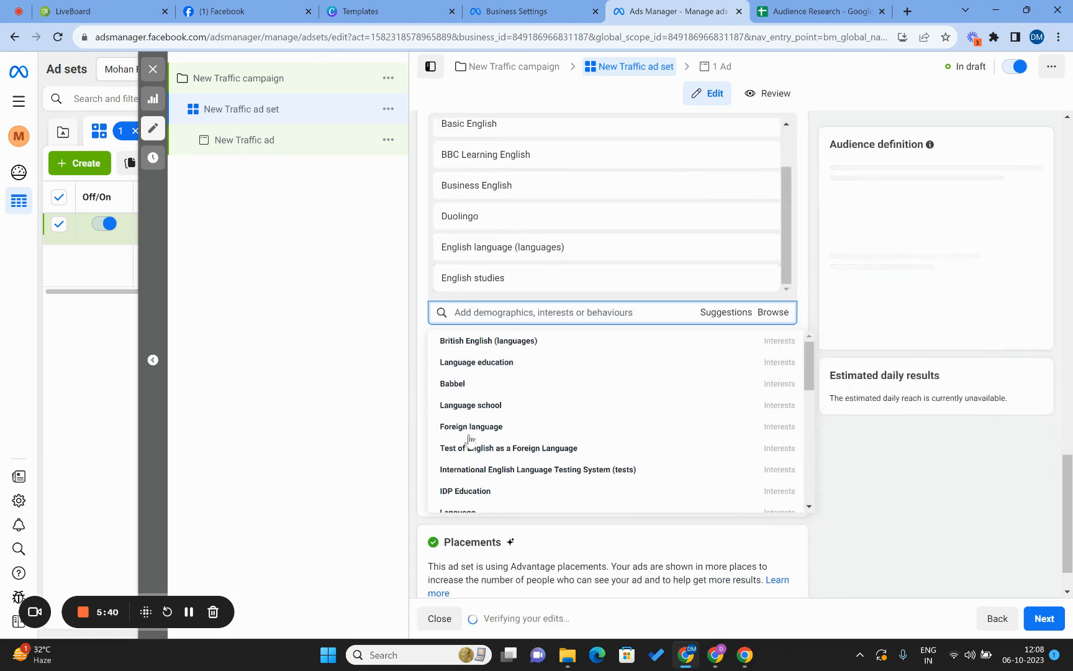
scroll(479, 455, "down", 1)
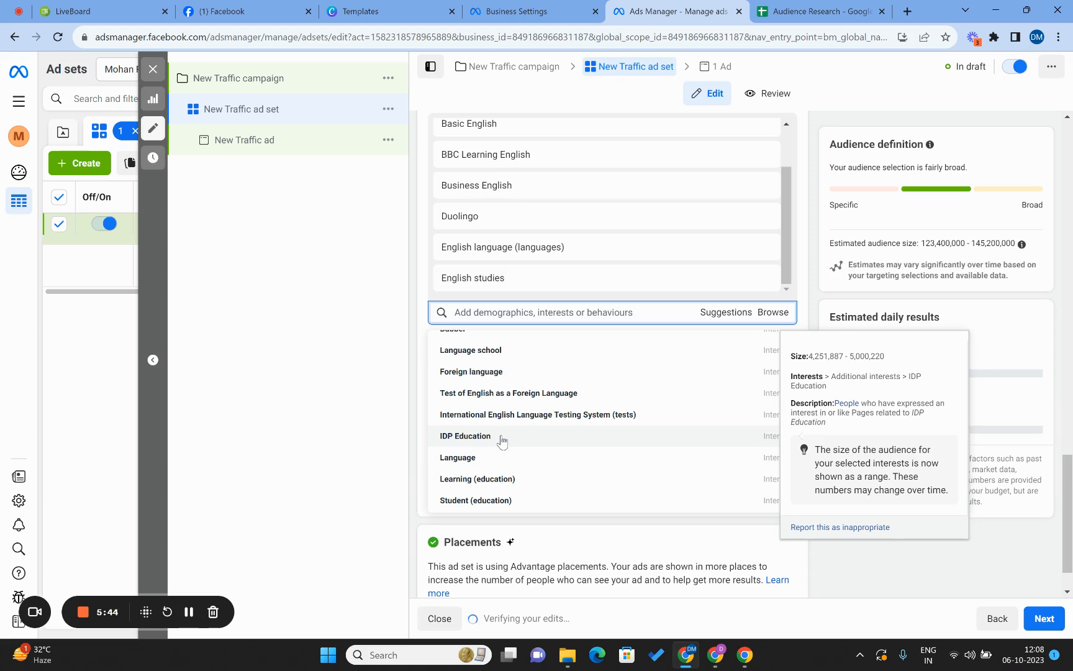
left_click(502, 437)
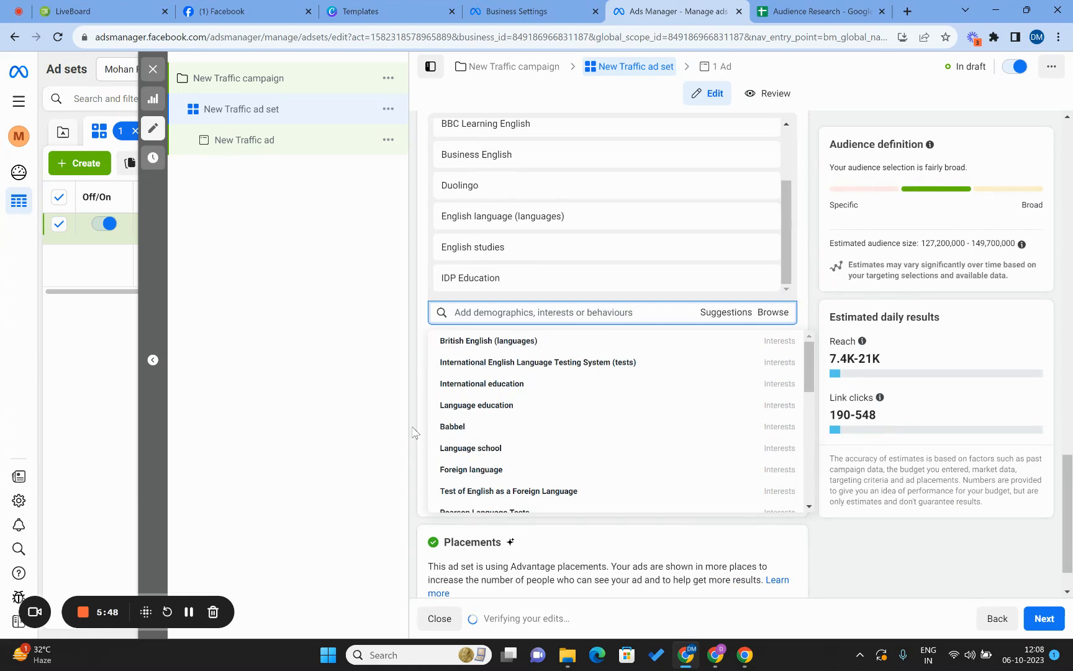
scroll(510, 436, "down", 2)
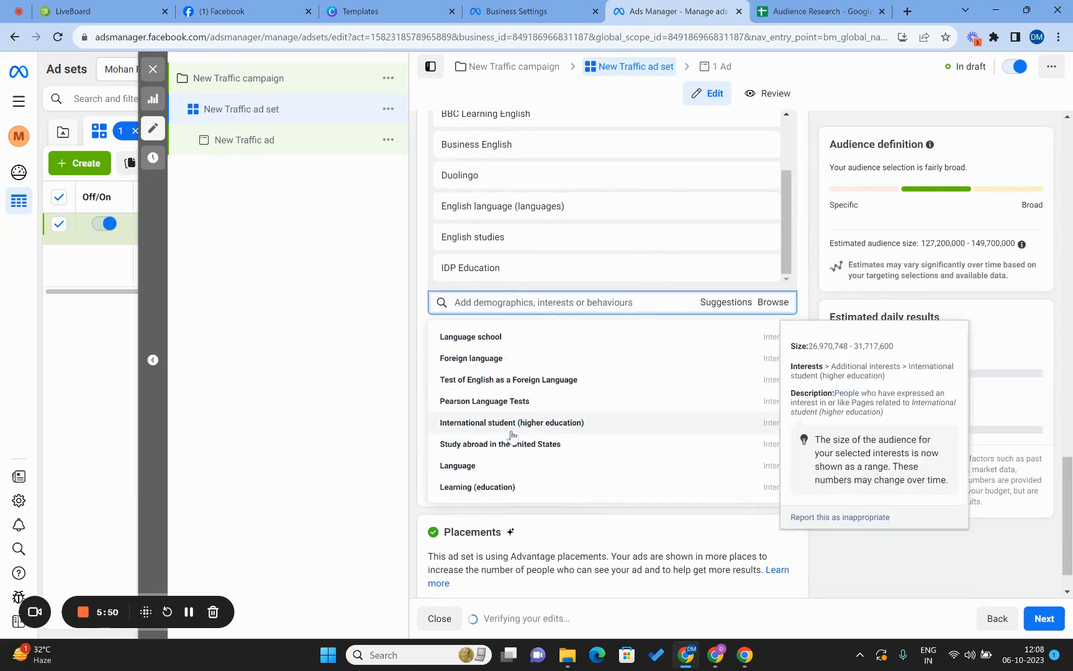
scroll(511, 436, "down", 4)
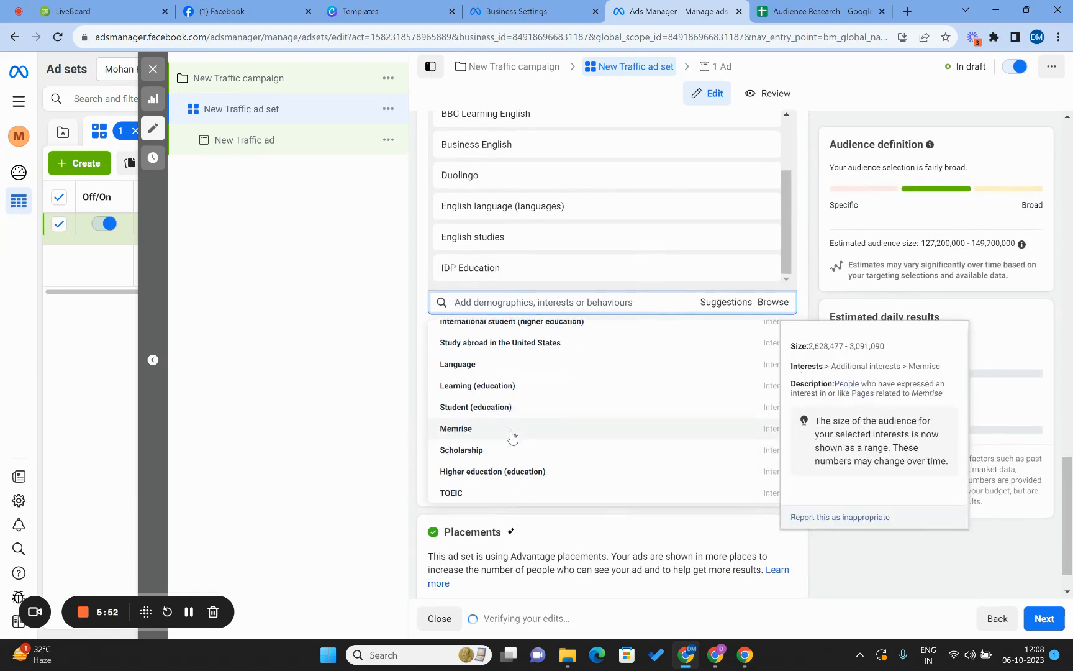
scroll(510, 436, "up", 6)
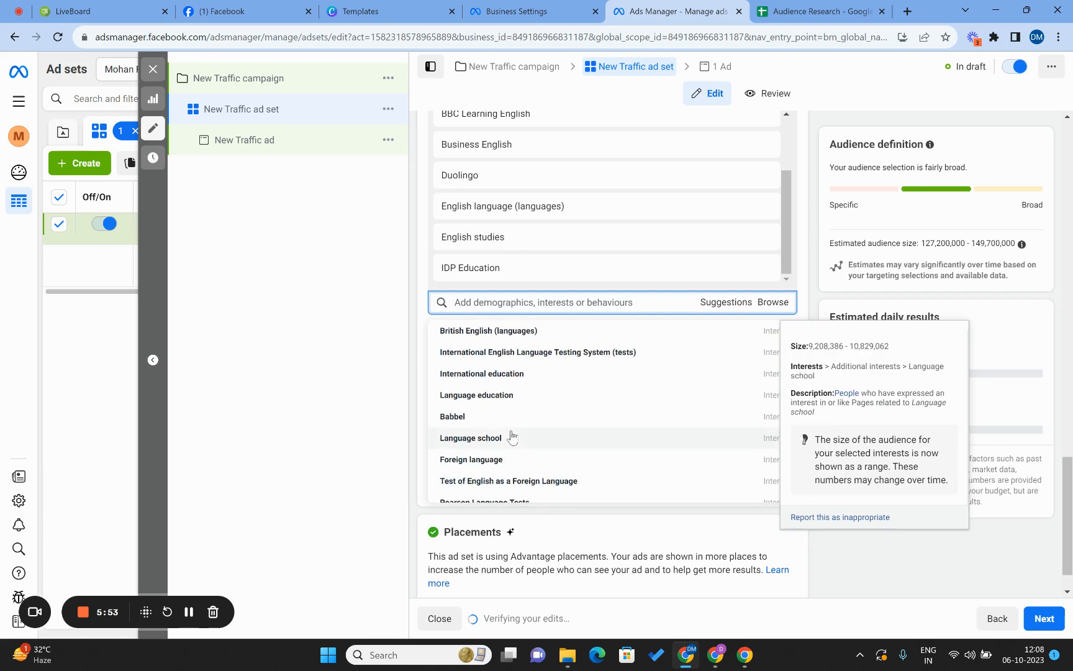
left_click(421, 387)
Step: Copy all selected interests from American English (languages) to IDP Education and paste them into the Audience Research sheet starting at cell B5
scroll(420, 387, "up", 2)
scroll(465, 248, "up", 3)
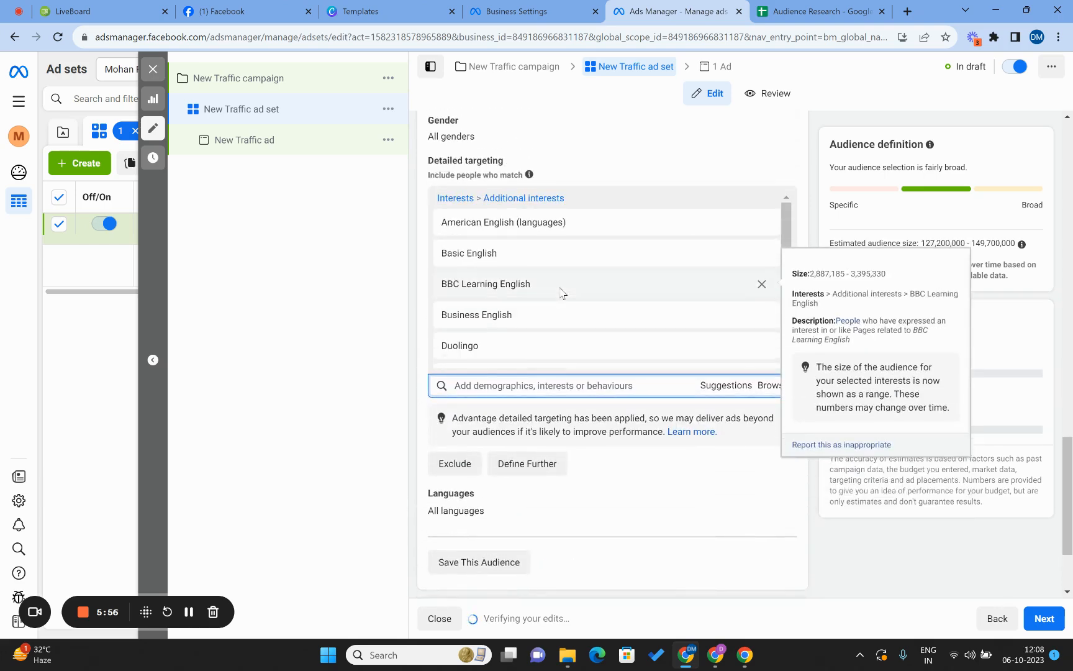
left_click_drag(442, 224, 462, 337)
scroll(463, 337, "down", 1)
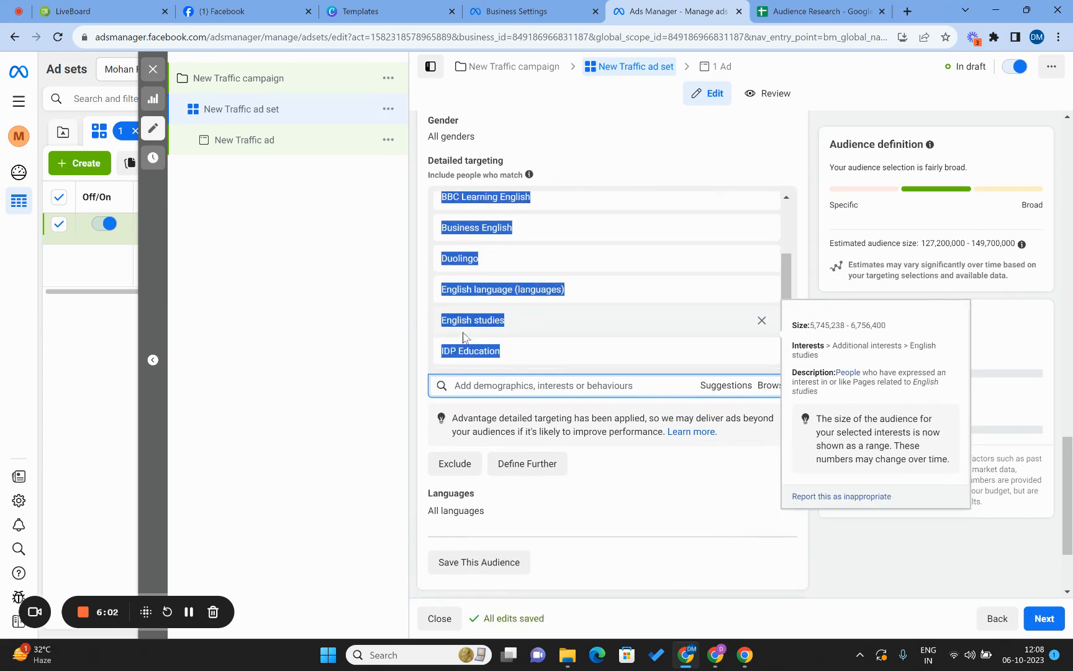
left_click(813, 12)
left_click(143, 230)
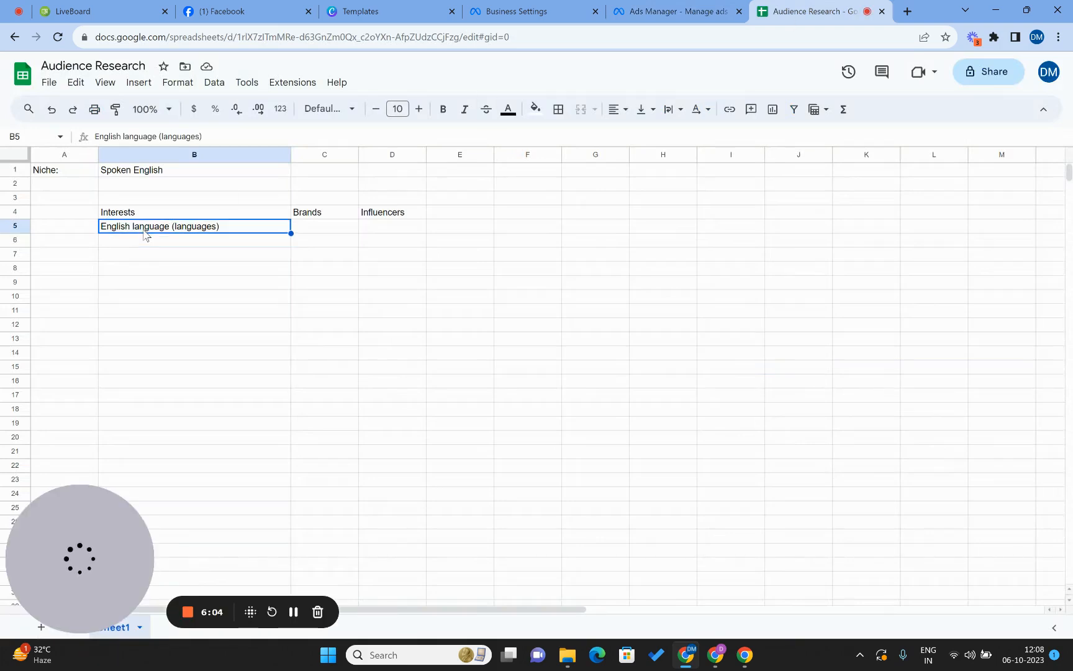
type("American English (languages) Basic English BBC Learning English Business English Duolingo English language (languages) English studies  IDP Education")
left_click(160, 328)
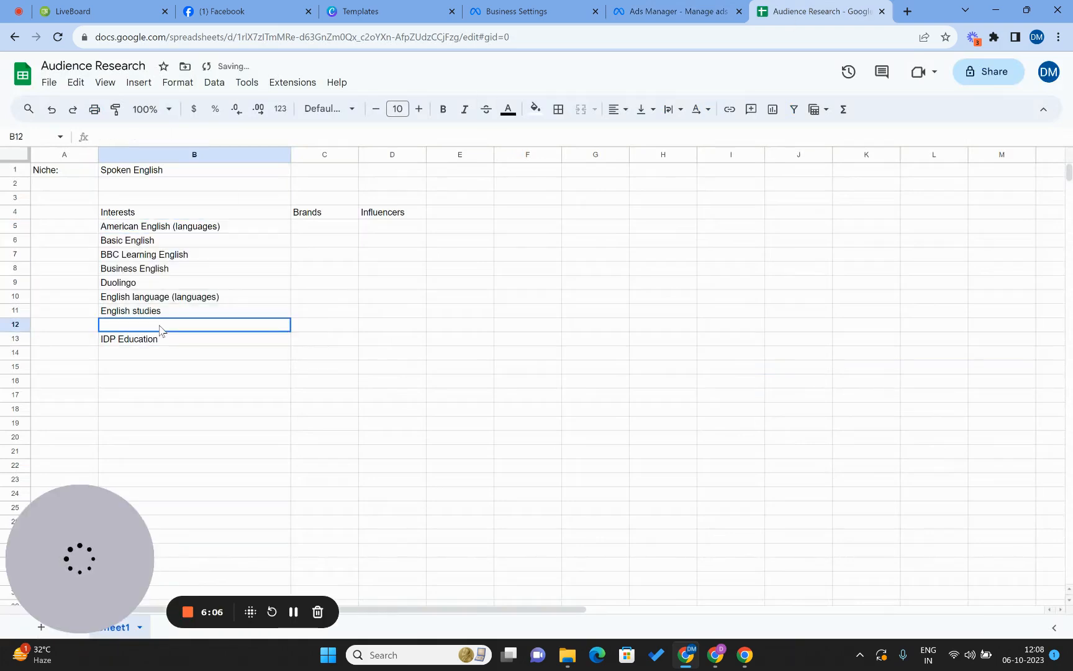
Step: Return to Ads Manager and remove the whole group of additional interests from detailed targeting
left_click(677, 11)
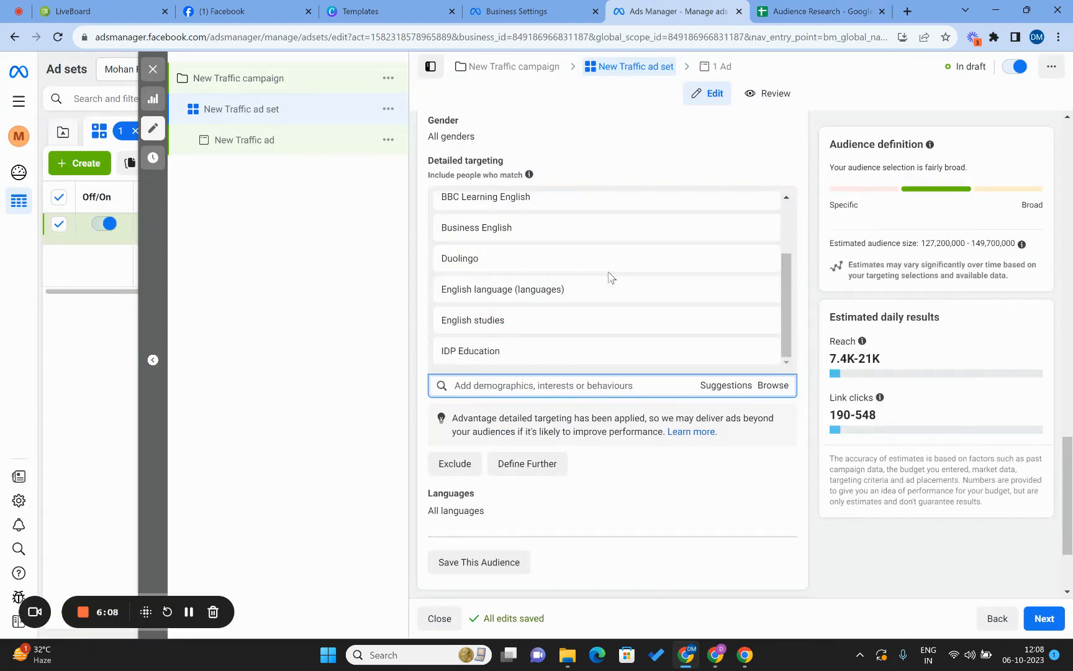
scroll(608, 276, "down", 1)
scroll(608, 276, "up", 4)
scroll(608, 302, "down", 3)
scroll(609, 302, "down", 1)
scroll(605, 318, "up", 3)
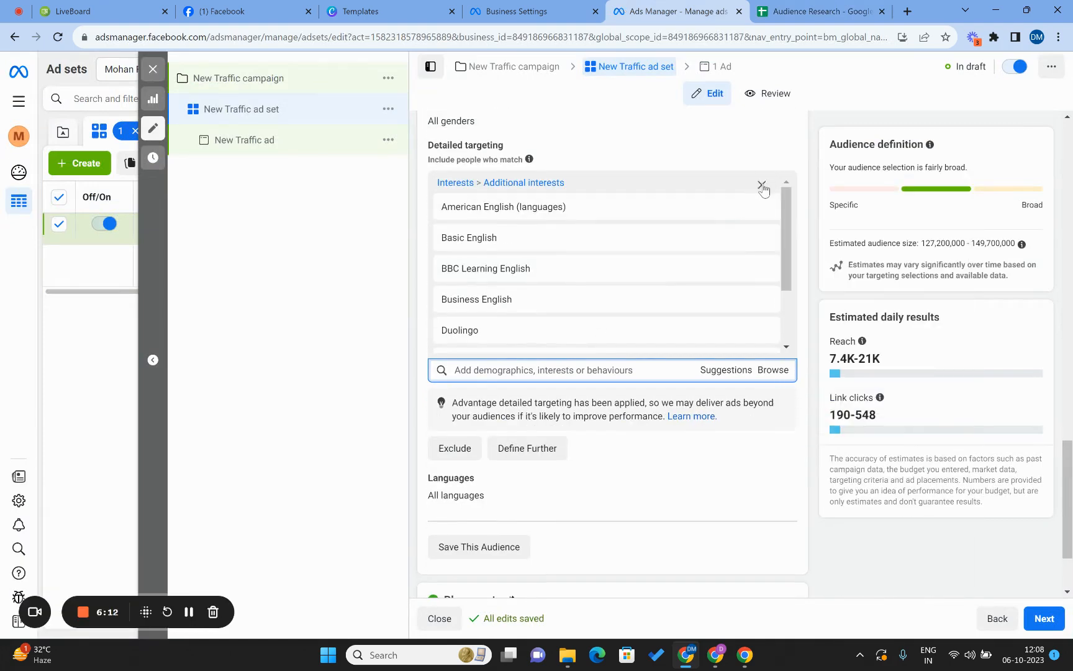
left_click(762, 186)
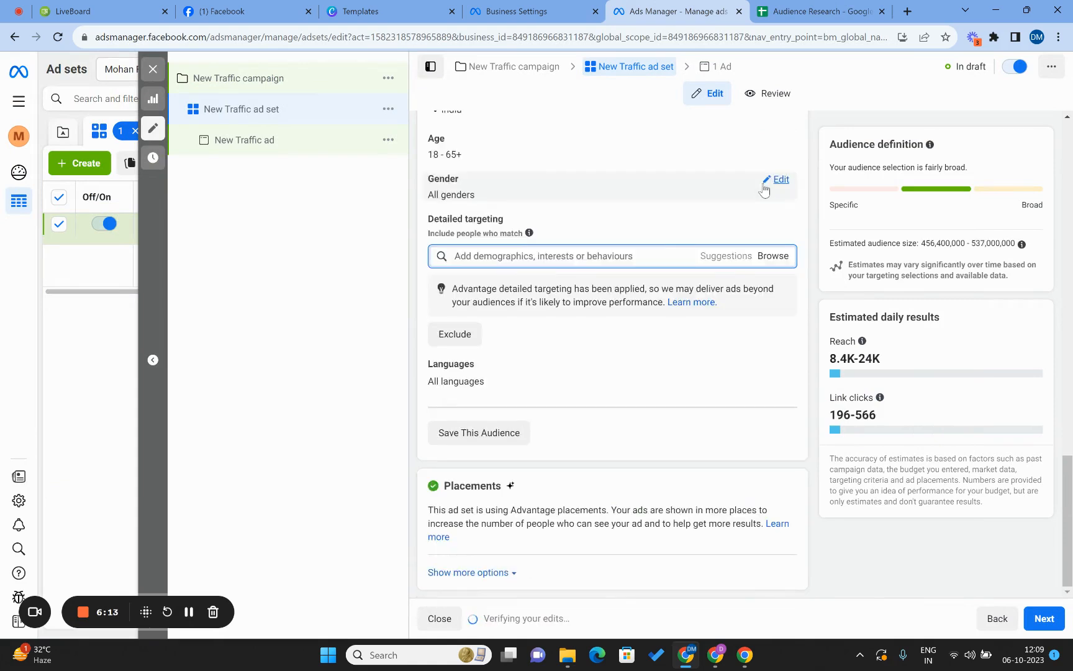
Step: Search detailed targeting for English to add the Learn English interest, and copy that interest's name
left_click(521, 256)
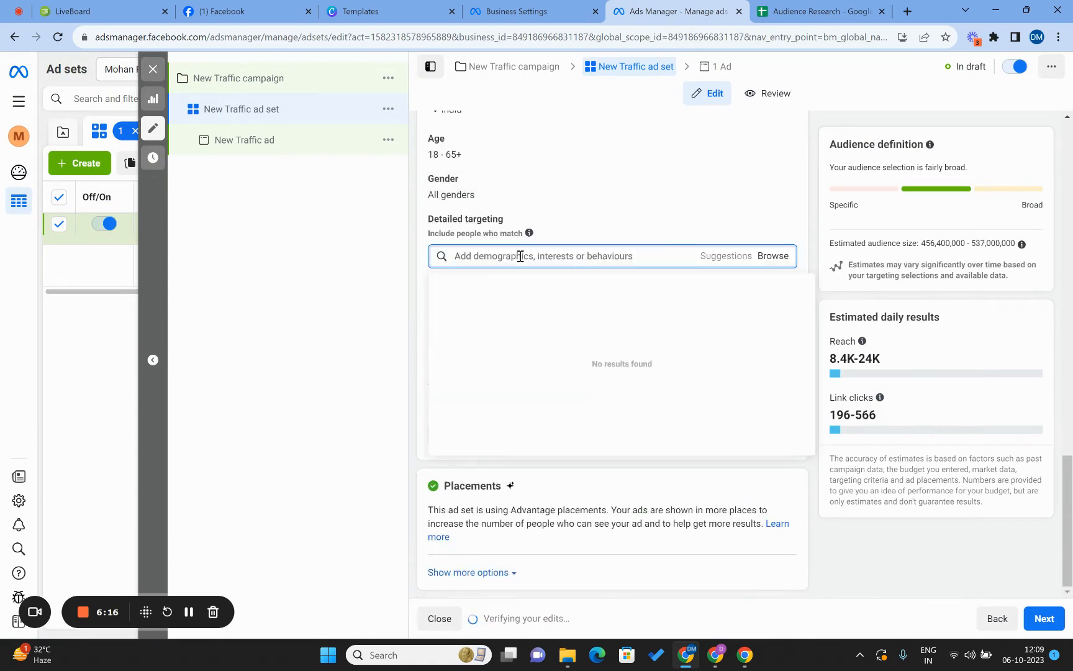
type("English")
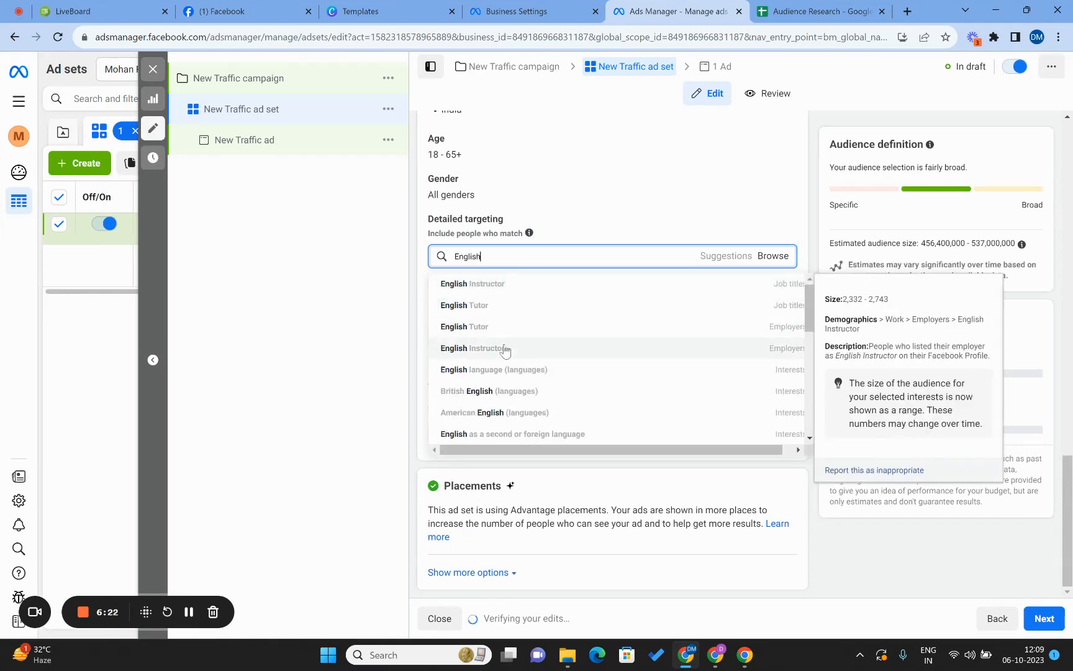
scroll(512, 348, "down", 2)
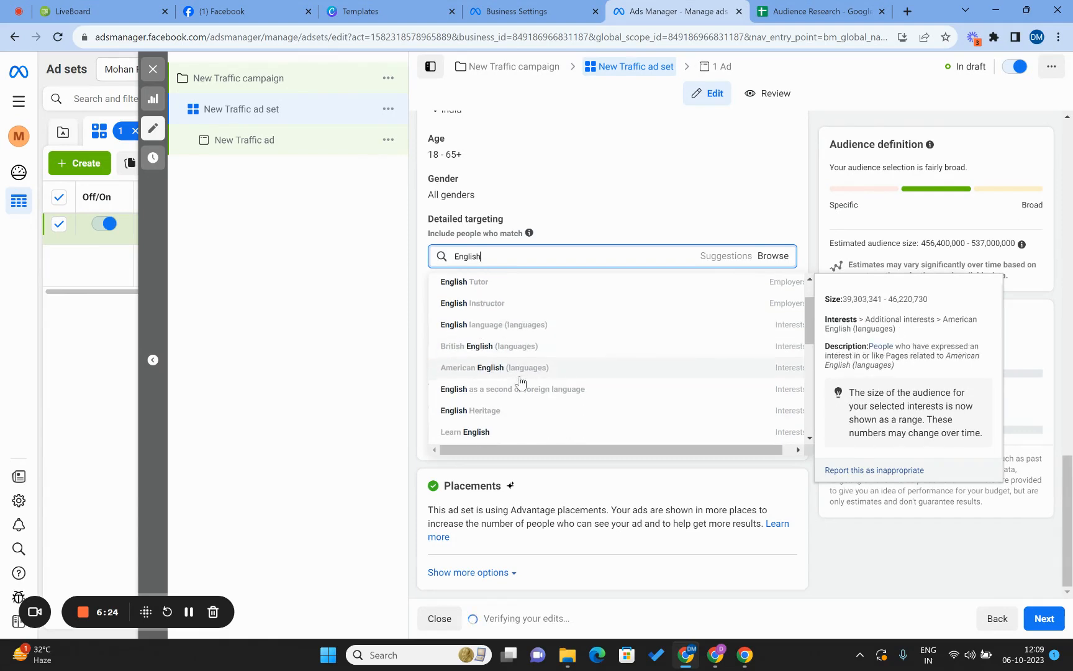
scroll(515, 388, "down", 2)
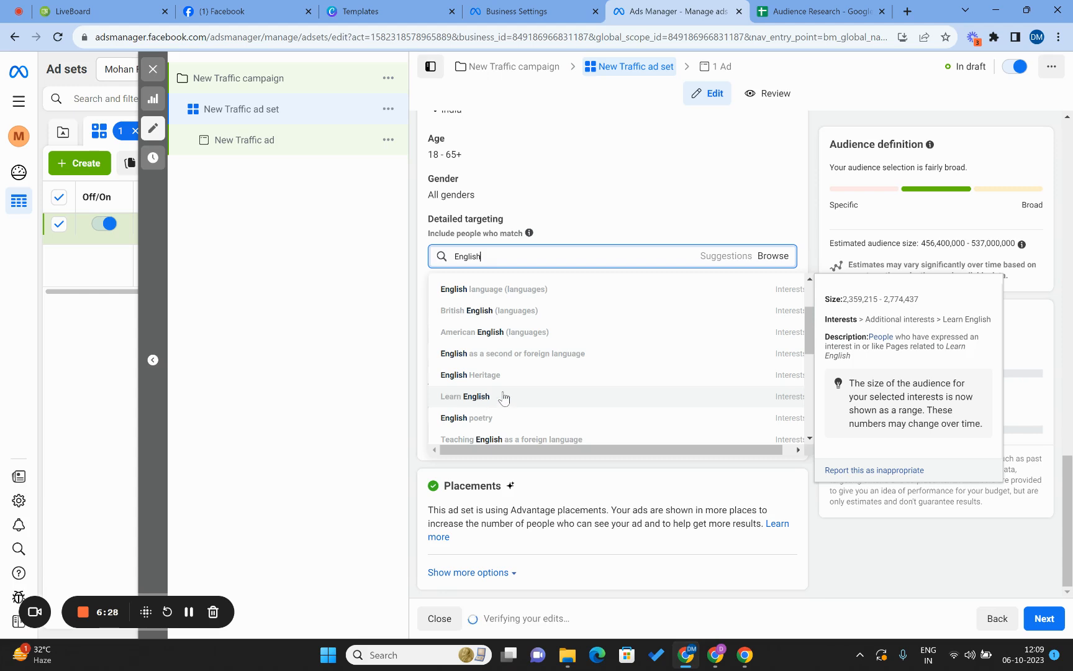
left_click(501, 397)
left_click(408, 344)
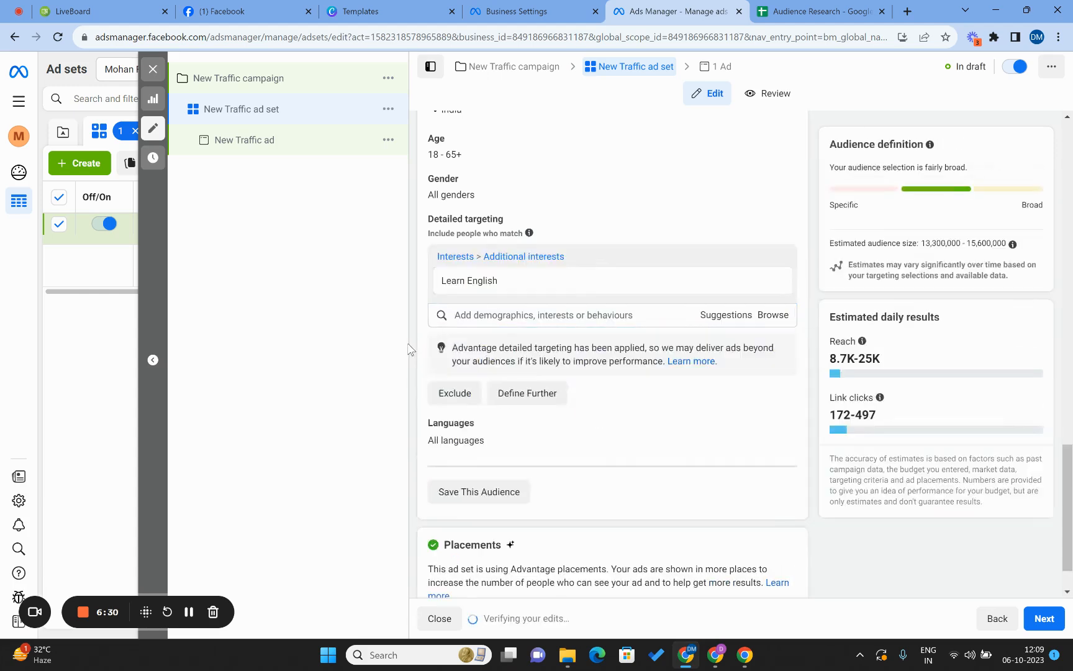
triple_click(484, 285)
key("ctrl+c")
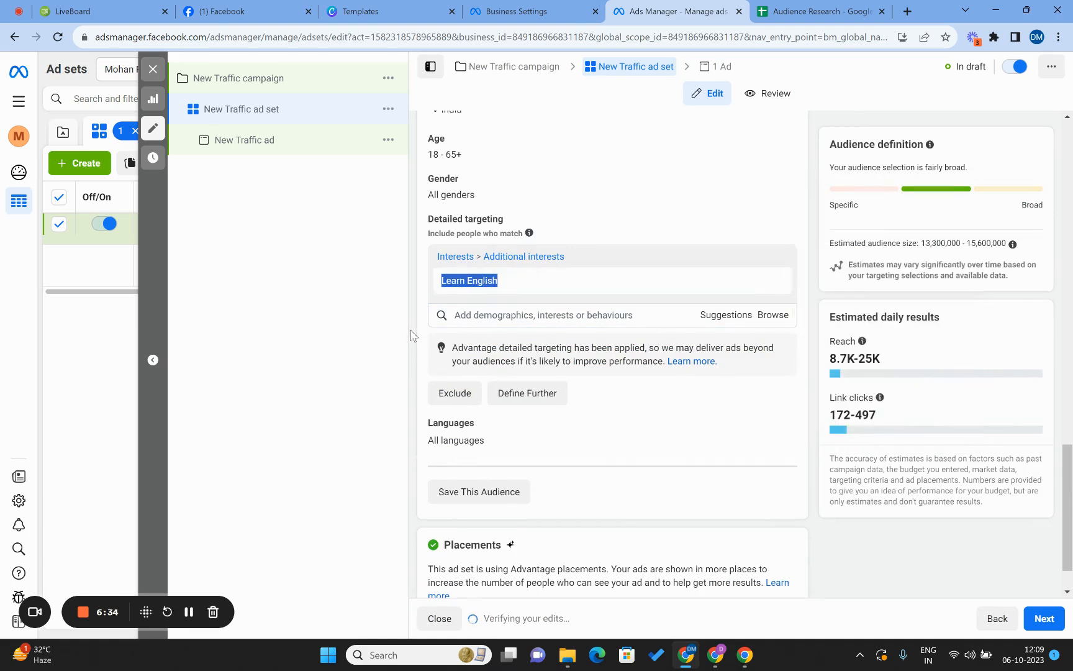
Step: Examine the suggestions related to Learn English, checking each entry's targeting category and audience details
left_click(711, 317)
mouse_move(577, 363)
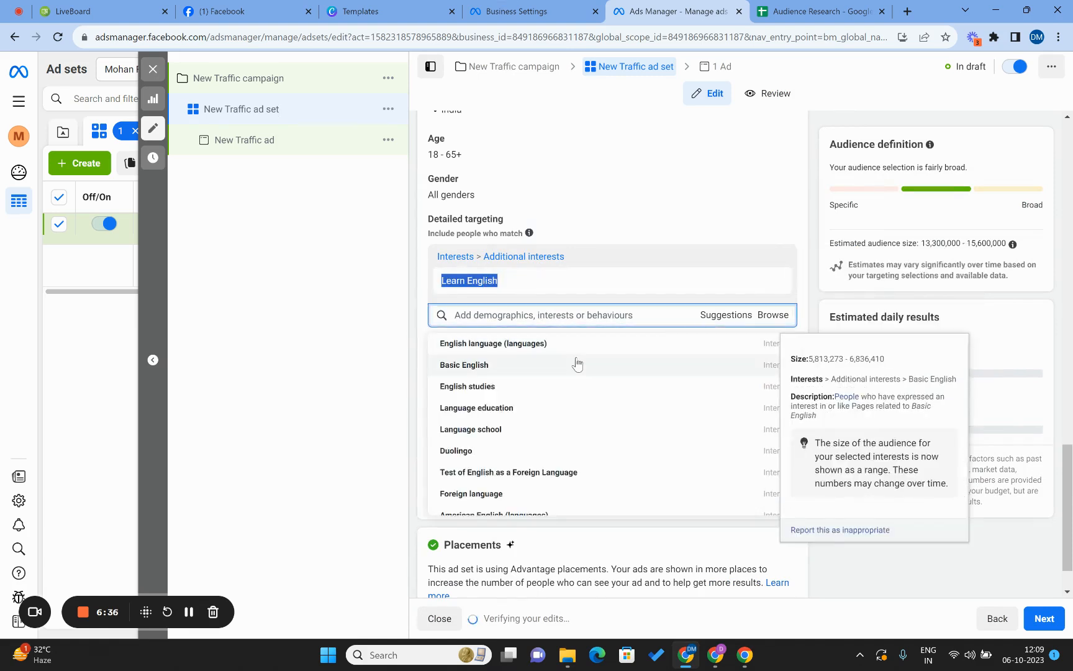
scroll(577, 364, "down", 1)
scroll(577, 364, "down", 3)
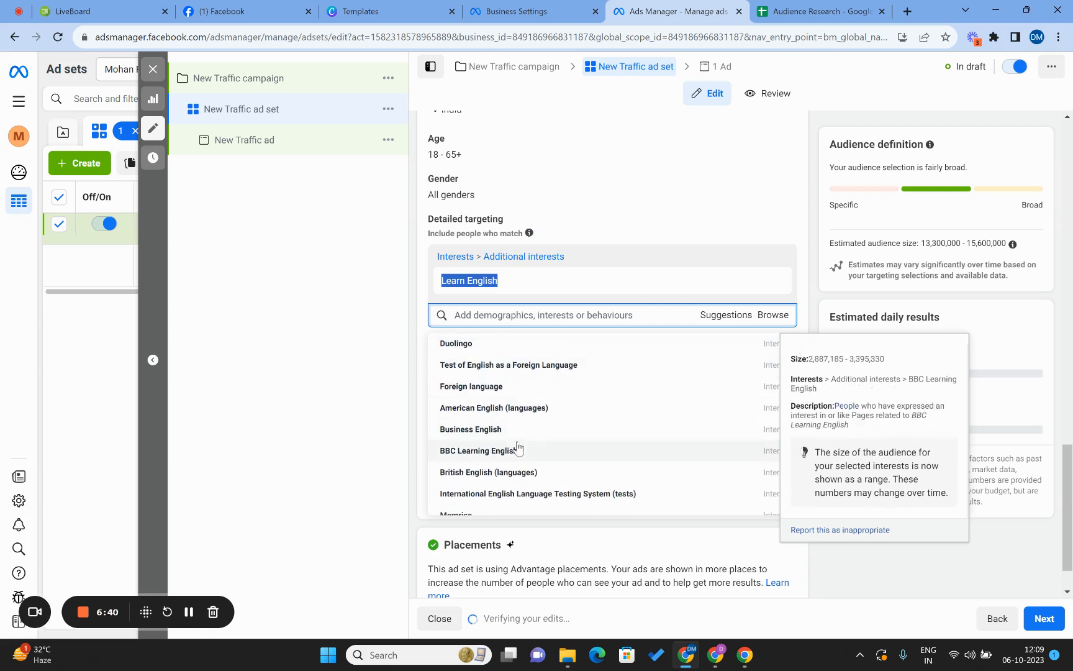
scroll(519, 450, "down", 2)
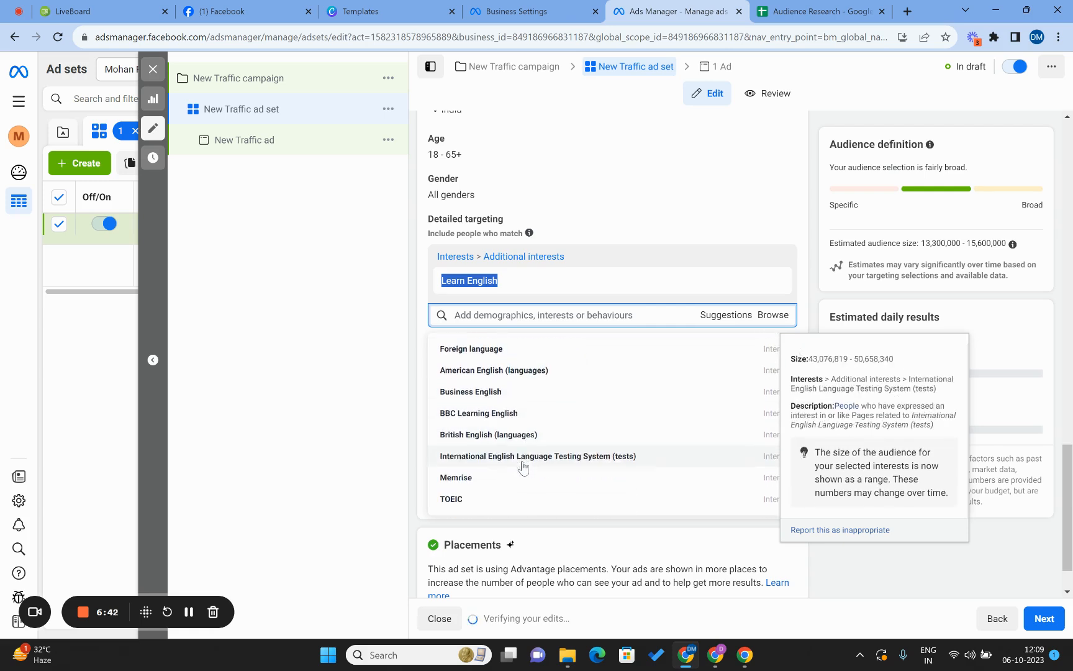
scroll(523, 468, "down", 4)
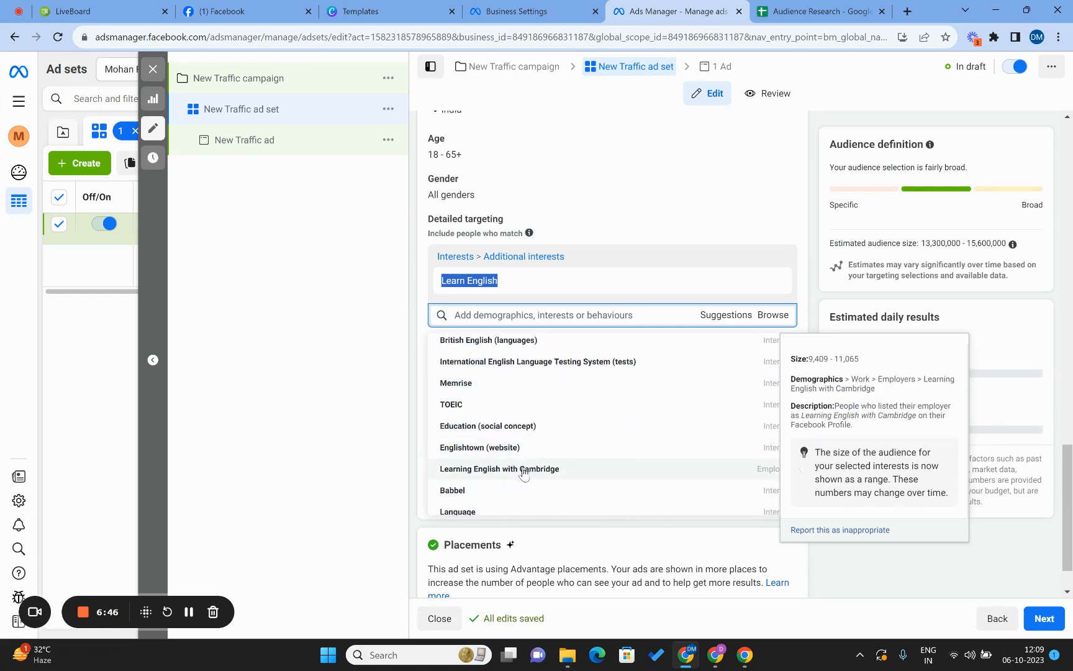
scroll(523, 472, "down", 2)
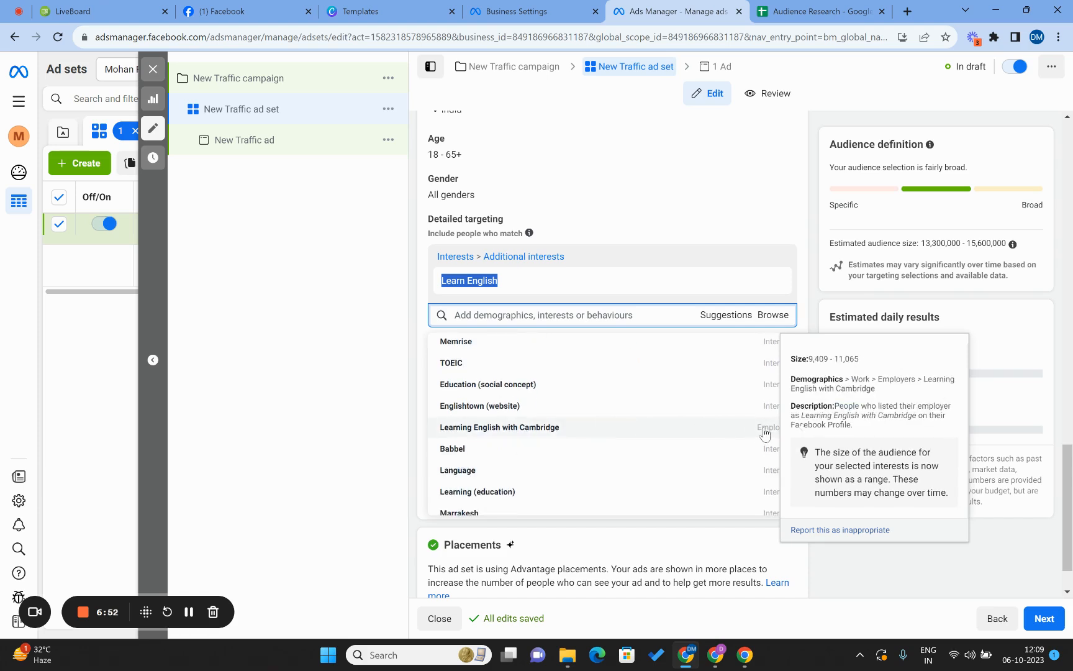
scroll(765, 433, "down", 1)
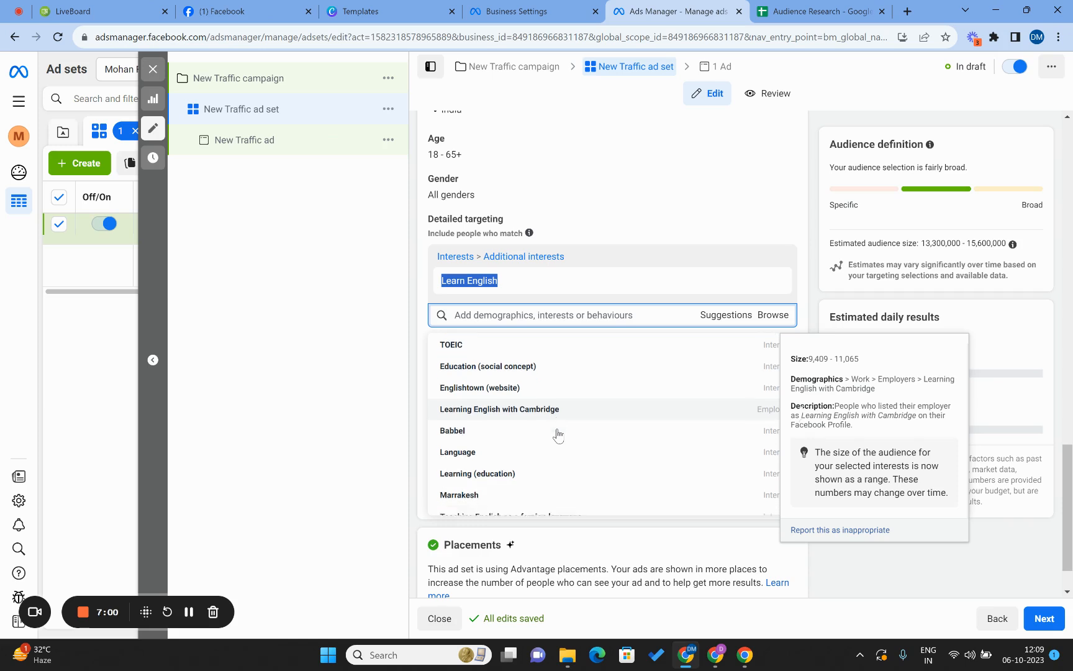
scroll(557, 434, "down", 1)
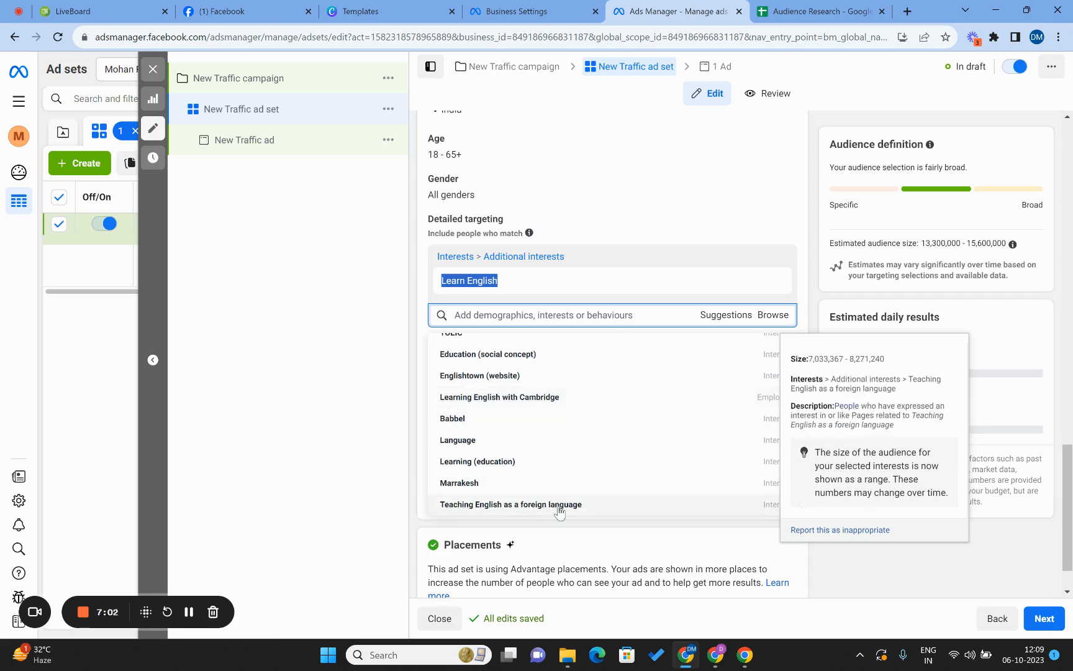
scroll(559, 512, "up", 5)
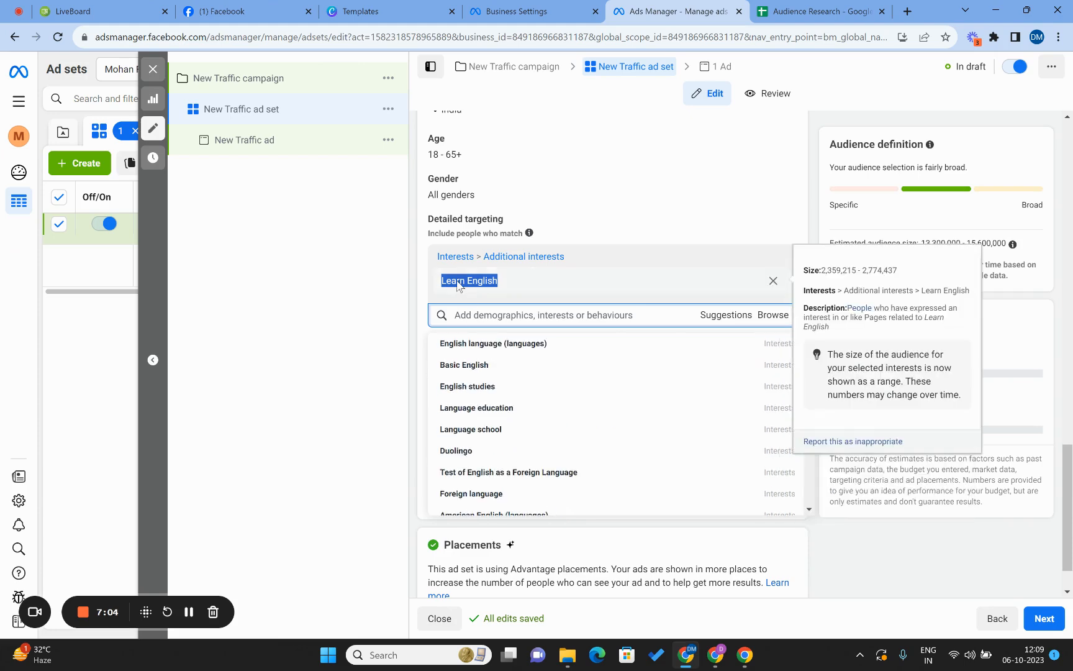
Step: Search detailed targeting with the copied name Learn English and add the Learn English Online interest
left_click(472, 315)
key("ctrl+v")
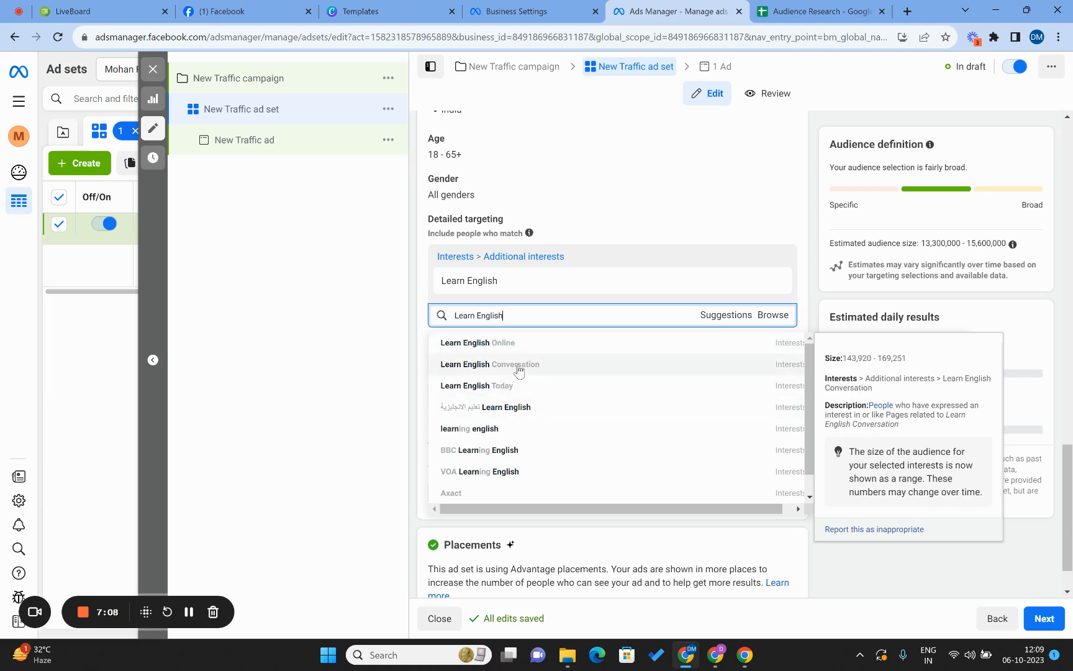
left_click(527, 351)
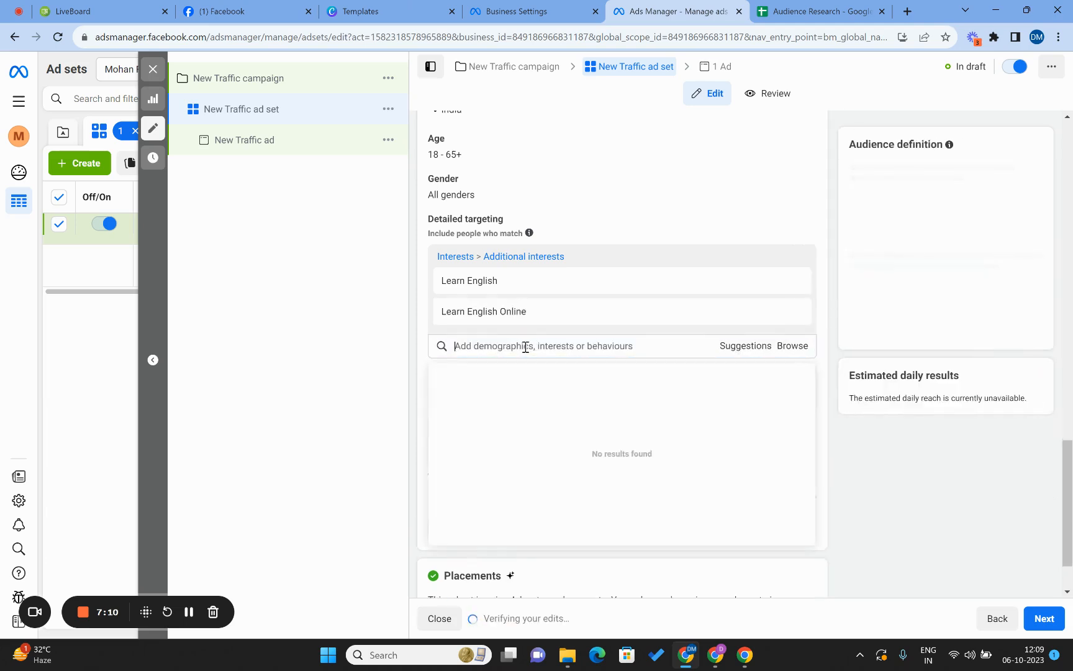
Step: Search detailed targeting for Learn English again to add the Learn English Conversation and Learn English Today interests
key("ctrl+v")
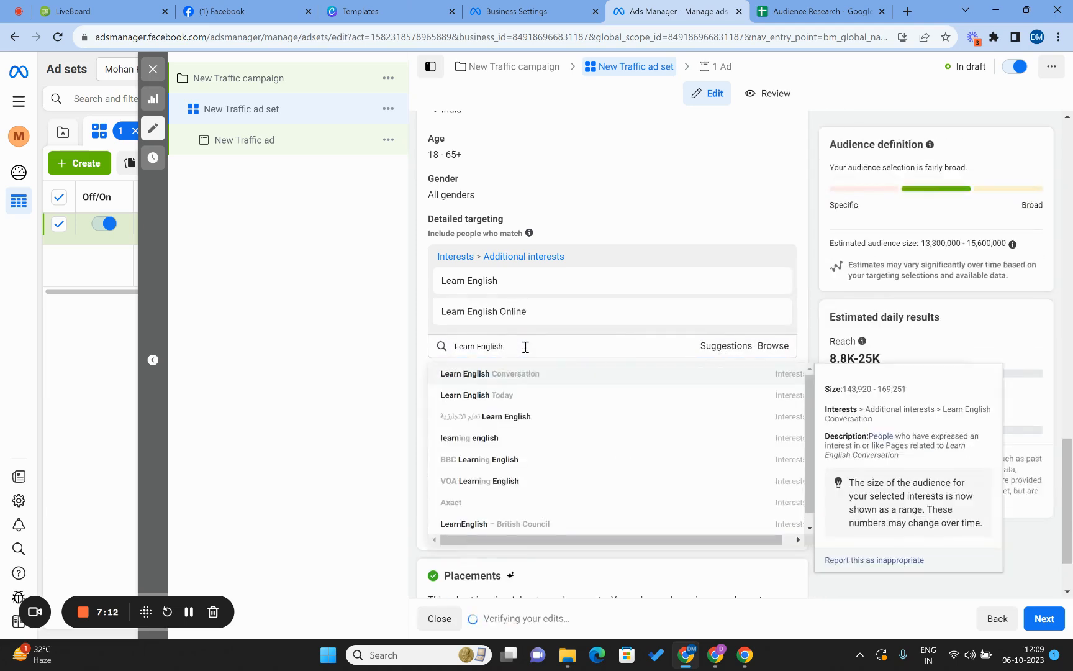
left_click(507, 375)
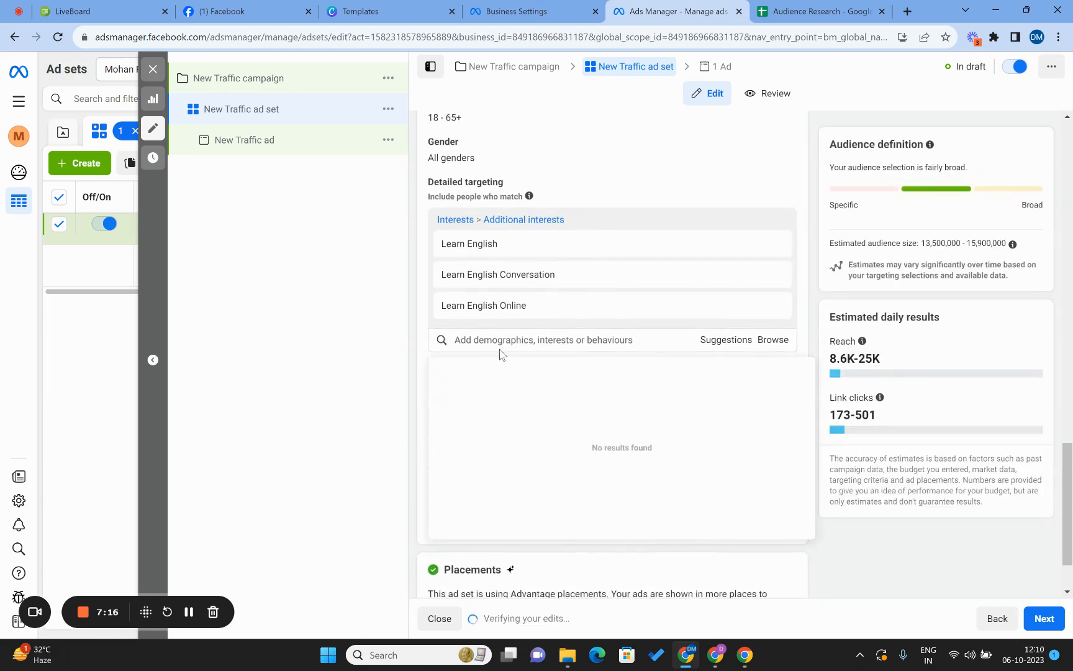
key("ctrl+v")
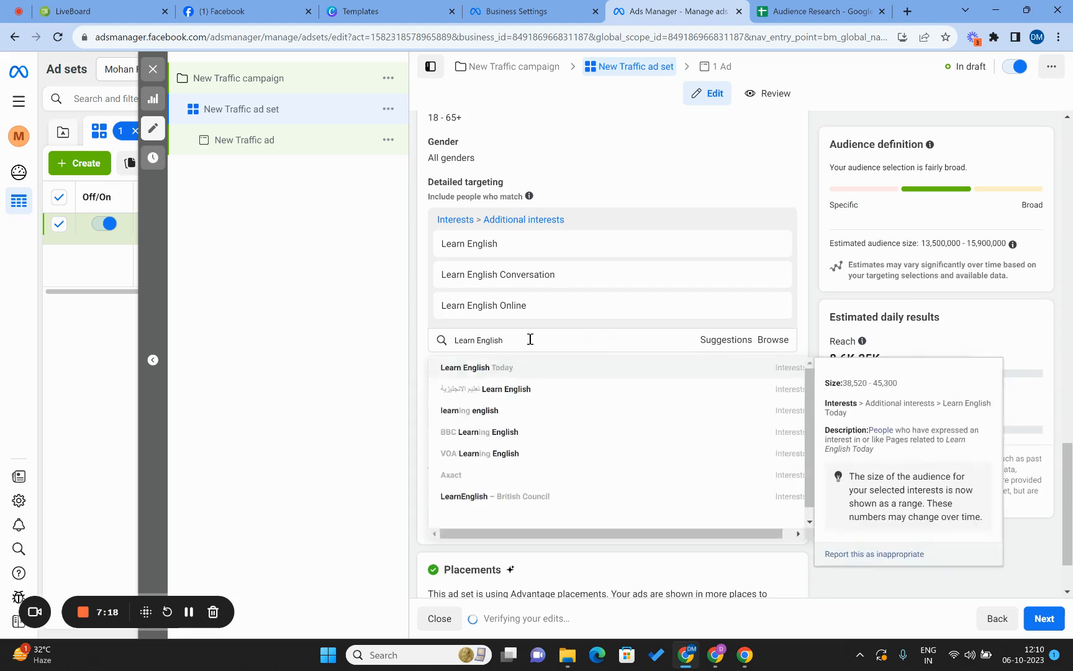
left_click(509, 371)
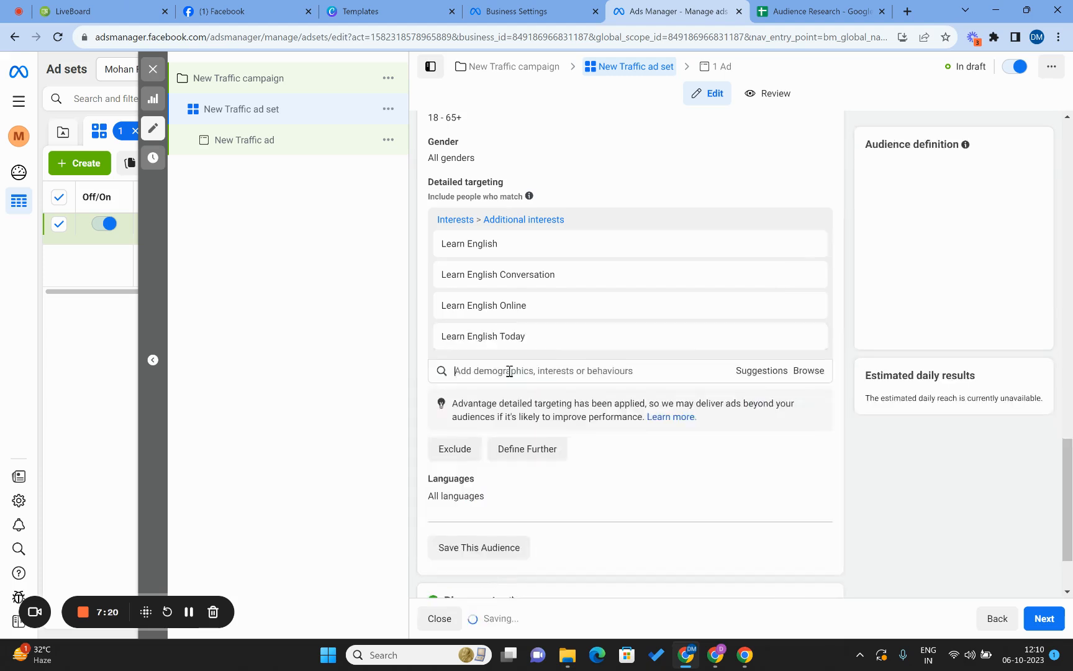
Step: Add the learning english, VOA Learning English and LearnEnglish – British Council interests by searching detailed targeting for Learn English
type("Learn English")
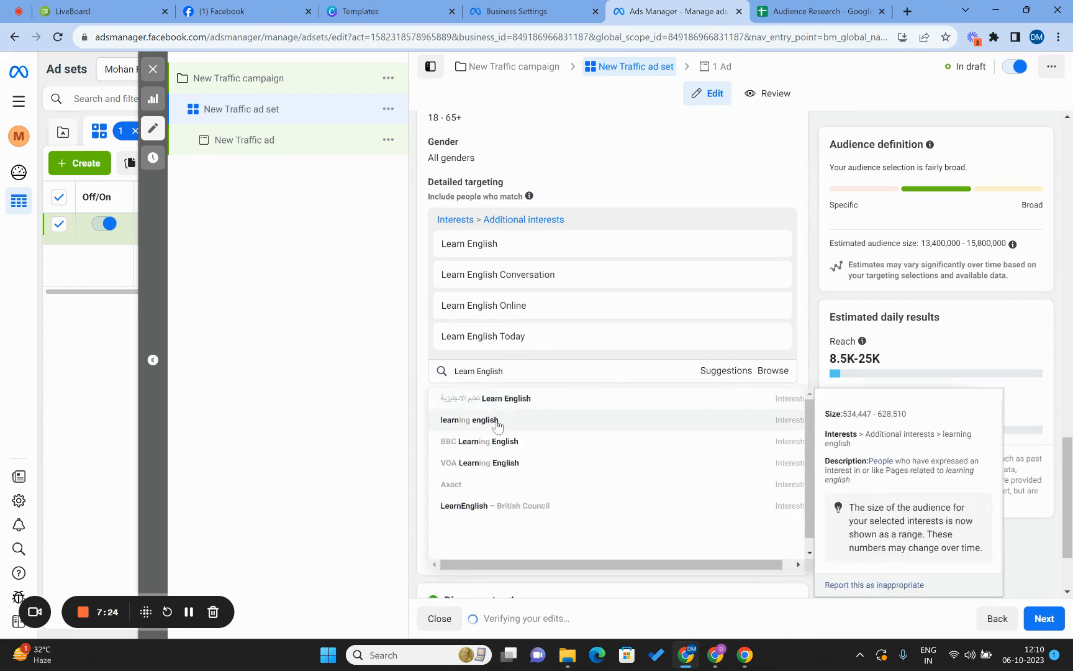
left_click(498, 420)
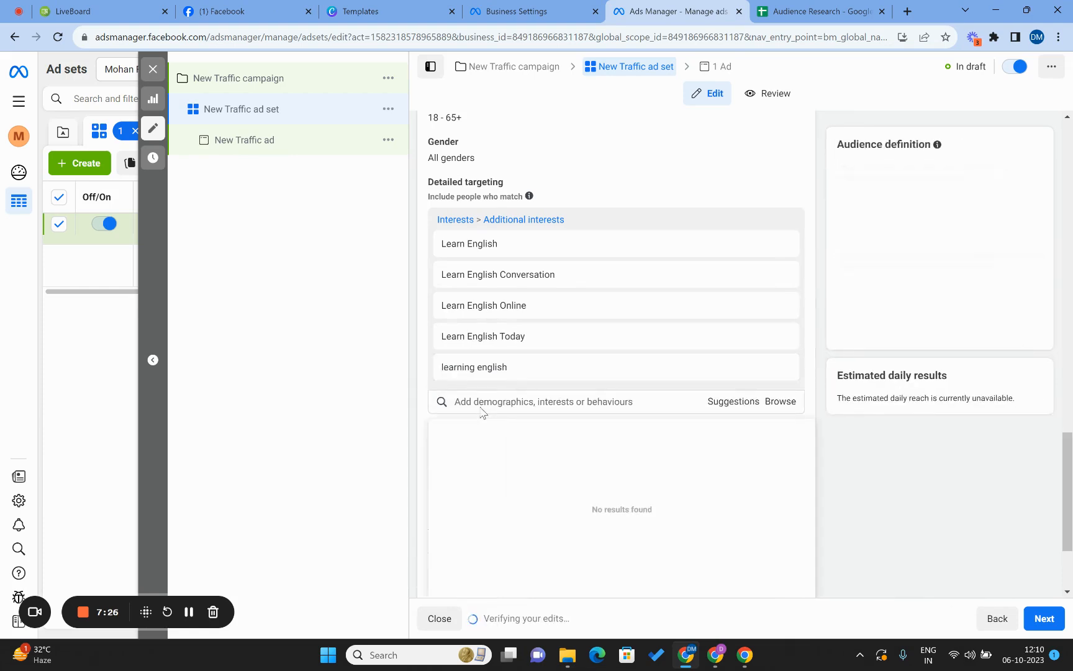
type("Learn English")
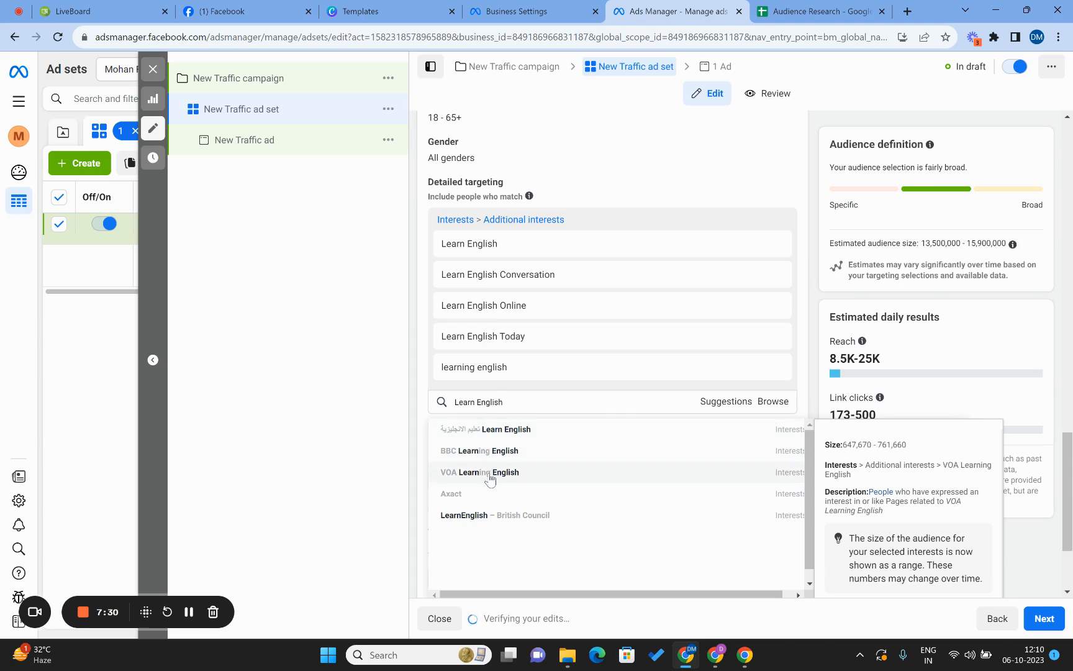
left_click(490, 474)
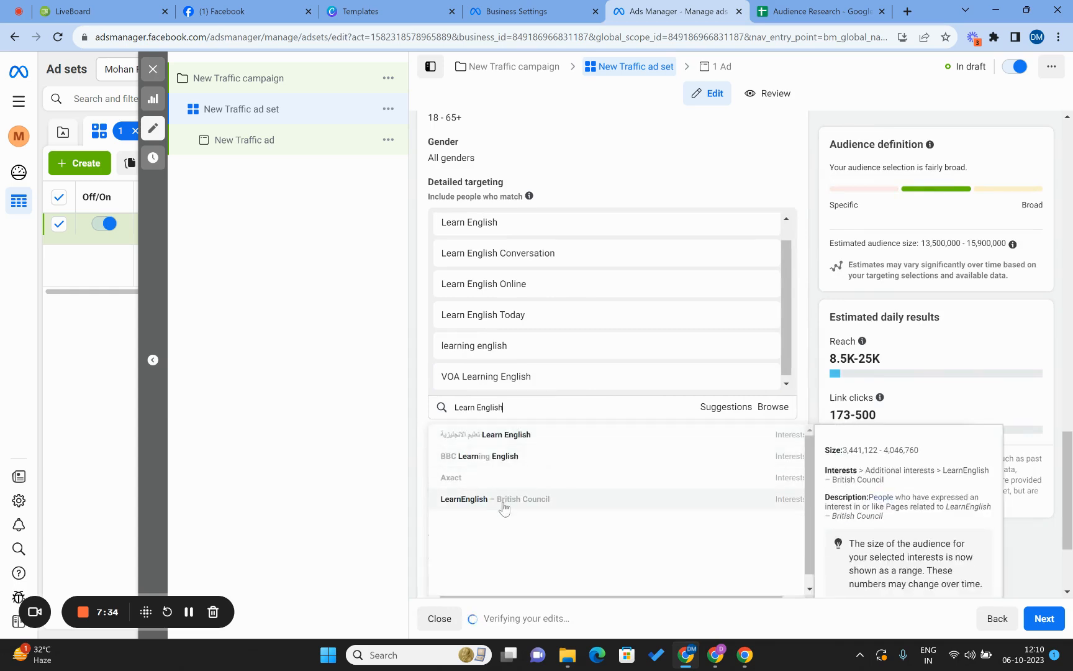
left_click(504, 507)
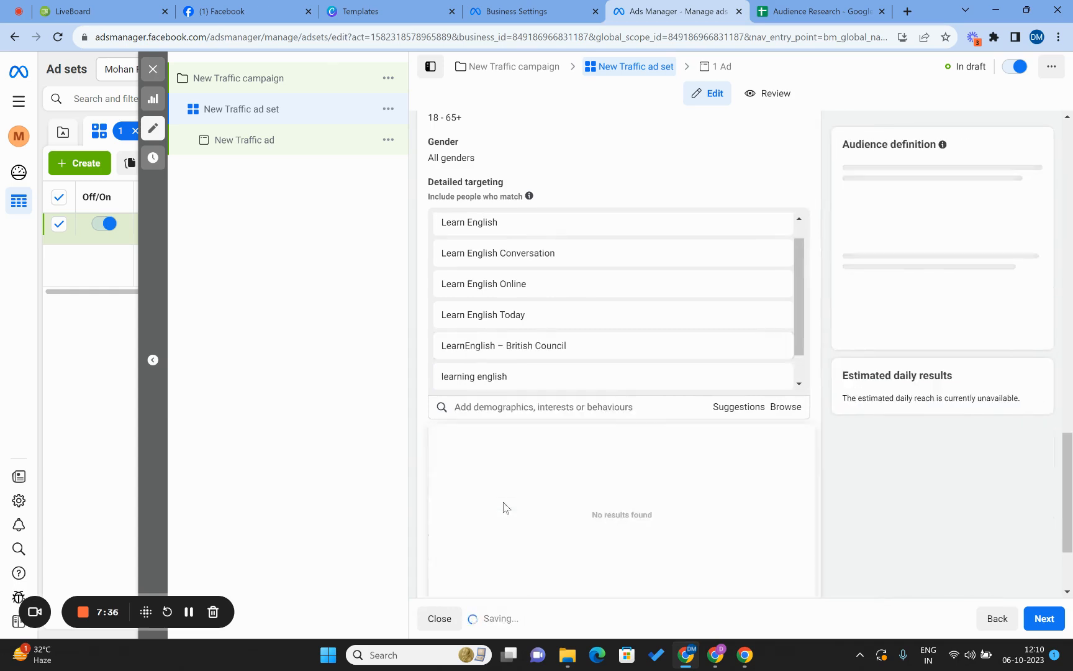
Step: Copy the whole list of selected interests from detailed targeting and paste it into the Audience Research sheet from cell B14
scroll(472, 280, "up", 1)
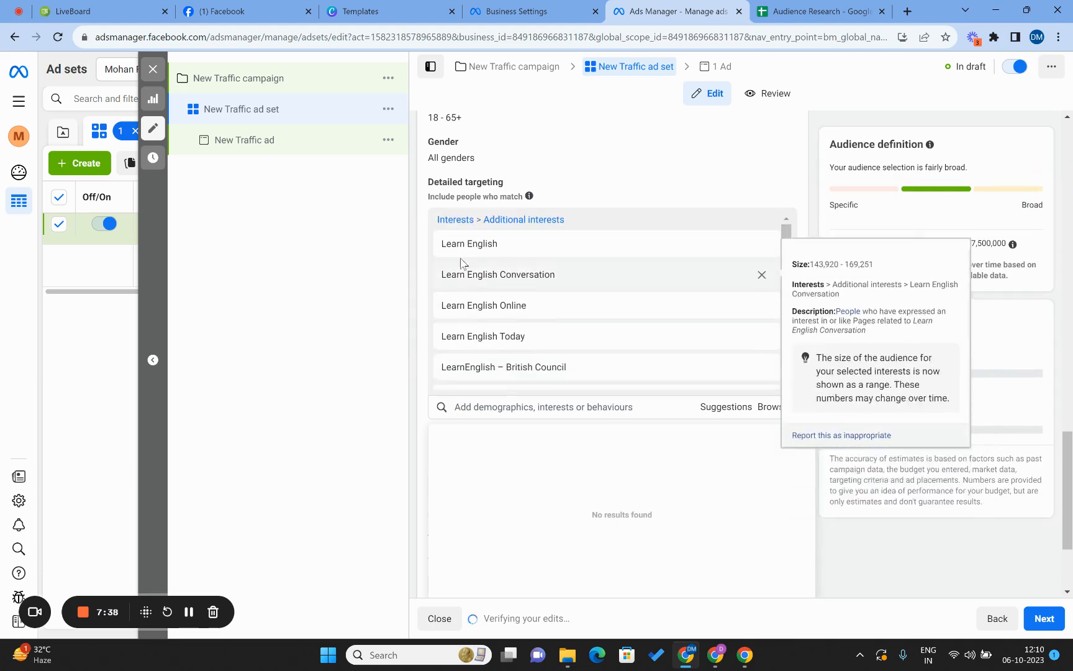
left_click_drag(440, 244, 500, 339)
scroll(500, 339, "down", 1)
left_click(820, 11)
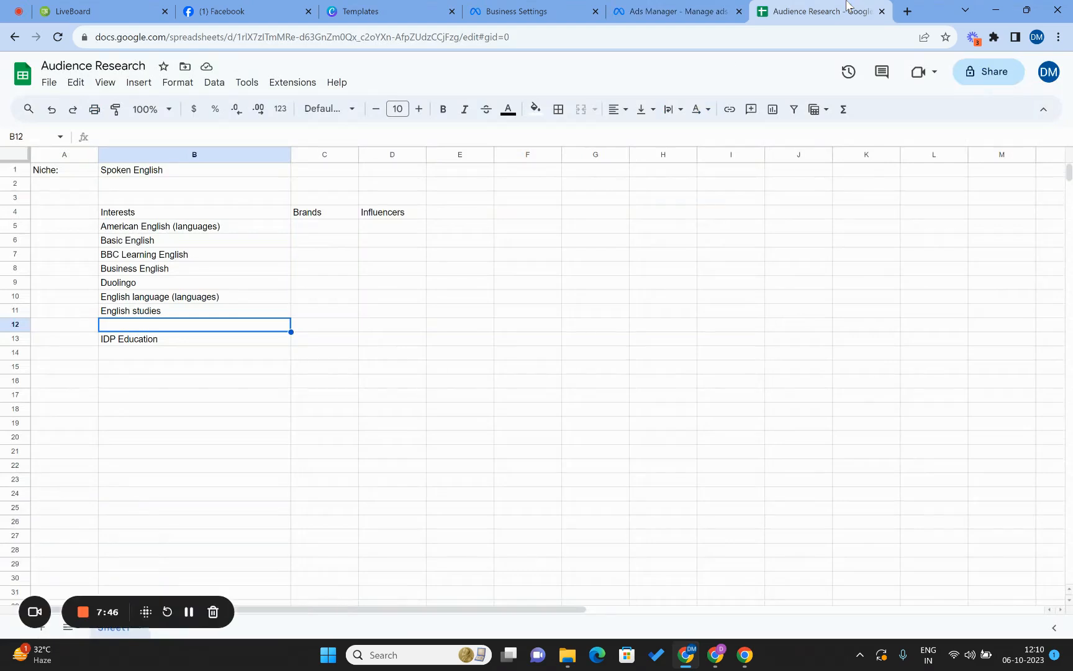
left_click(163, 366)
left_click(154, 355)
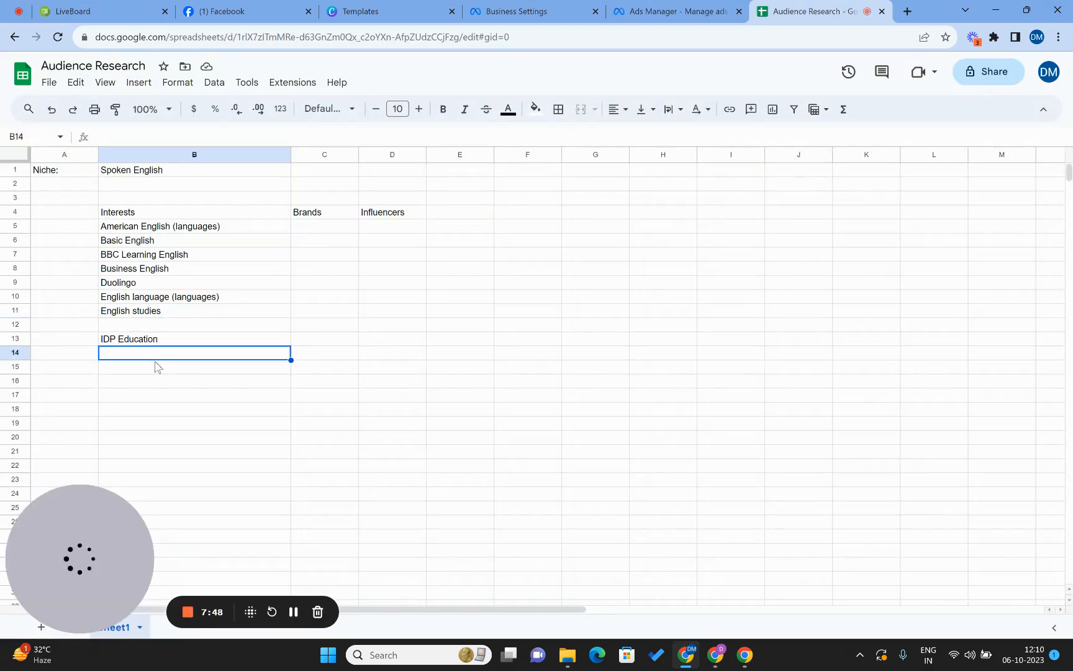
type("Learn English Learn English Conversation Learn English Online Learn English Today LearnEnglish – British Council learning english  VOA Learning English")
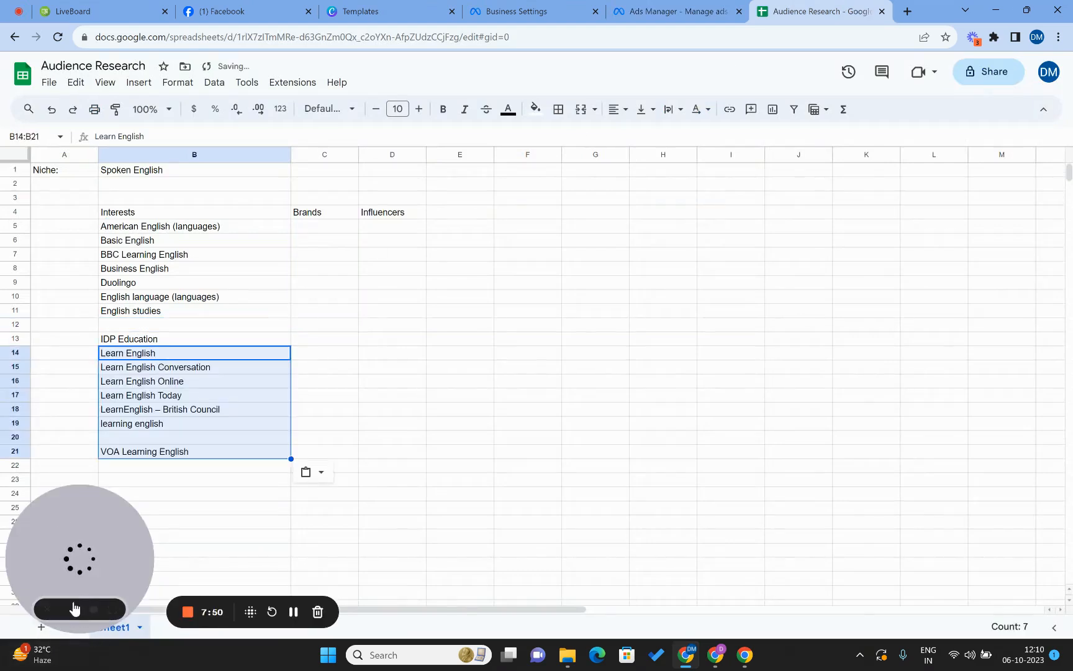
left_click(46, 610)
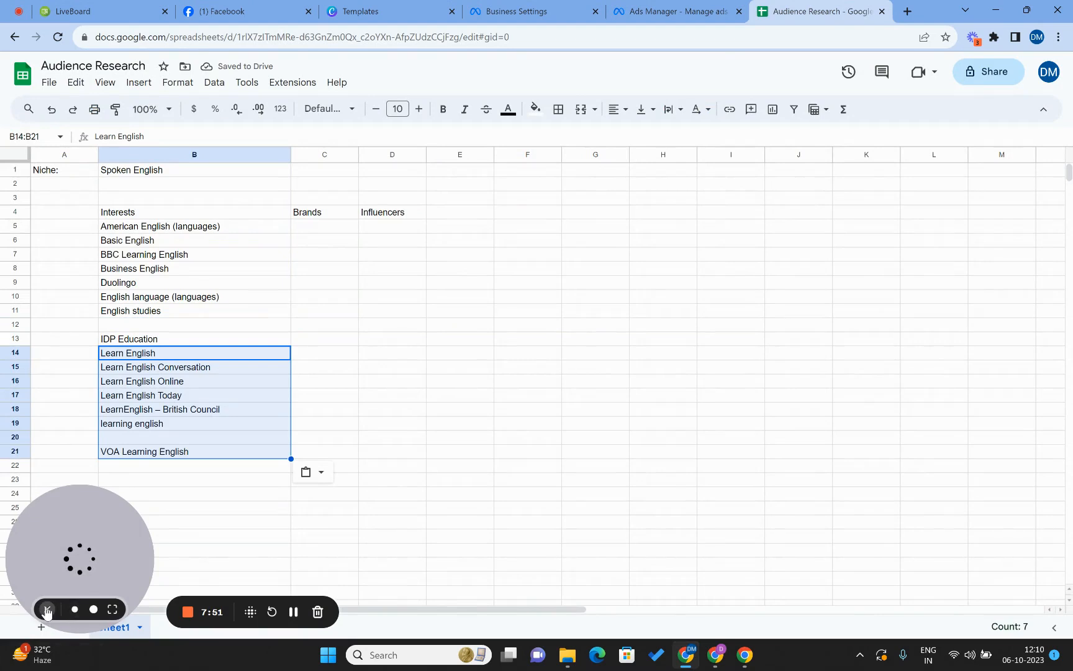
Step: Delete the two empty rows within the Interests list, the one above IDP Education and the one above VOA Learning English
left_click(120, 327)
left_click(16, 325)
right_click(16, 325)
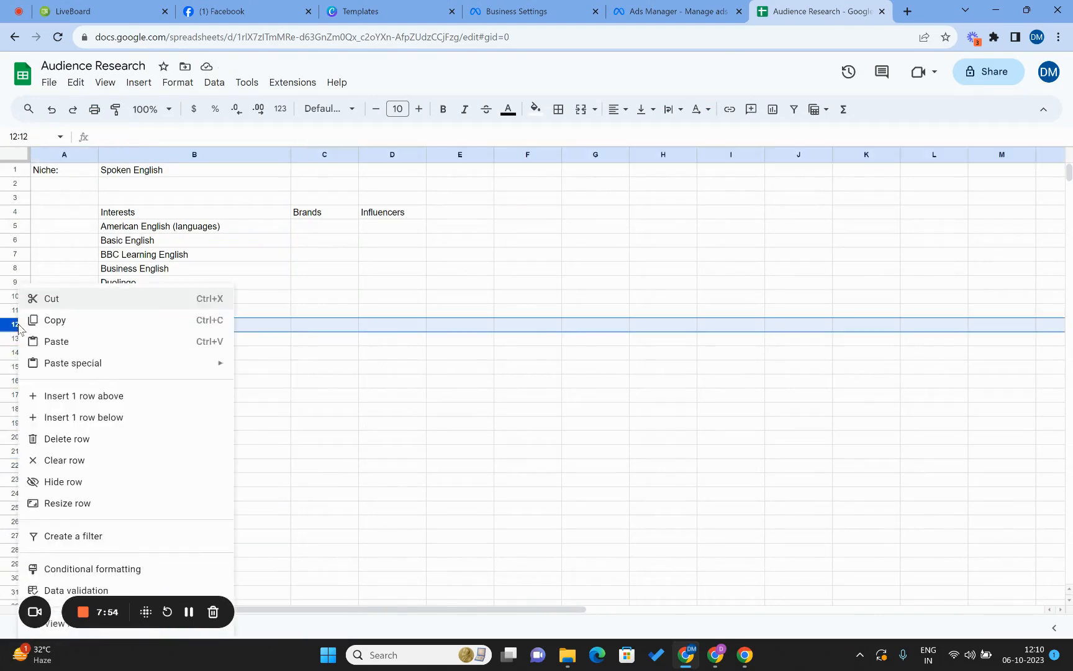
left_click(58, 439)
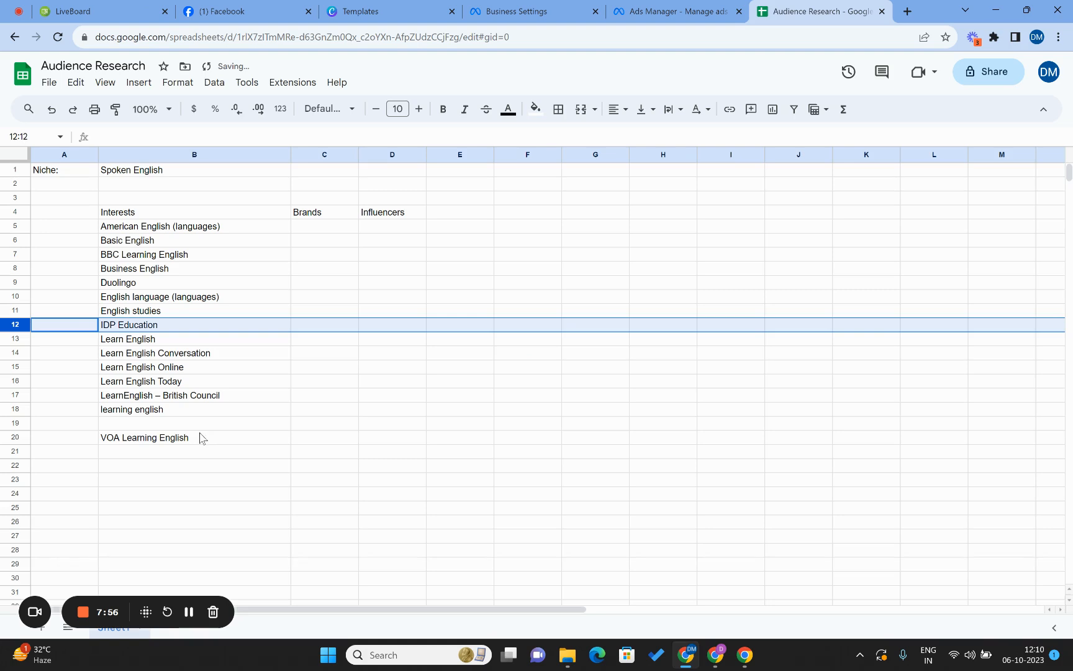
left_click(73, 424)
left_click(15, 423)
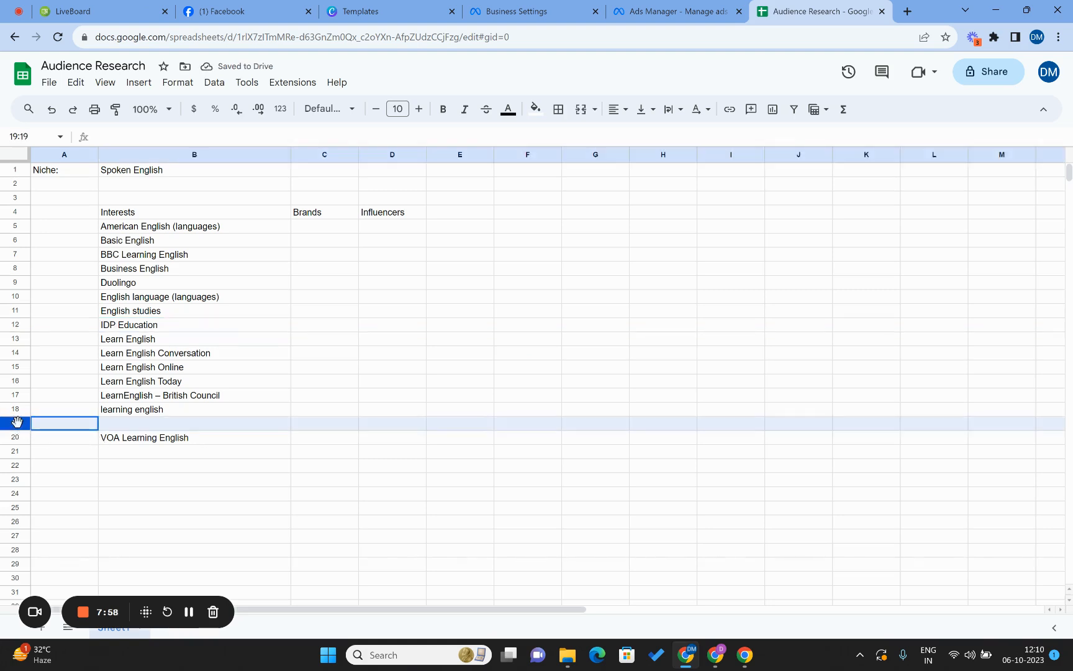
right_click(14, 423)
left_click(66, 223)
Step: Select the full list of recorded interests in B5:B19 to review it
left_click(103, 213)
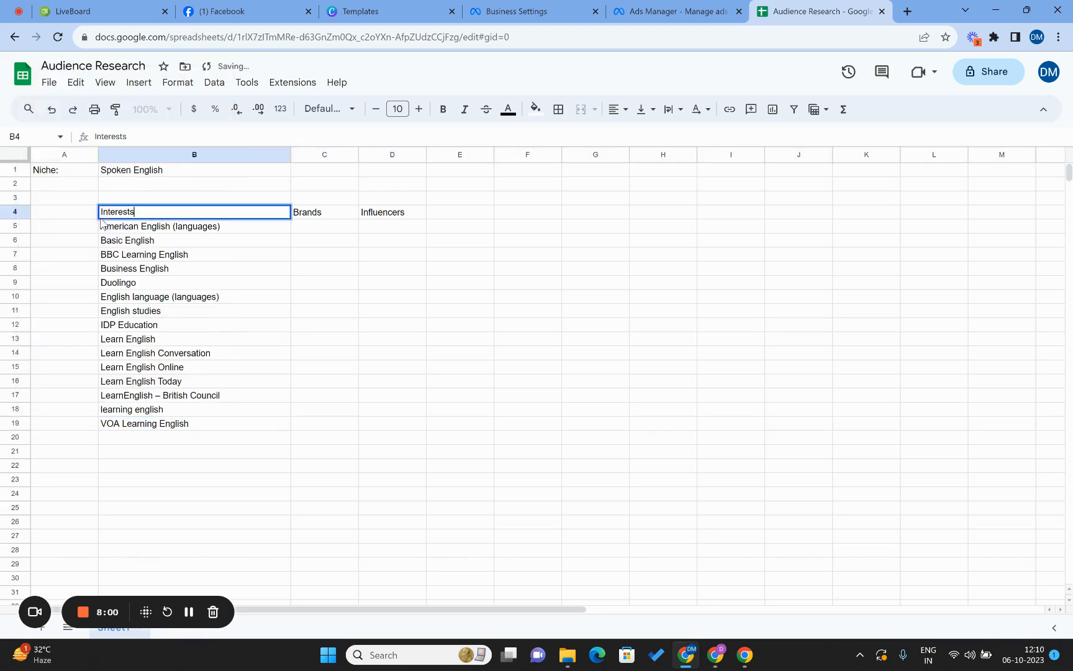
left_click(335, 239)
key("Up")
key("Left")
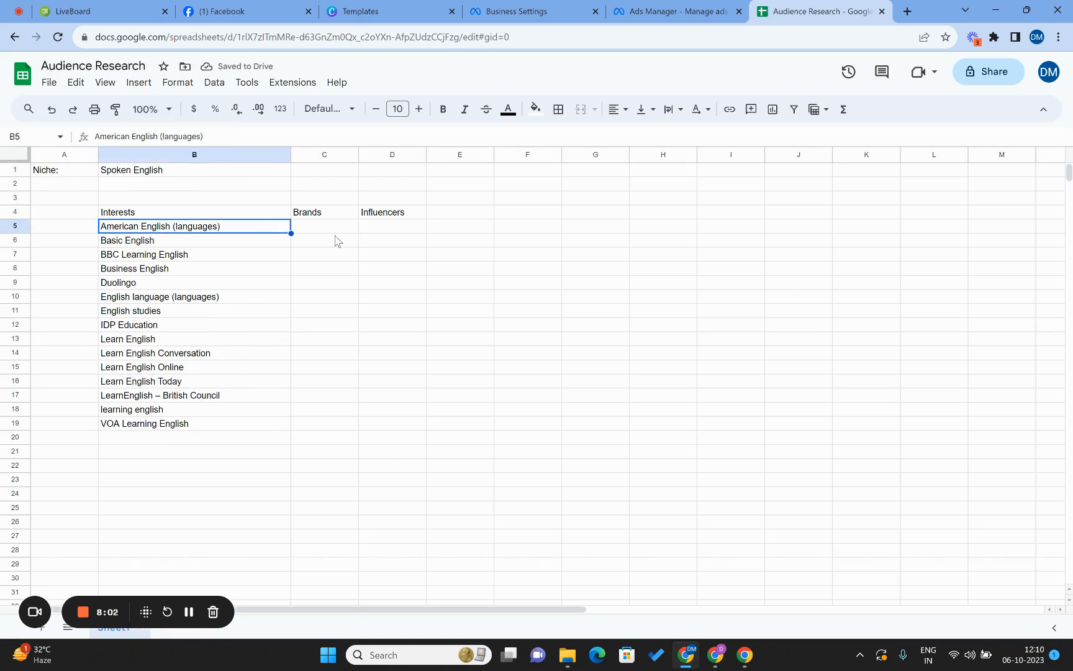
key("shift+Down")
key("shift+Down")
key("shift+Down")
key("shift+Down")
key("shift+Down")
key("shift+Down")
key("shift+Down")
key("shift+Down")
key("shift+Down")
key("shift+Down")
key("shift+Down")
key("shift+Down")
key("shift+Down")
key("shift+Down")
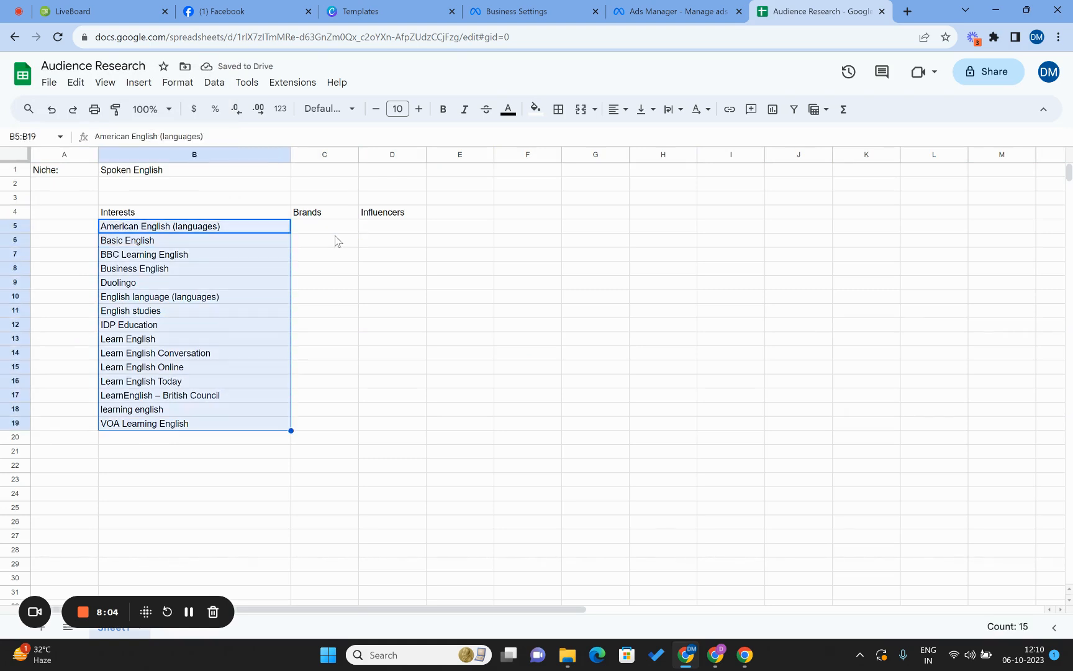
Step: Search Google in a new browser tab for "spoken english training" and look through the results for brands
left_click(908, 11)
type("spoken gn")
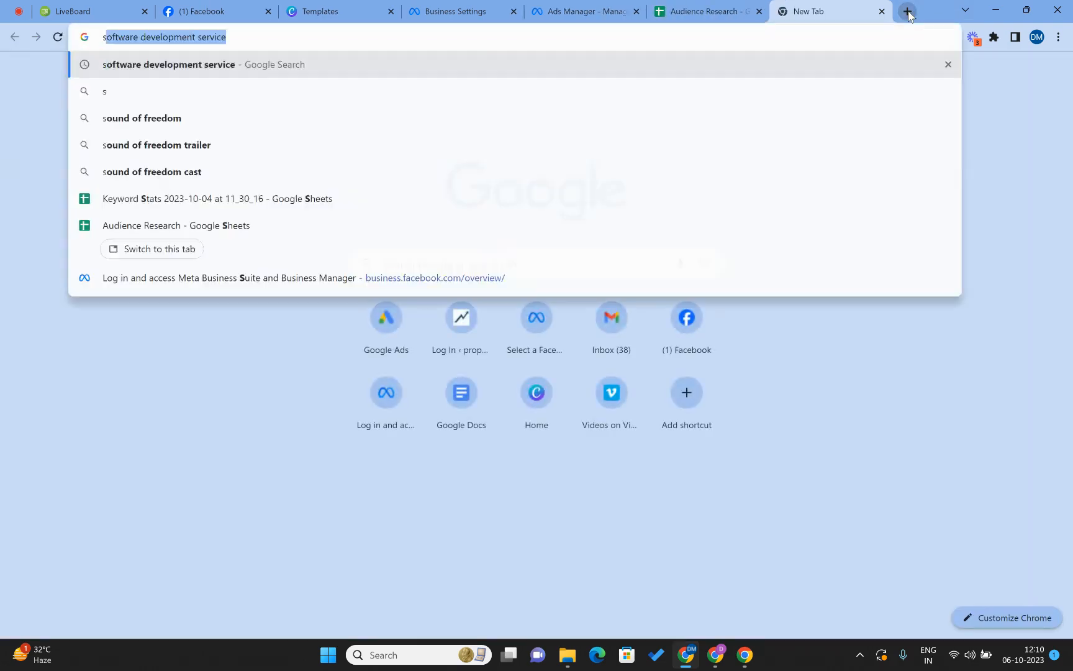
key("BackSpace")
key("BackSpace")
type("e")
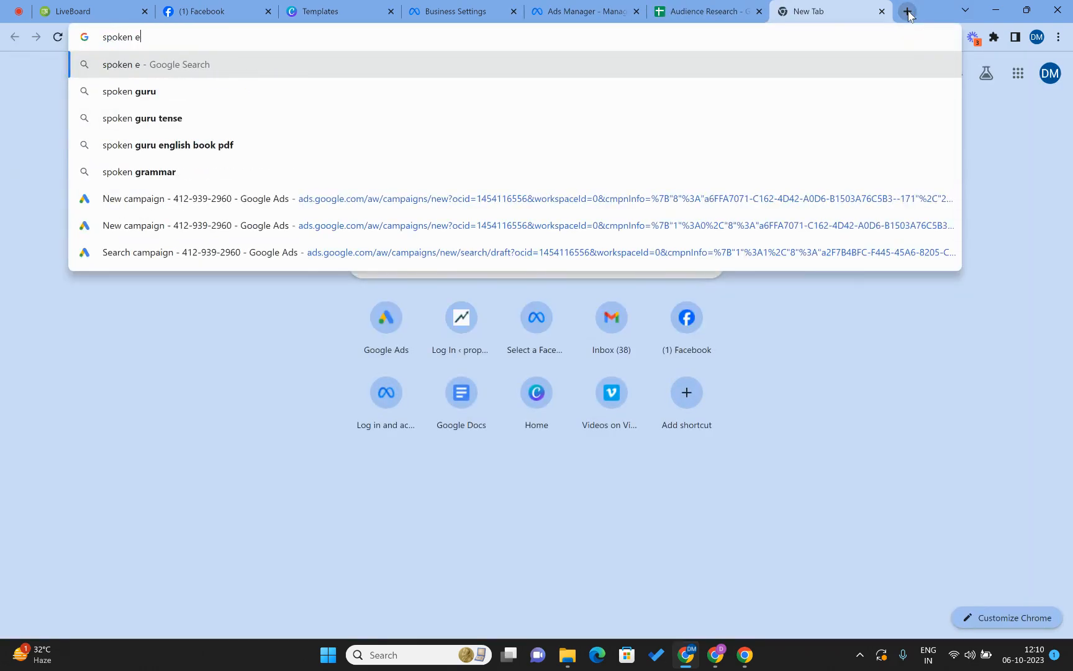
type("nglish training")
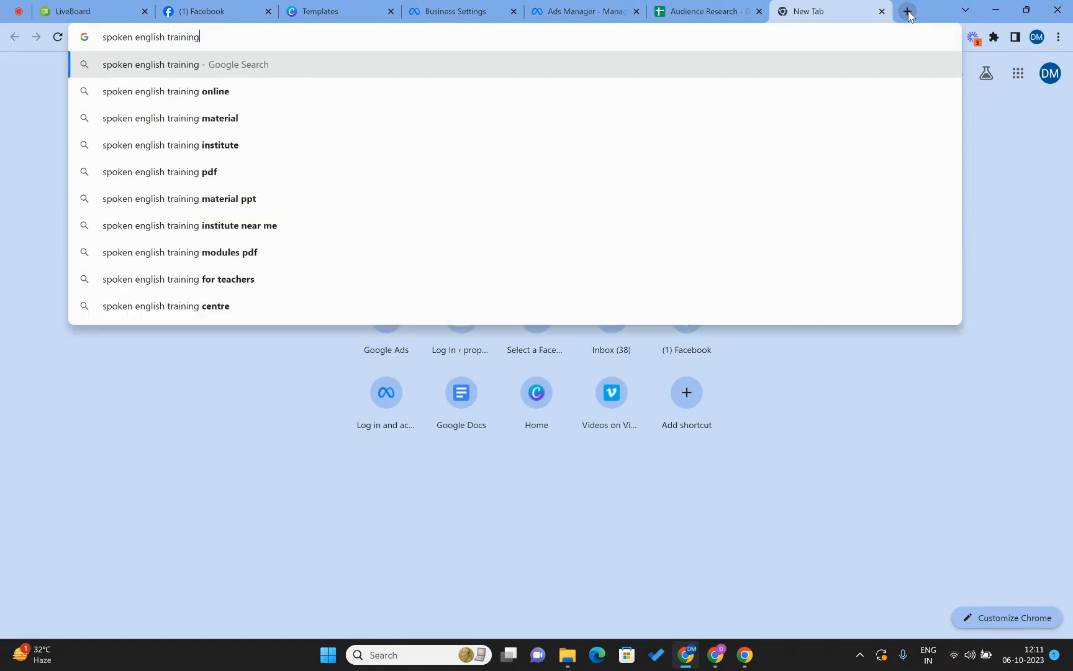
key("Return")
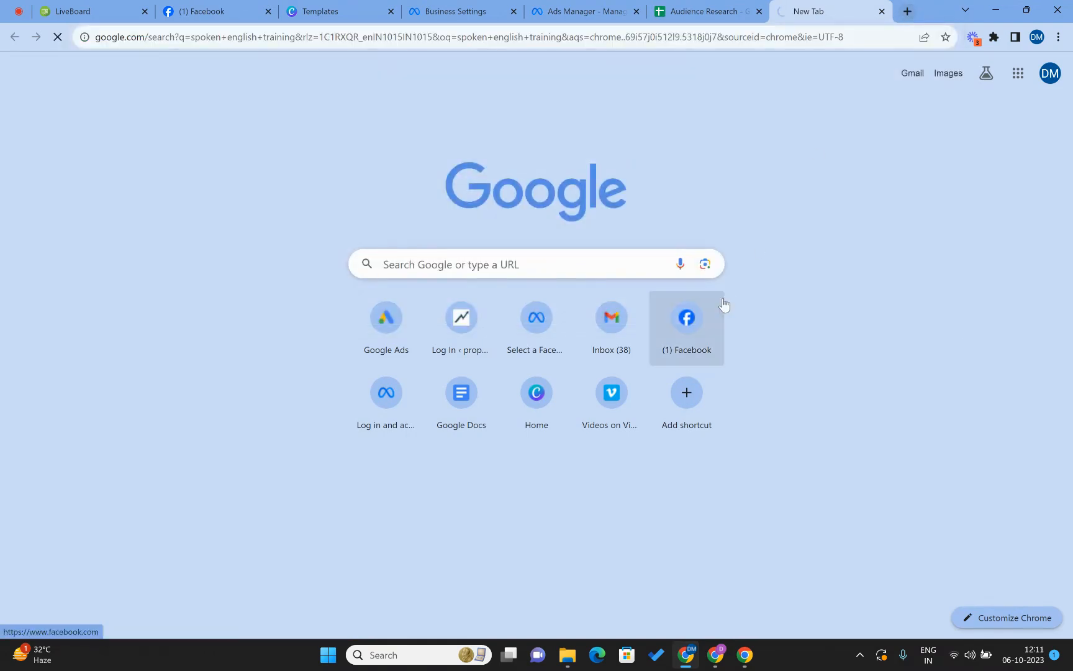
scroll(723, 303, "down", 3)
scroll(724, 303, "down", 9)
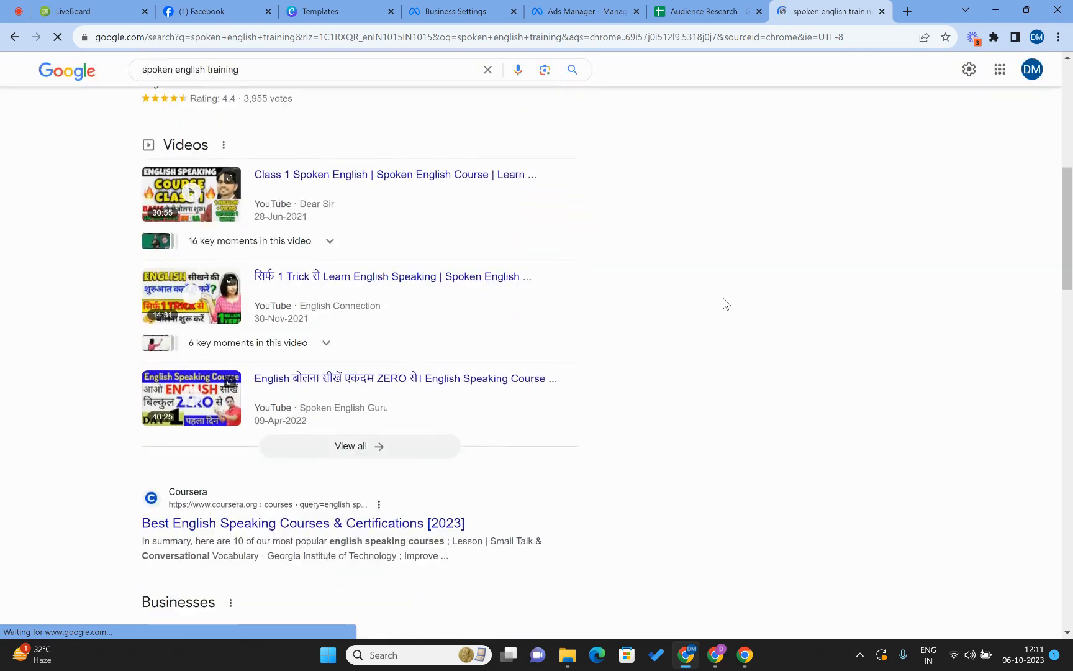
scroll(723, 303, "up", 12)
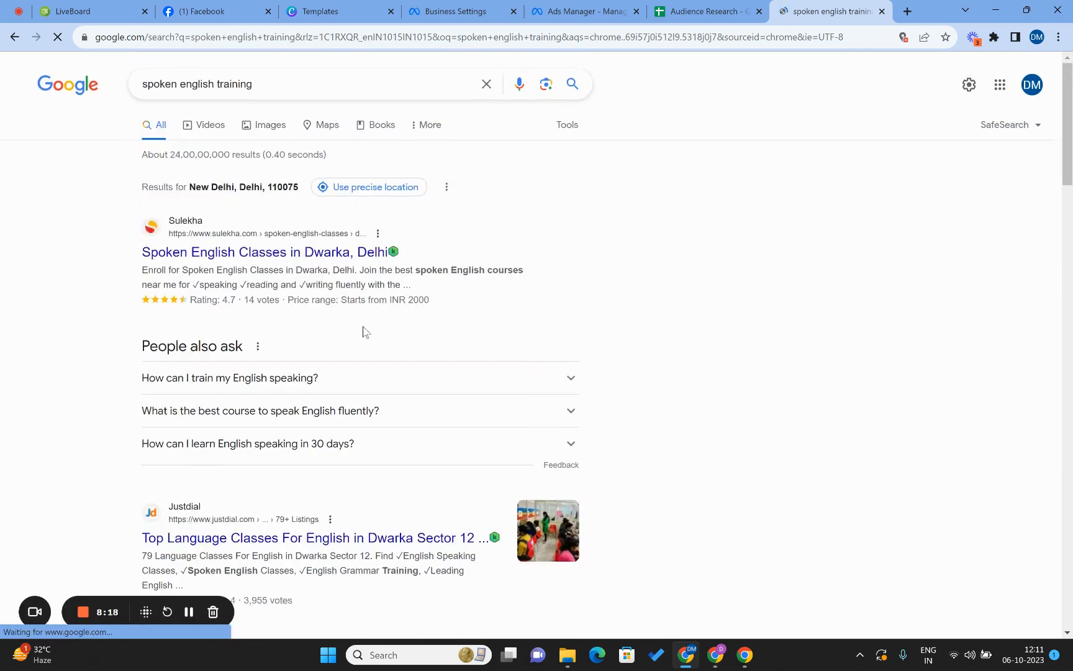
scroll(357, 335, "down", 8)
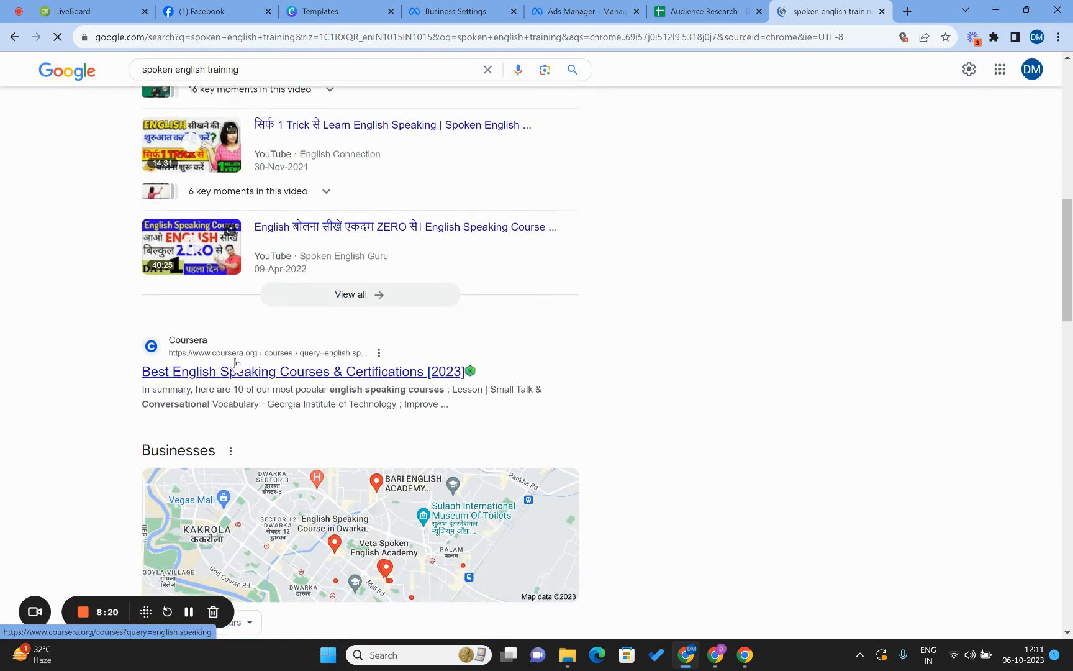
scroll(235, 359, "down", 10)
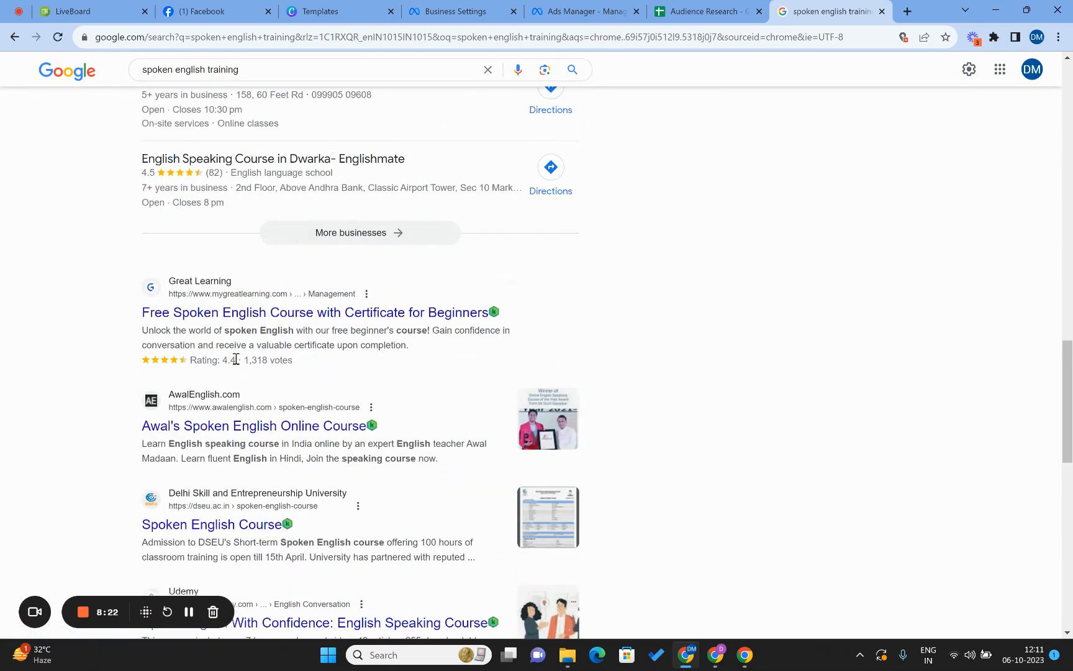
scroll(223, 391, "up", 18)
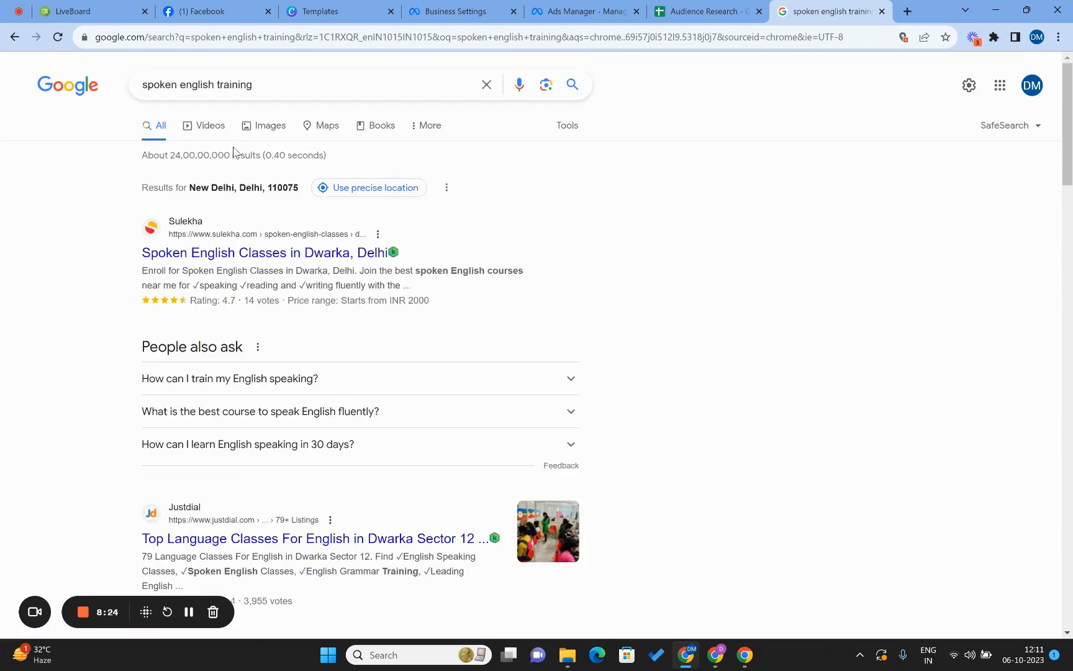
Step: Shorten the Google query to "spoken english" and run the search again
double_click(219, 87)
key("BackSpace")
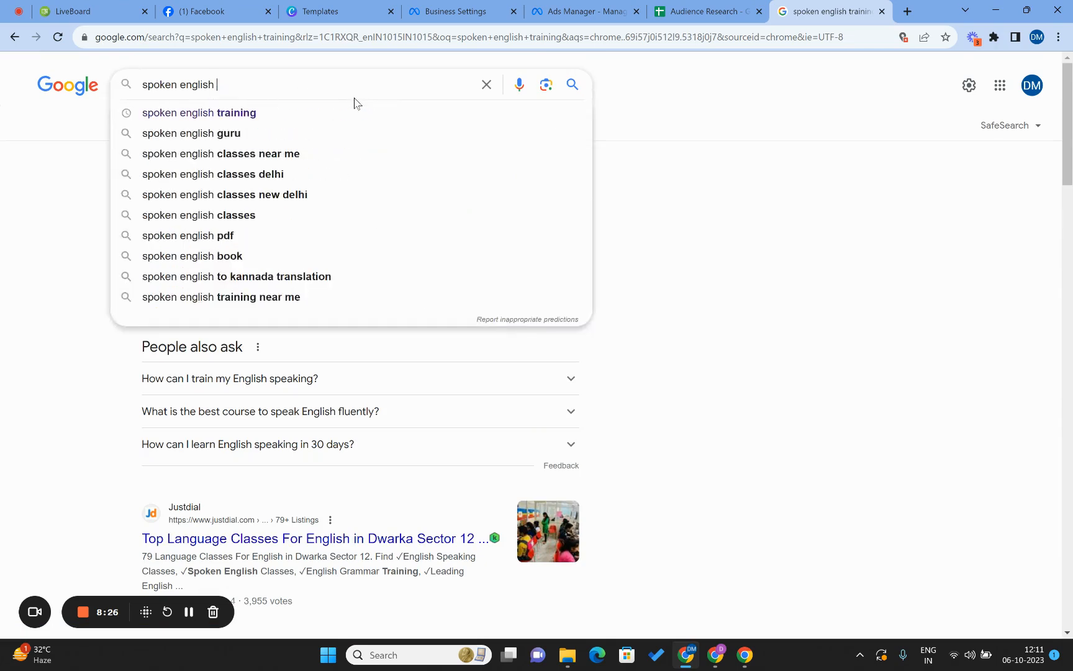
key("Return")
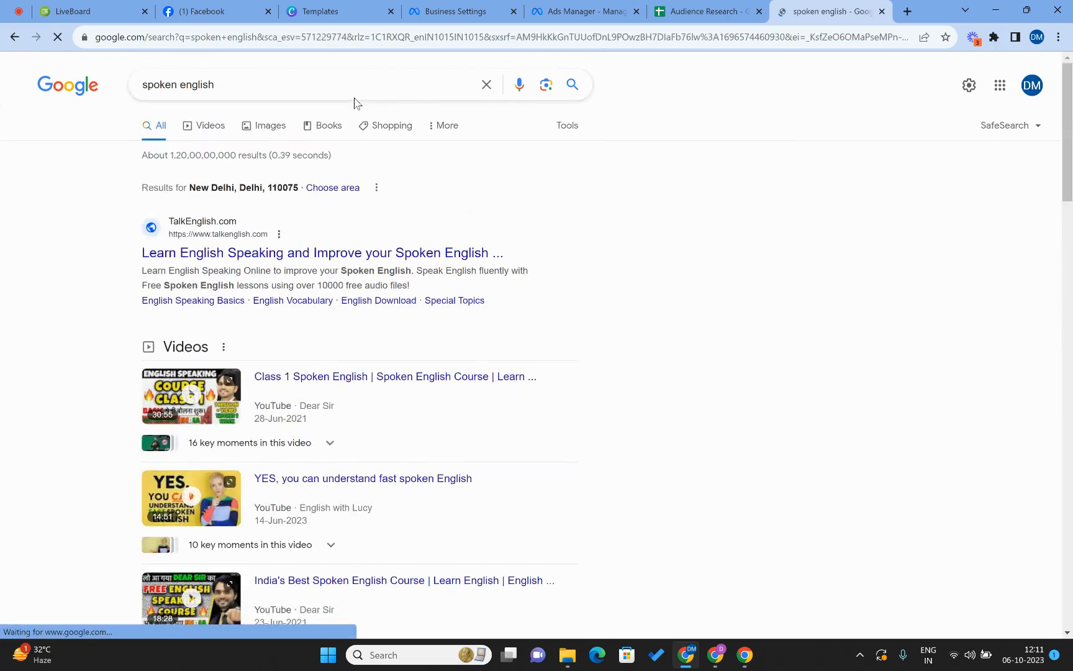
Step: Copy the web address of the TalkEnglish.com site from the search results and switch back to Ads Manager
left_click(247, 259)
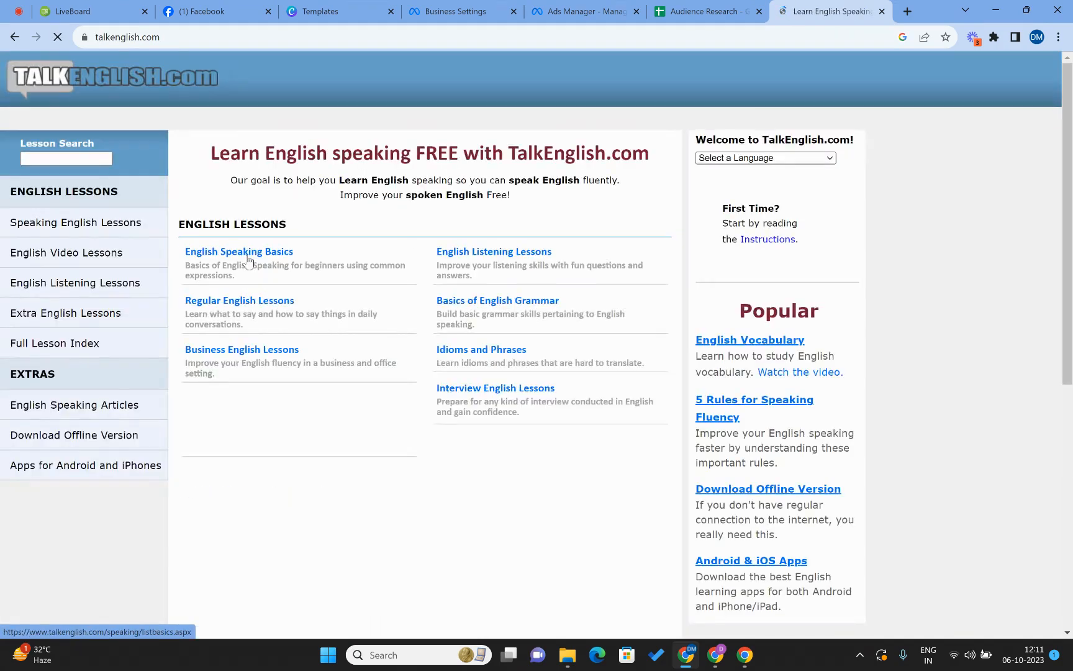
left_click(198, 36)
key("ctrl+c")
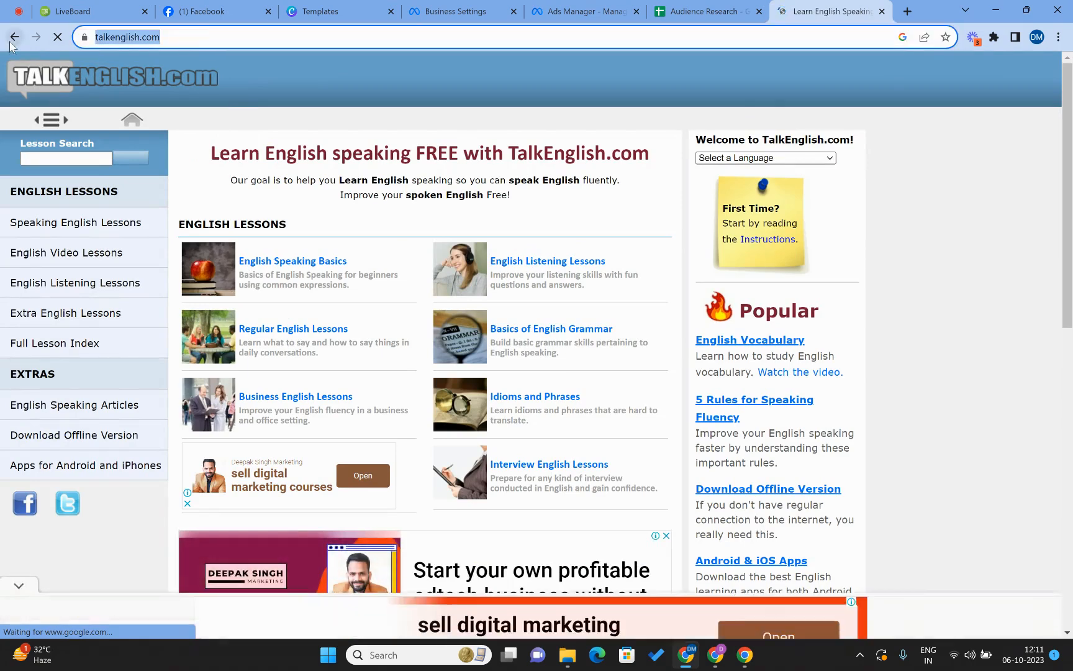
left_click(14, 36)
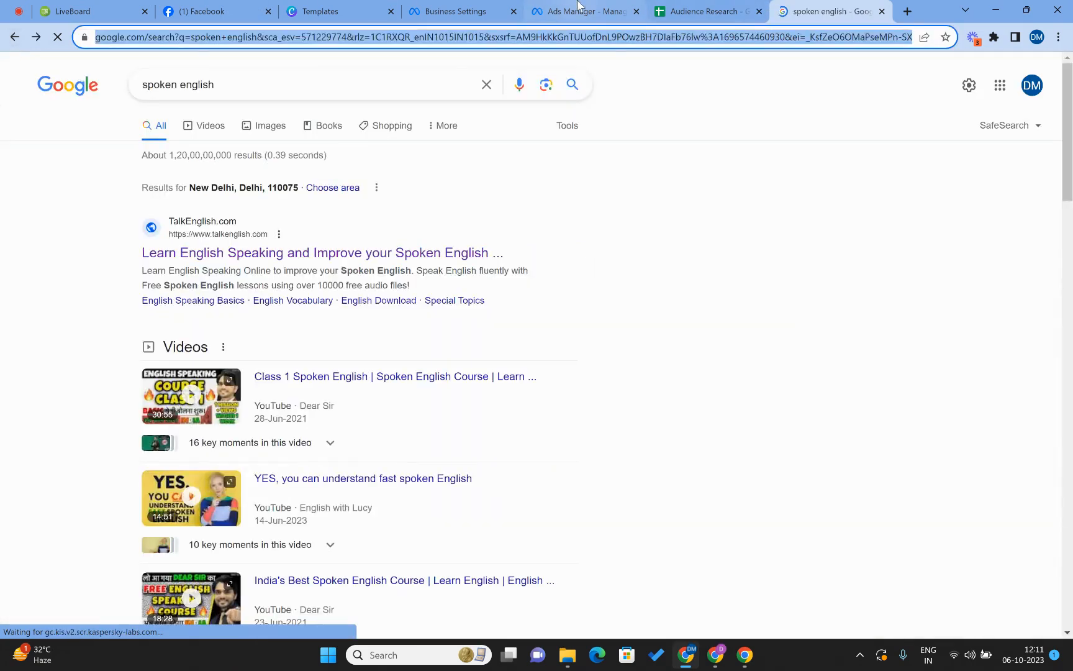
left_click(582, 11)
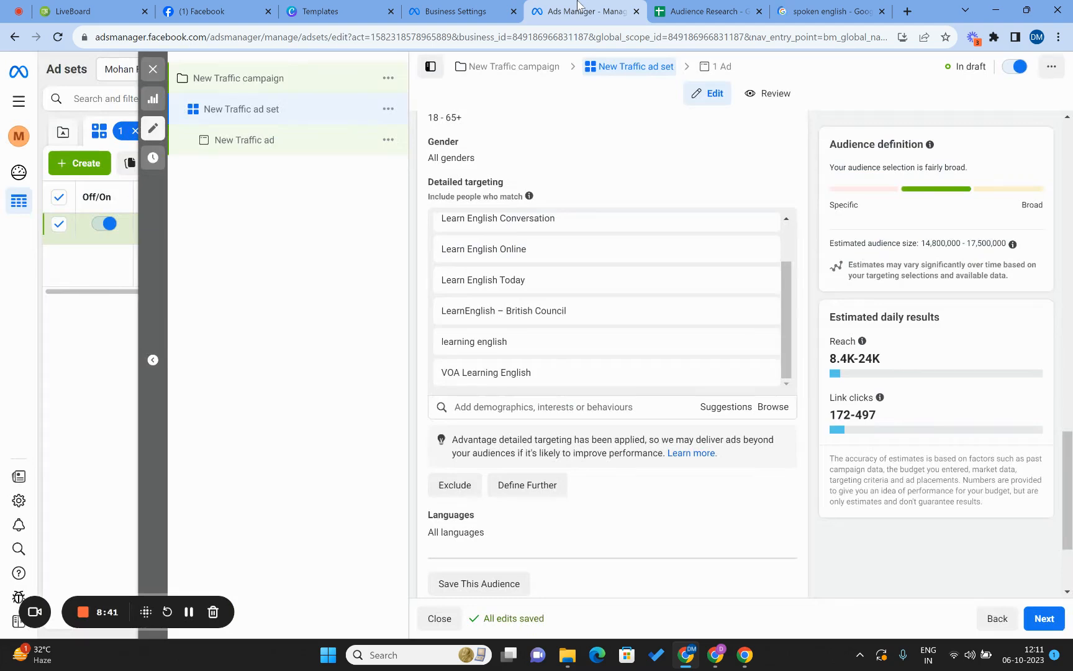
Step: Search the ad set's detailed targeting for the TalkEnglish brand, reducing the copied web address to "talk english", and clear the search
left_click(522, 405)
key("ctrl+v")
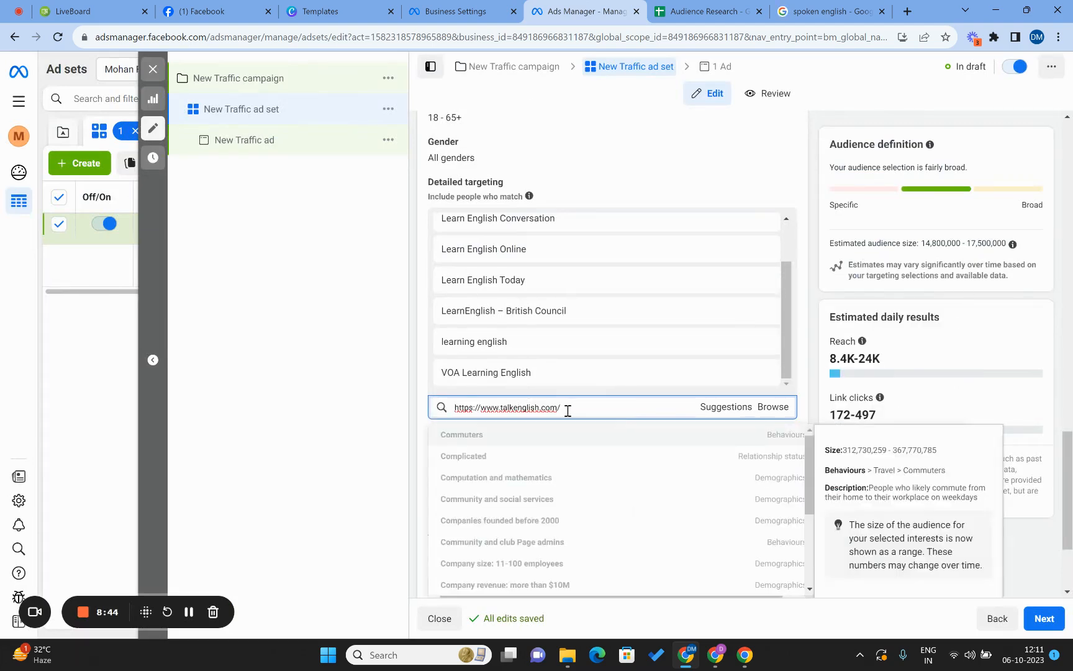
key("BackSpace")
key("BackSpace")
key("Left")
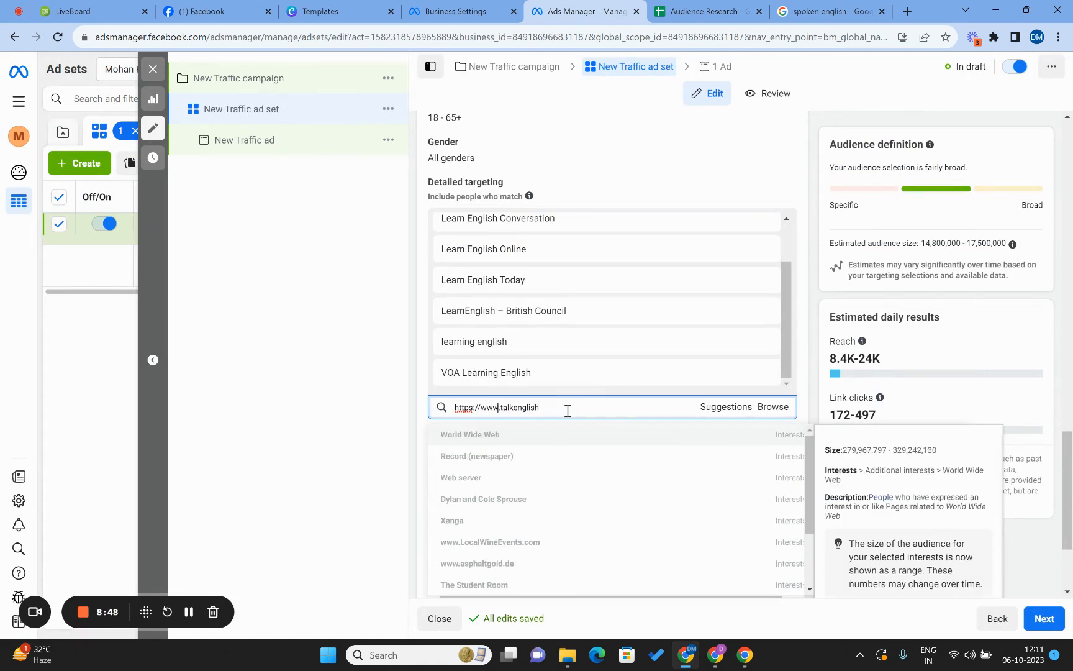
key("shift+Home")
key("BackSpace")
key("shift+Home")
key("Left")
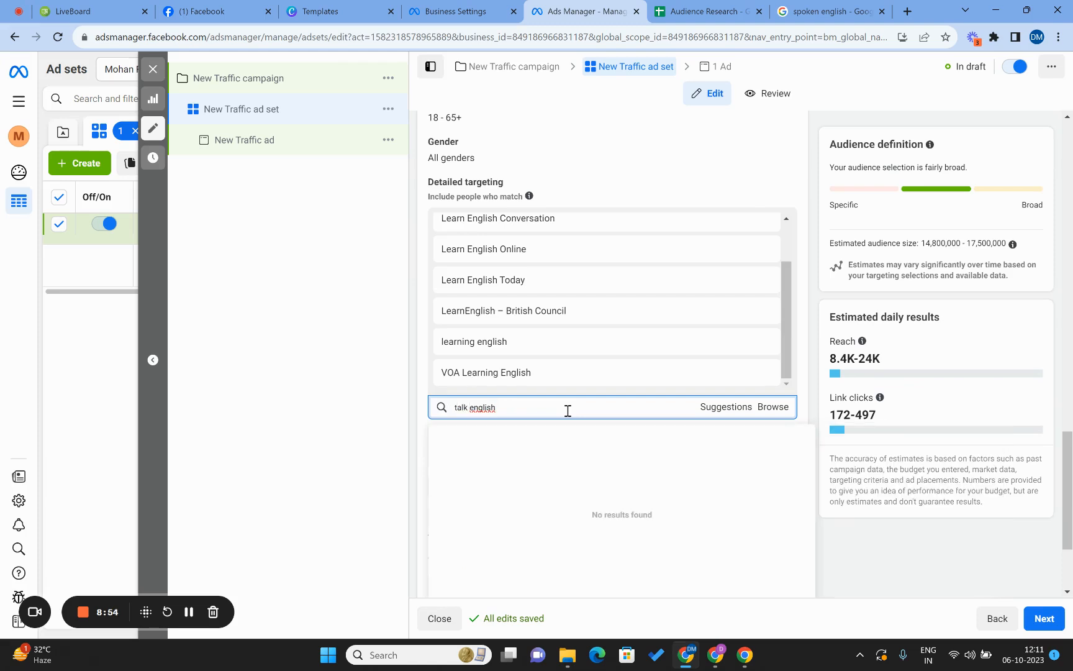
key("shift+Home")
key("BackSpace")
Step: Look through the Google results for another brand, search the detailed targeting for "AwalEnglish" and clear the search
left_click(888, 8)
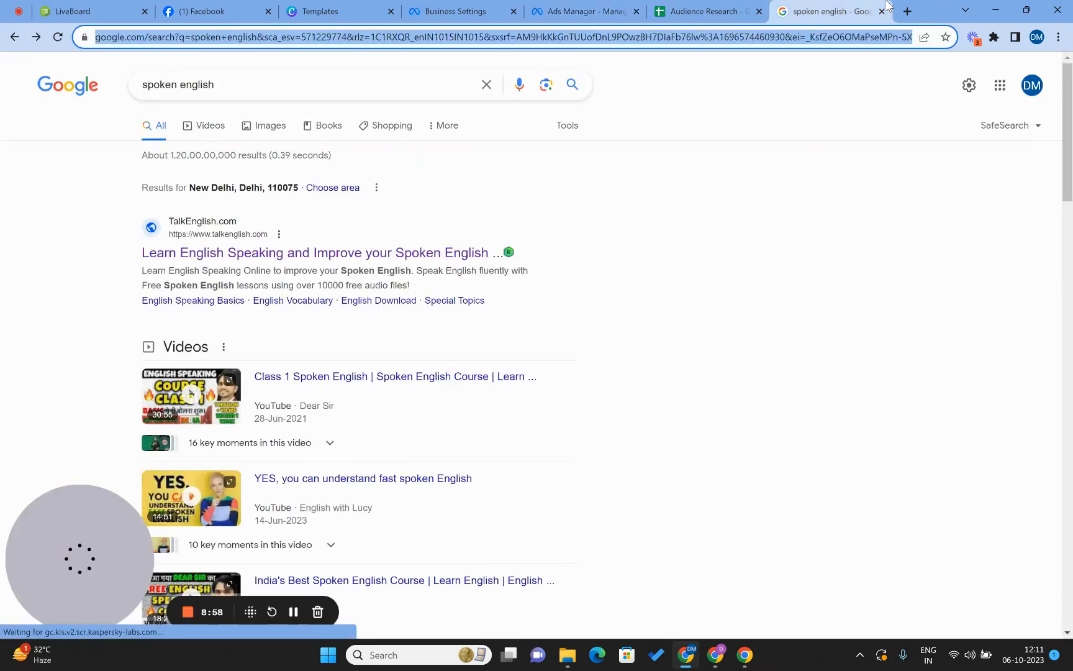
scroll(575, 347, "down", 8)
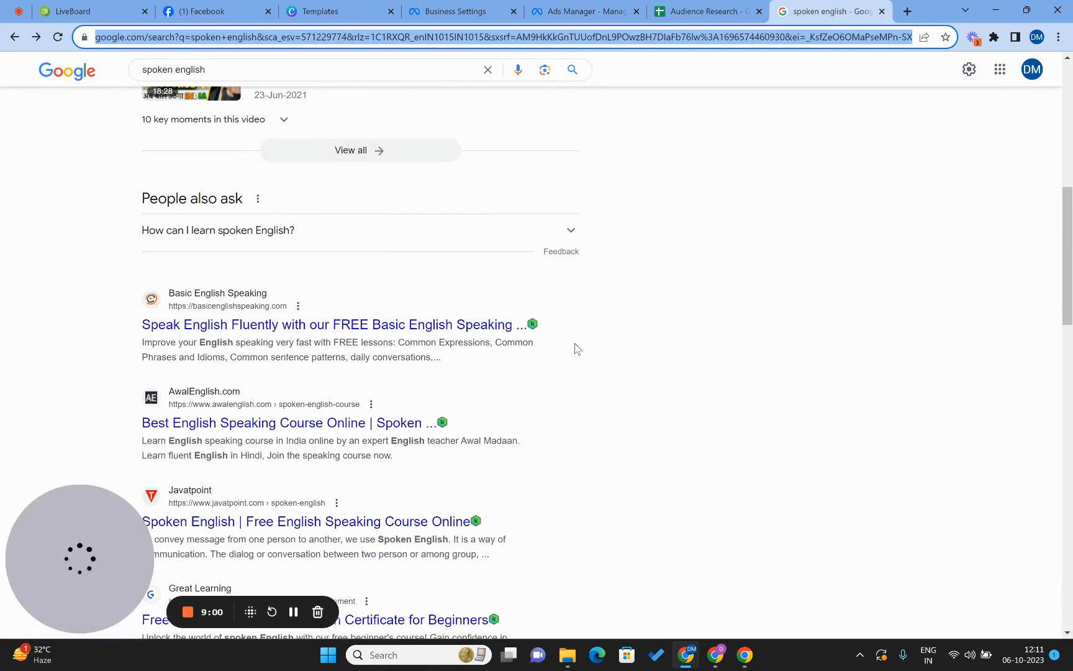
scroll(576, 348, "down", 1)
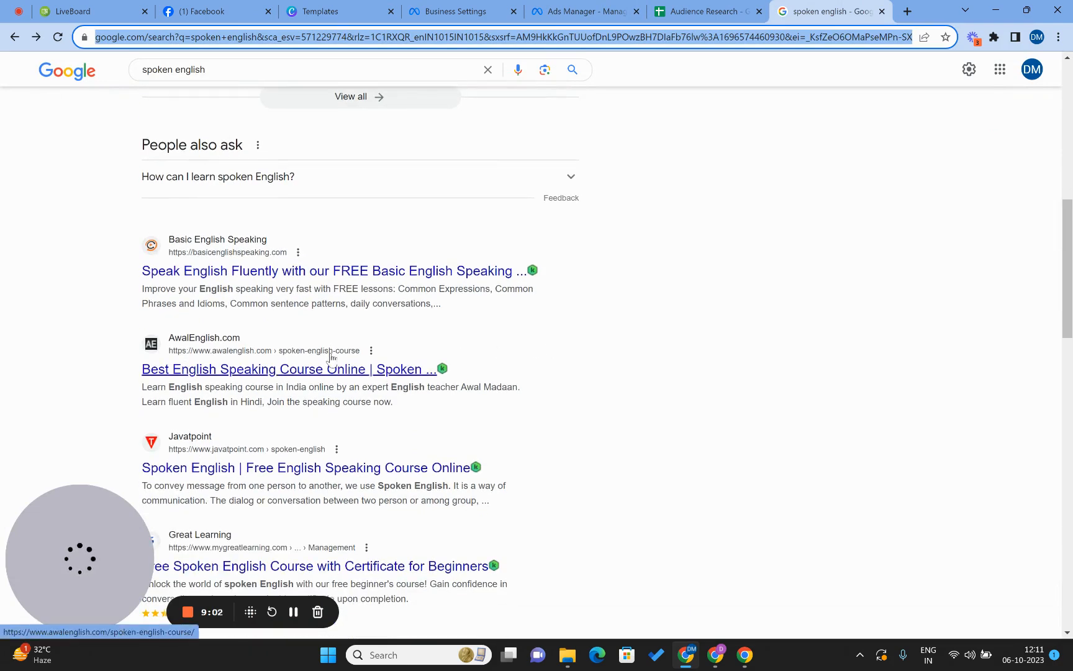
left_click(580, 11)
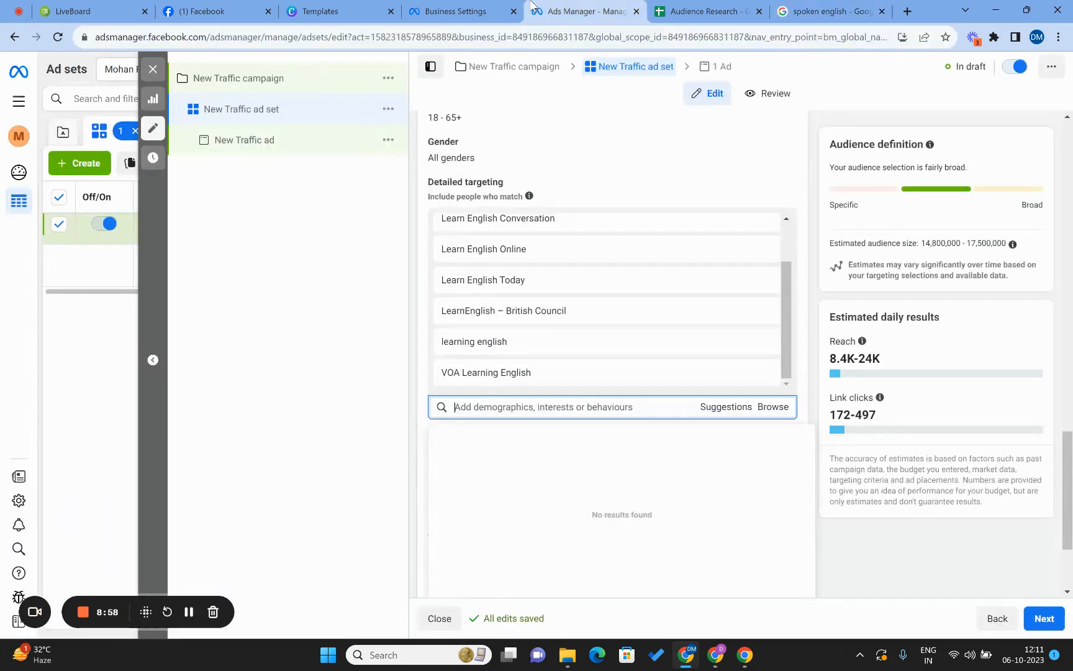
left_click(467, 408)
type("AwalEnglish")
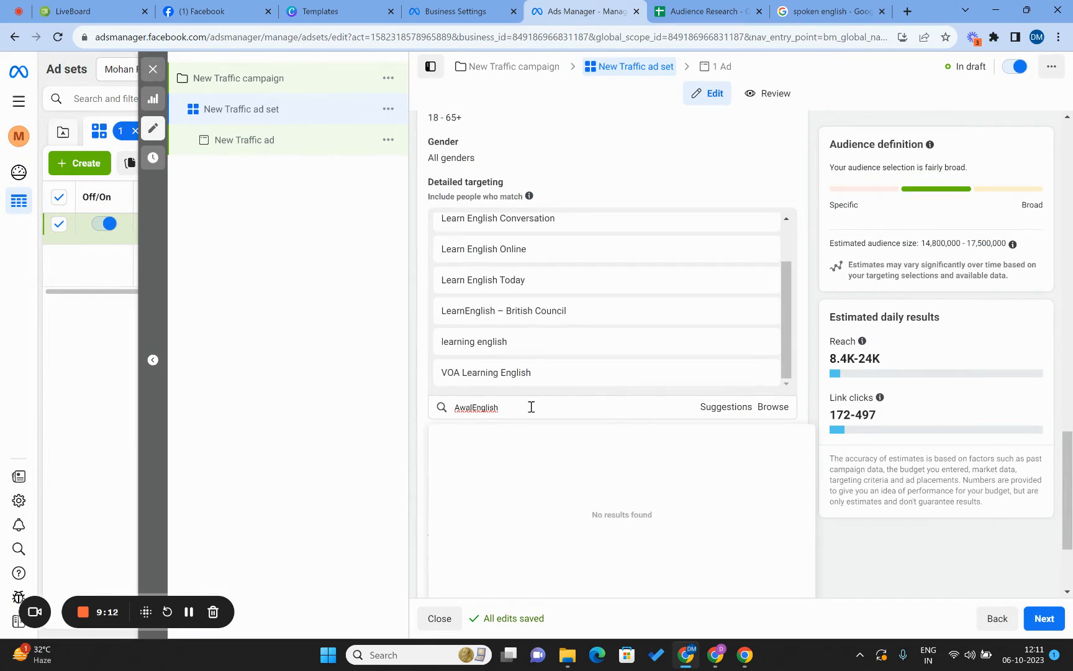
key("ctrl+a")
key("BackSpace")
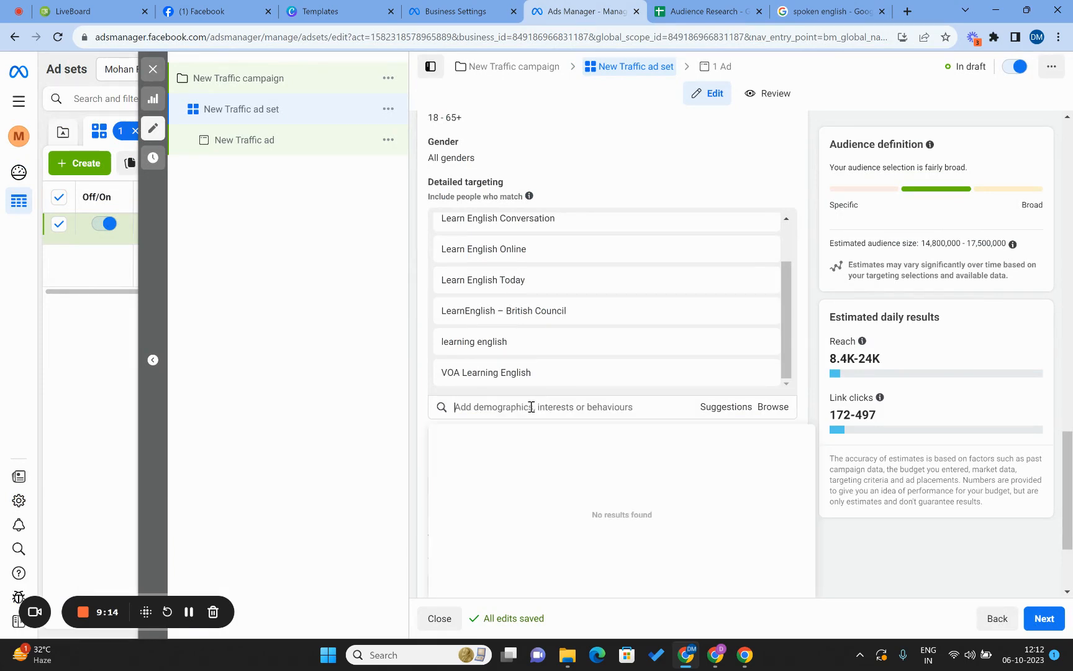
Step: Look further down the Google results for "spoken english" for more brands to check
left_click(857, 12)
scroll(587, 502, "down", 3)
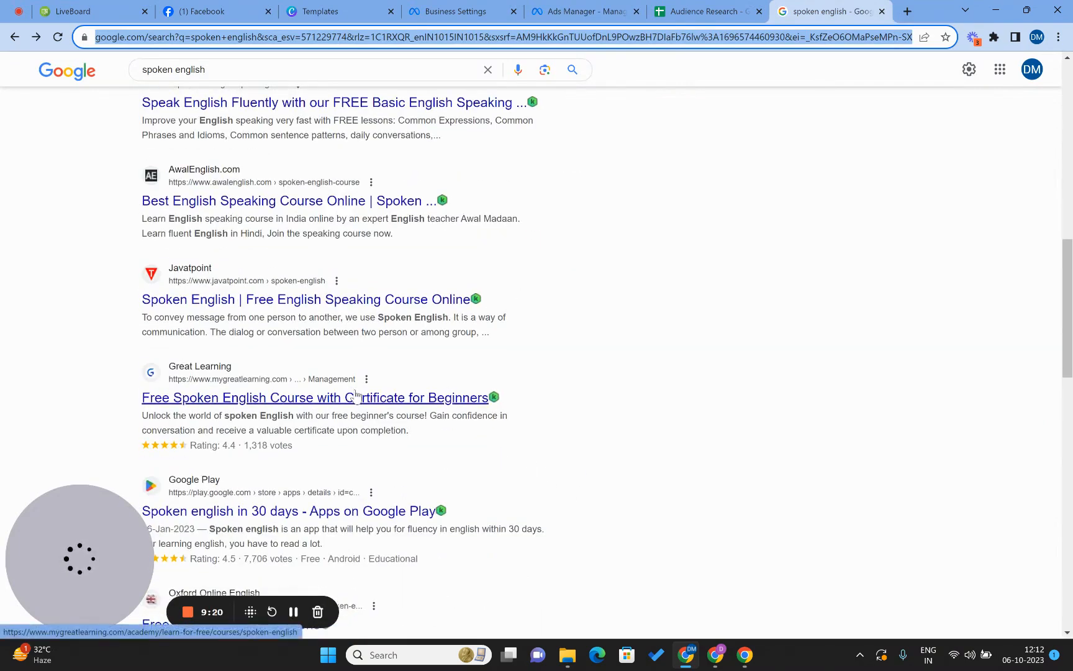
scroll(355, 397, "down", 1)
scroll(311, 351, "down", 2)
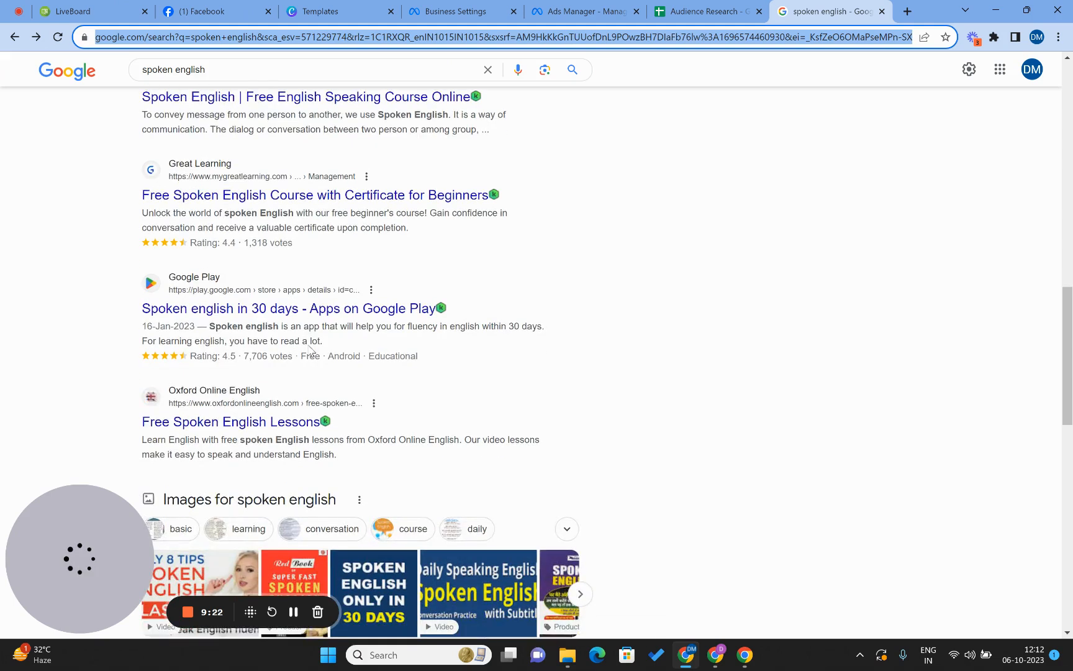
scroll(309, 349, "down", 1)
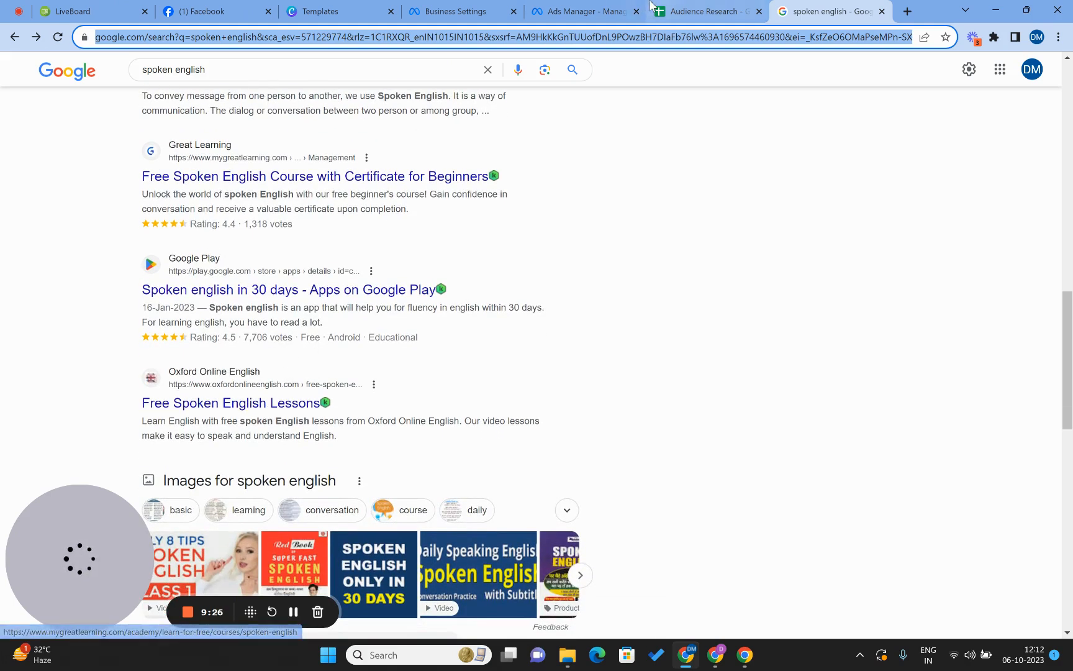
Step: Search the detailed targeting in Ads Manager for "oxford english" and add Oxford Online English to the existing interests
left_click(585, 8)
left_click(454, 411)
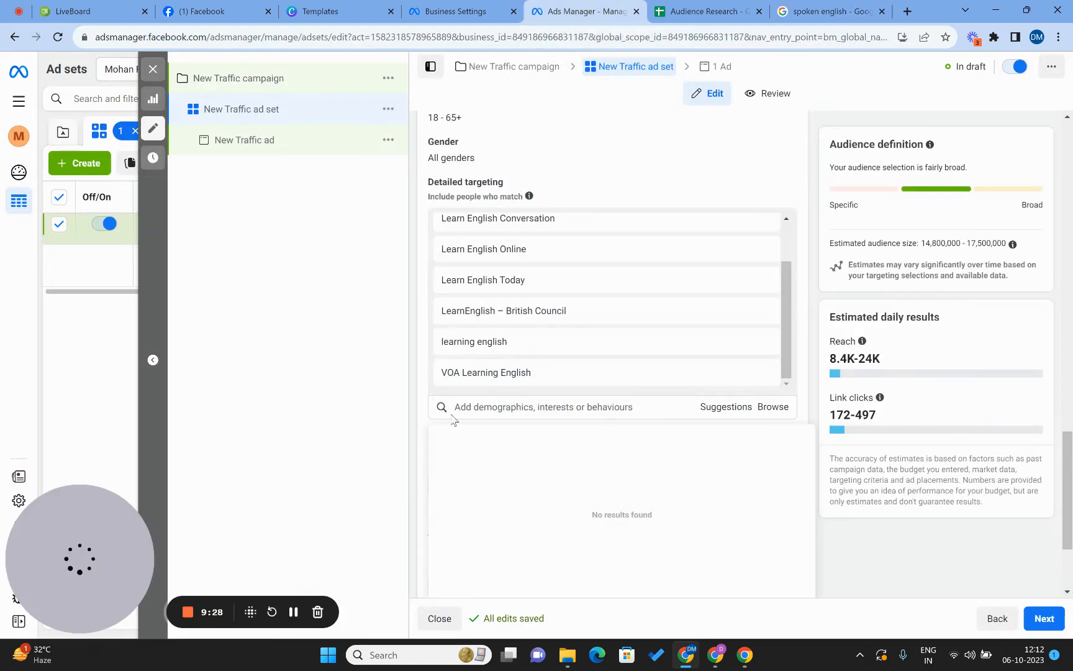
type("oxford english")
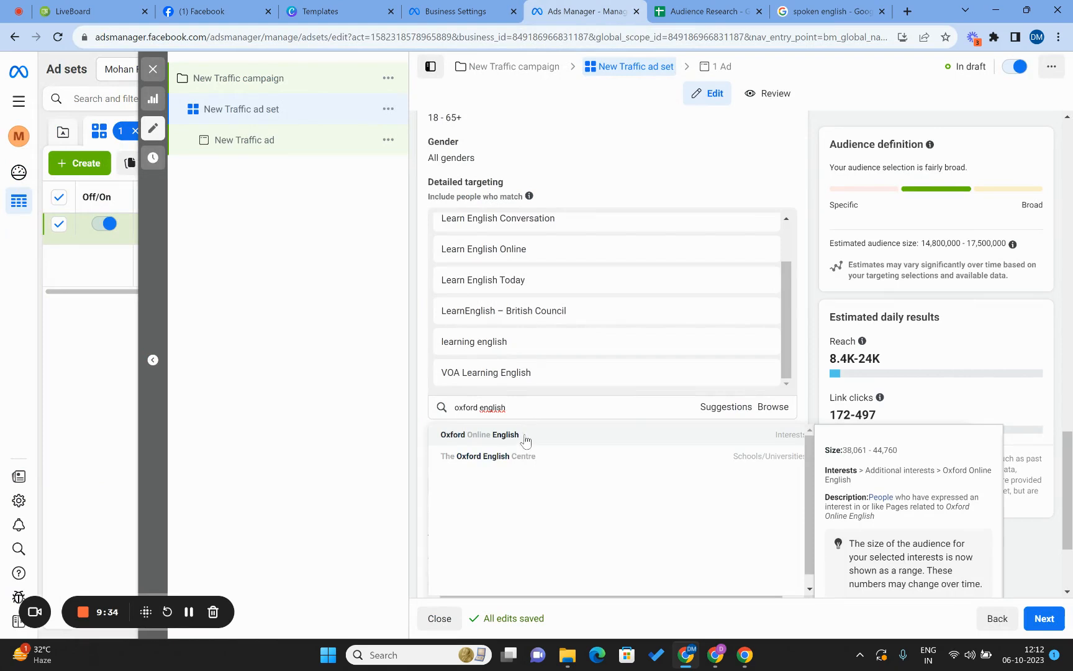
left_click(525, 440)
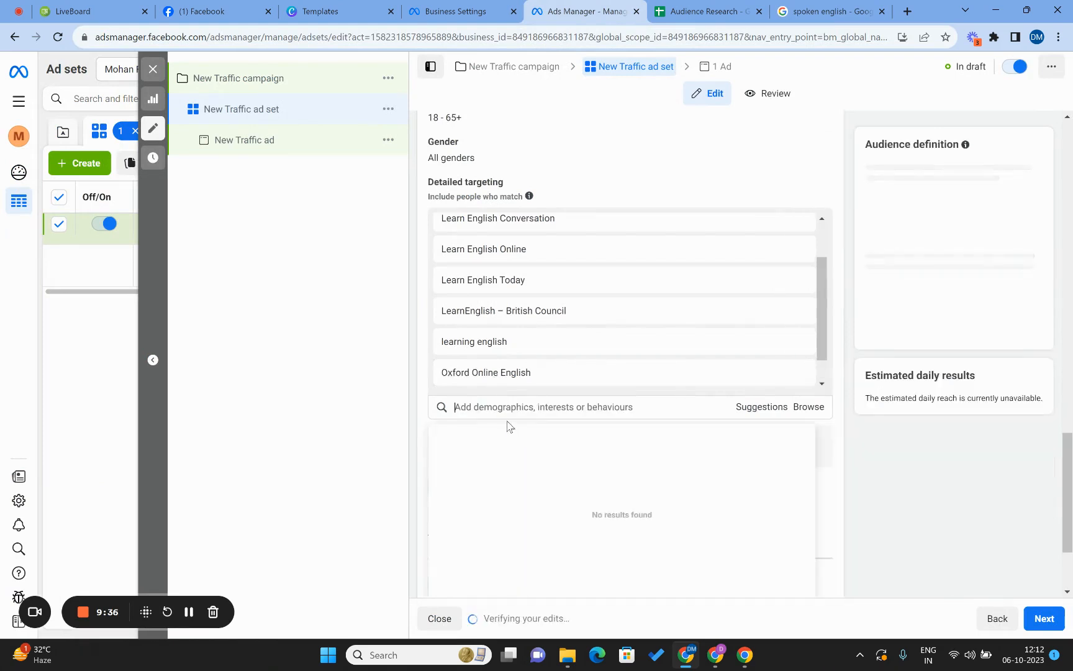
Step: View the targeting suggestions for the current set of interests and close the list
left_click(722, 410)
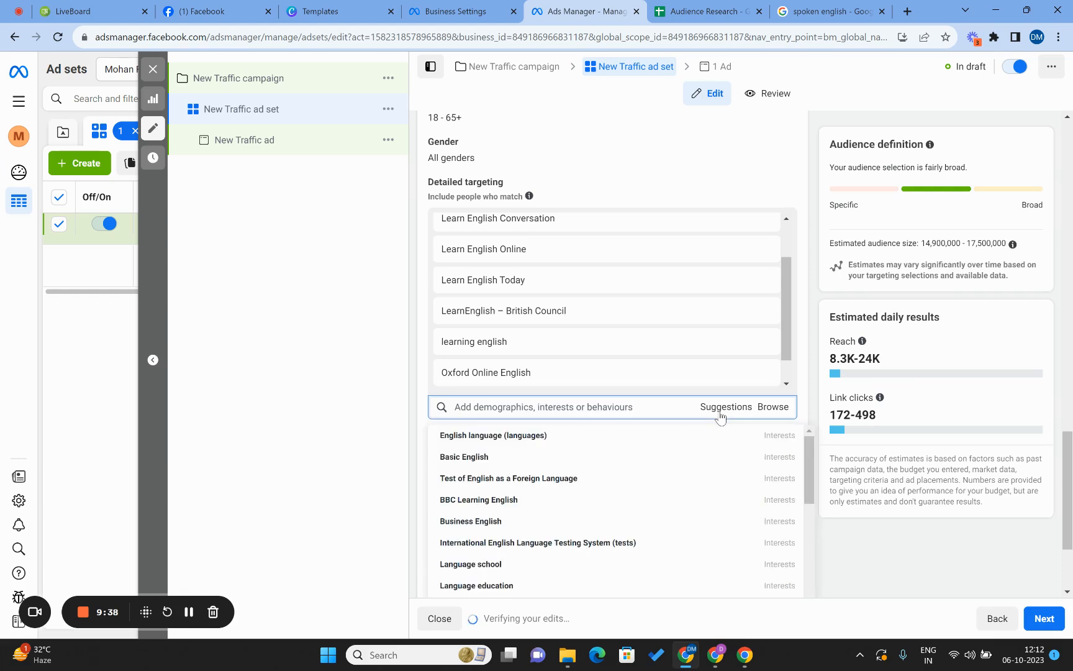
mouse_move(576, 449)
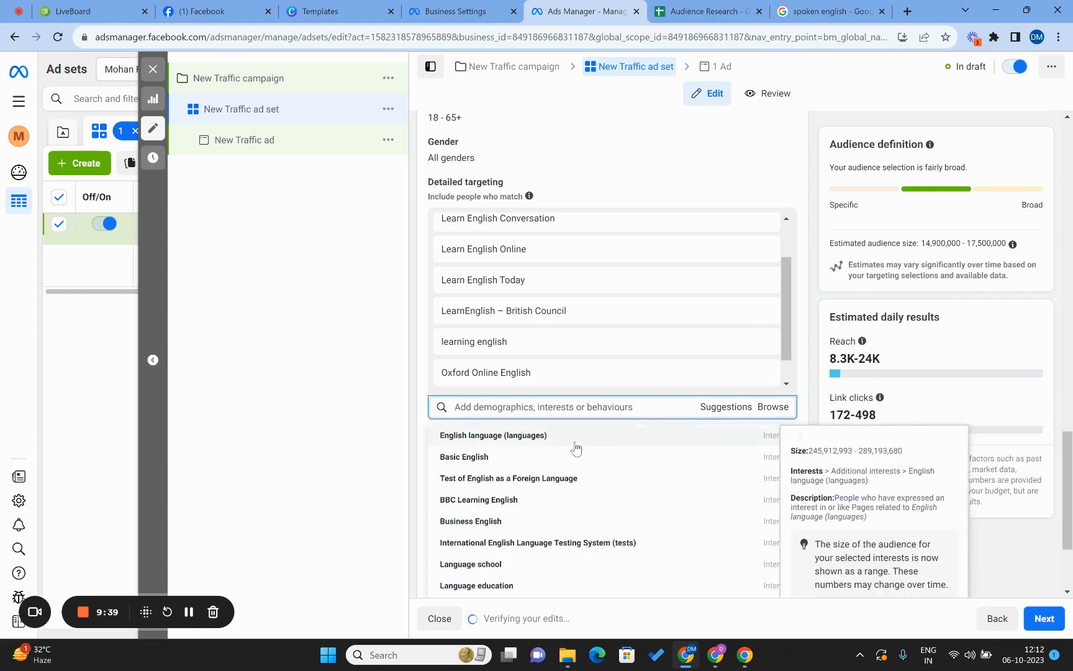
left_click(422, 382)
Step: Remove all selected interests from the ad set's detailed targeting, from Learn English through VOA Learning English
scroll(520, 370, "down", 1)
scroll(519, 369, "up", 2)
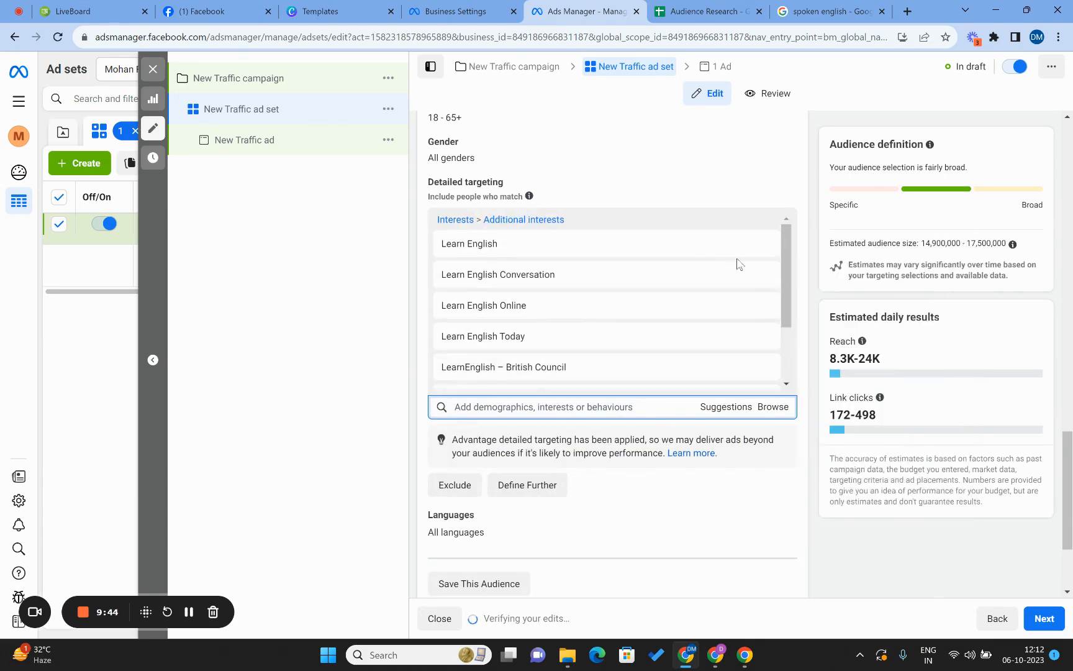
left_click(761, 245)
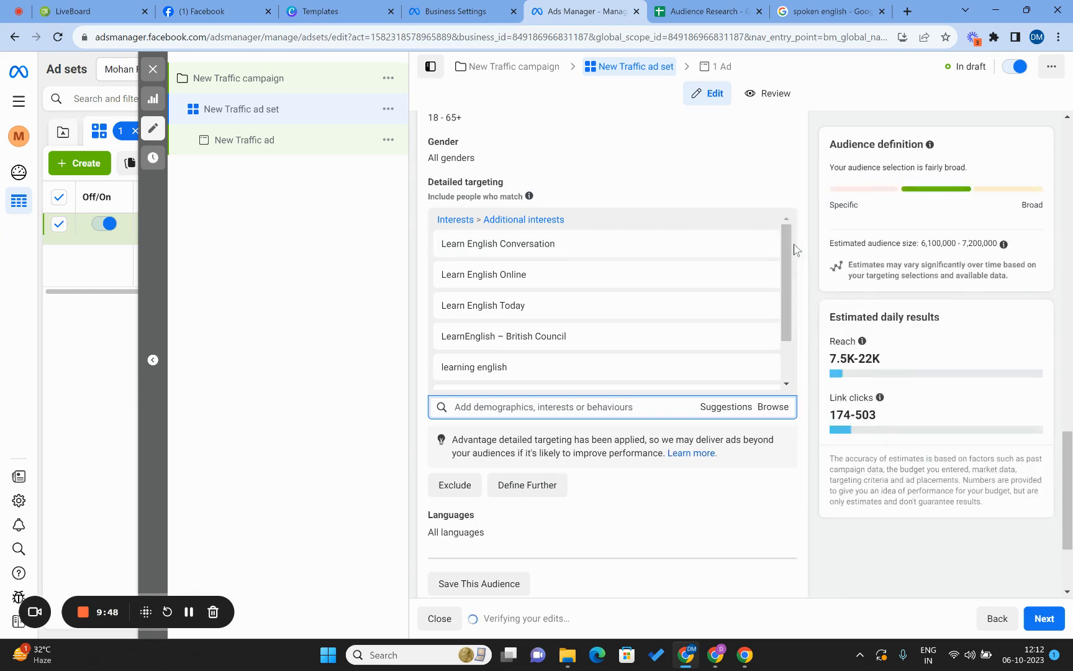
left_click(762, 245)
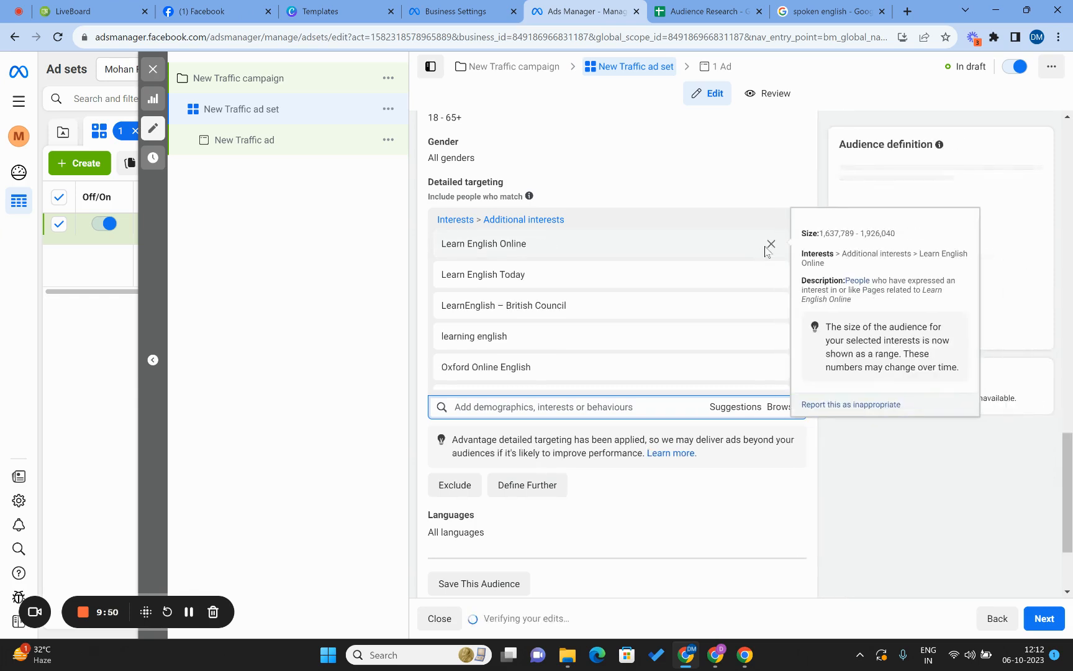
left_click(764, 245)
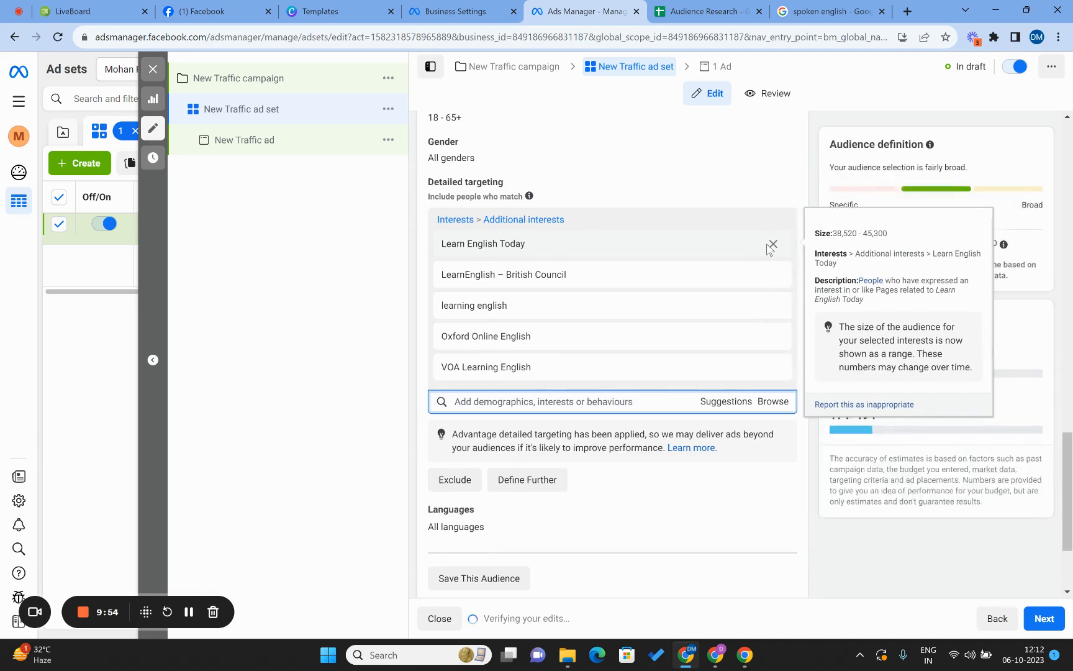
left_click(773, 222)
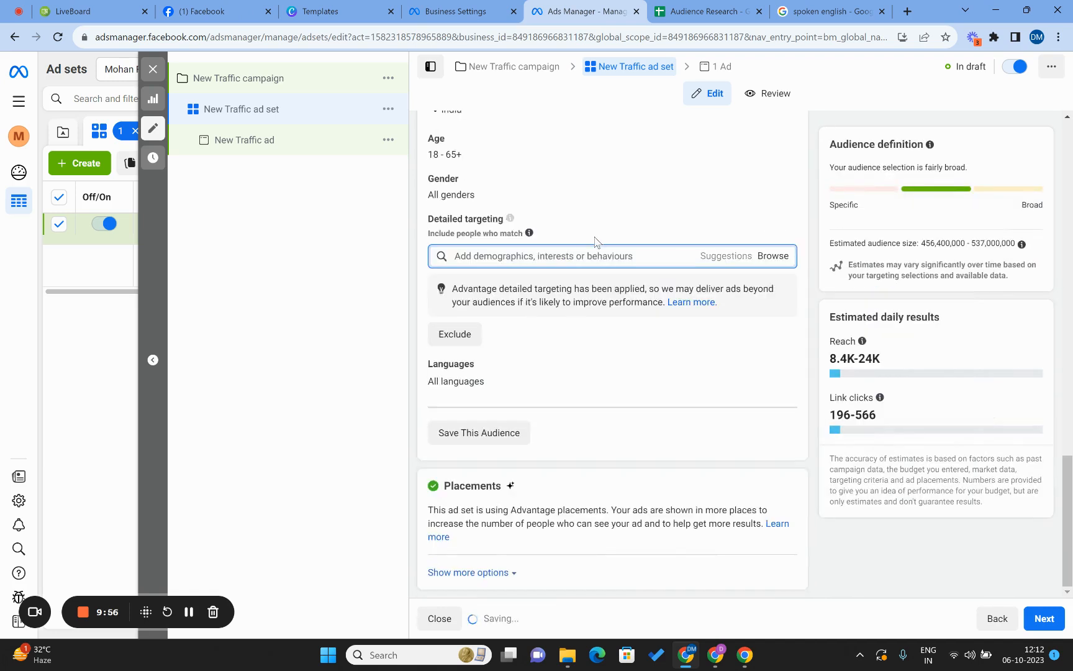
Step: Search for "oxford english" and add Oxford Online English as the only interest in the emptied detailed targeting
left_click(567, 256)
type("oxfor")
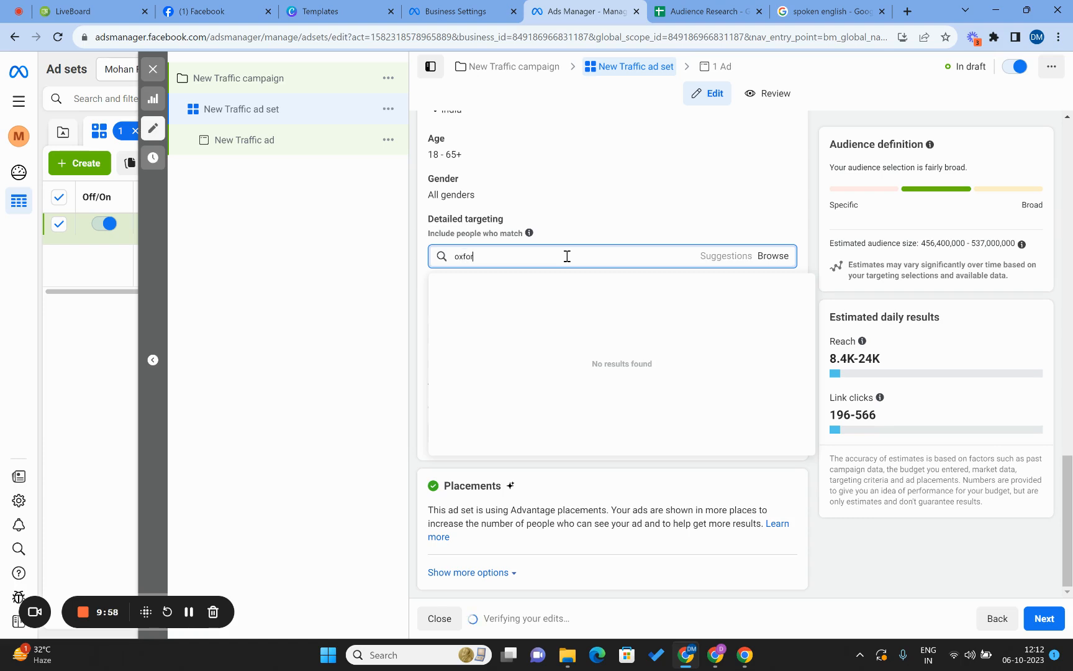
type("d english")
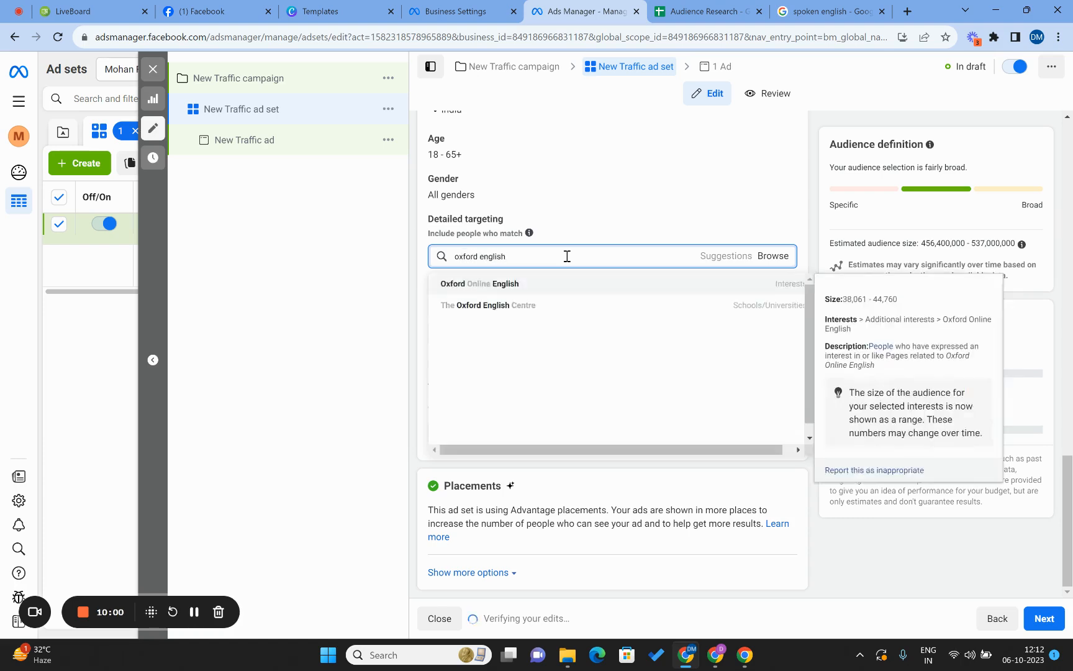
left_click(539, 285)
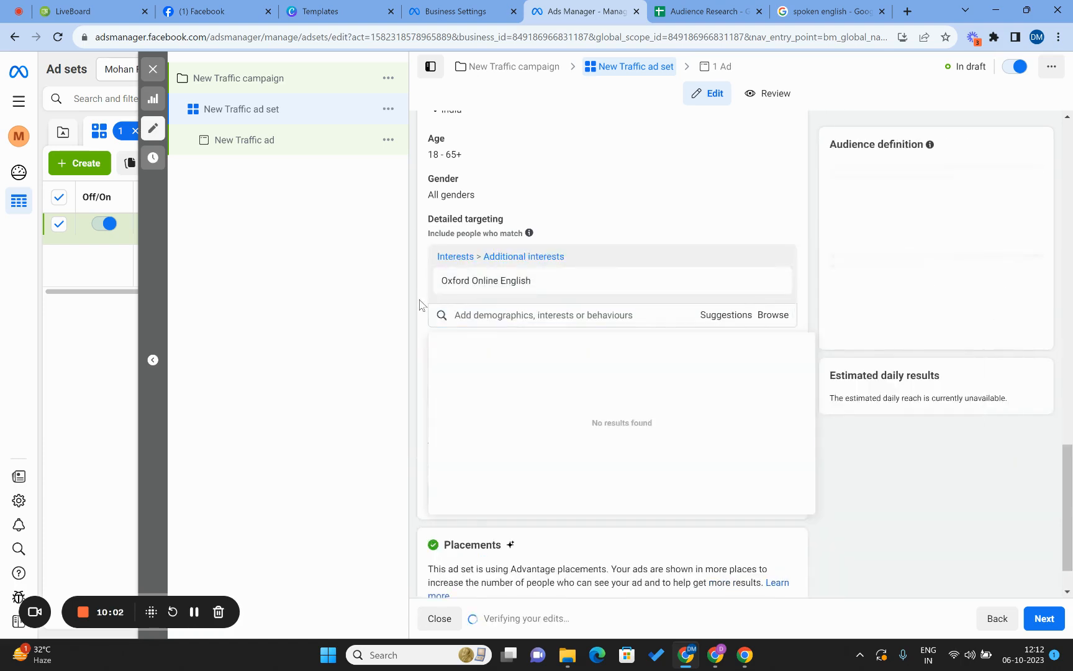
Step: Review the targeting suggestions based on Oxford Online English alone, close the list and return to the Google results
left_click(723, 285)
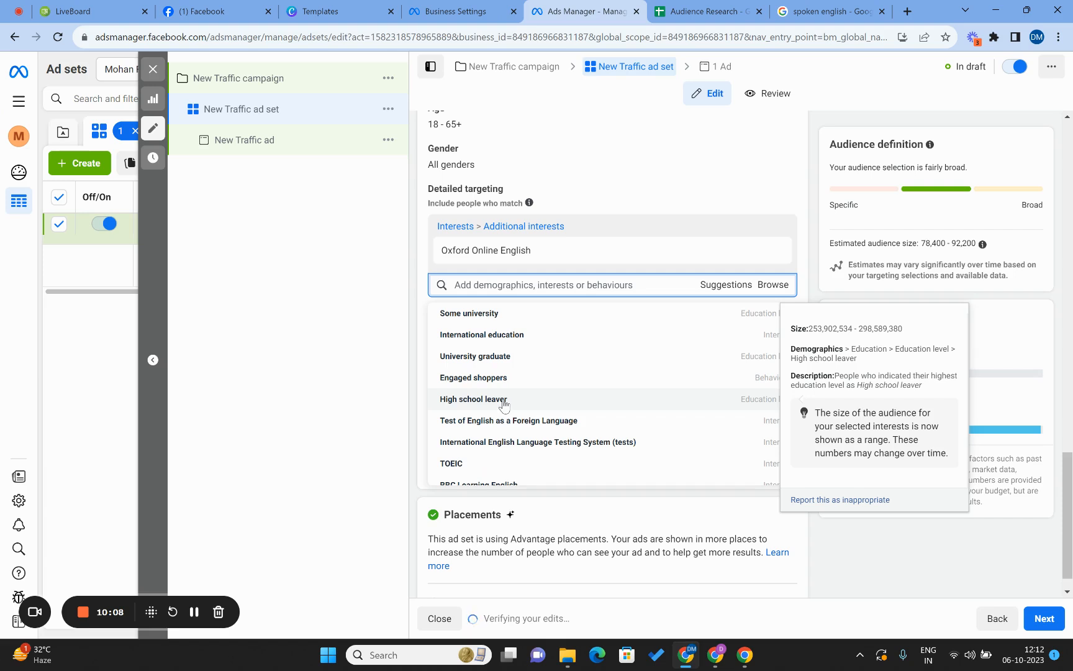
scroll(506, 407, "down", 1)
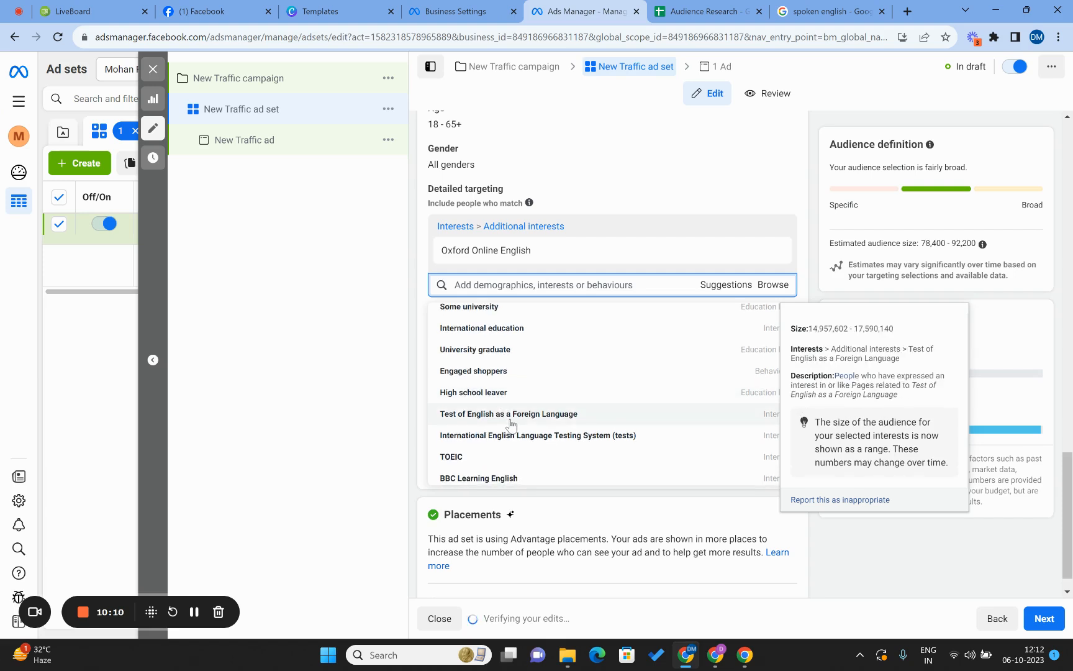
scroll(511, 423, "down", 1)
scroll(508, 431, "down", 3)
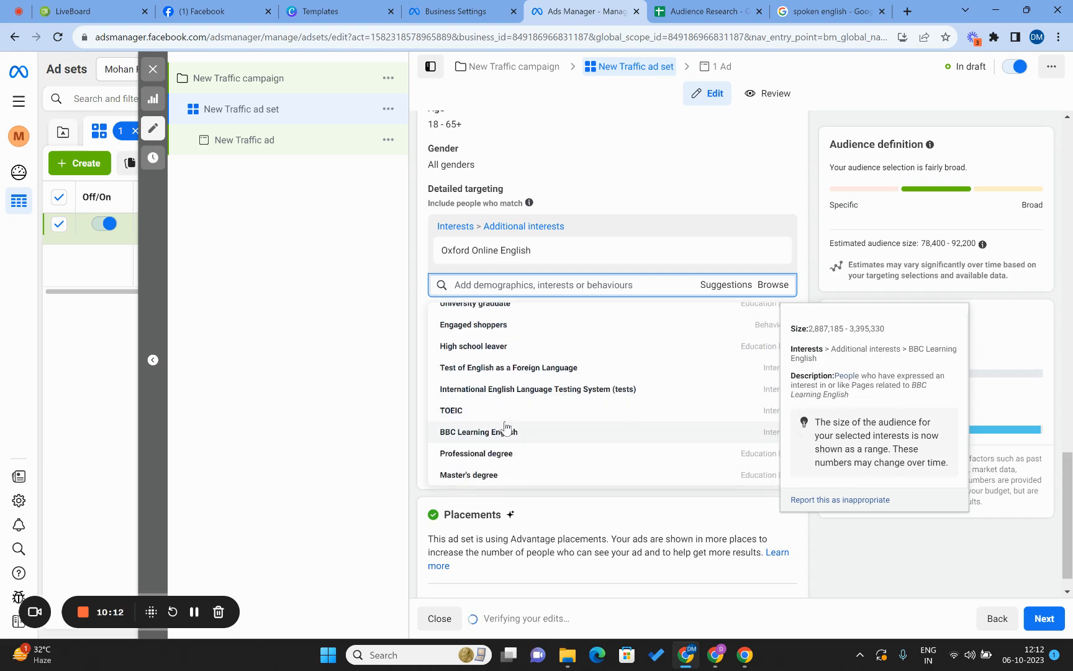
scroll(512, 448, "down", 1)
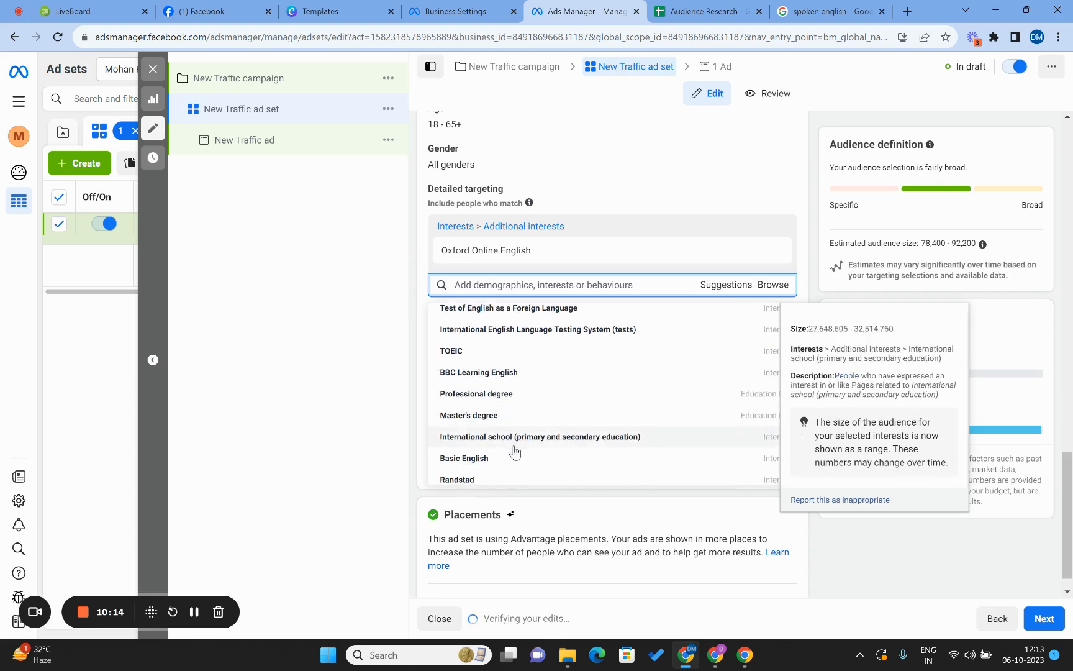
scroll(518, 463, "down", 1)
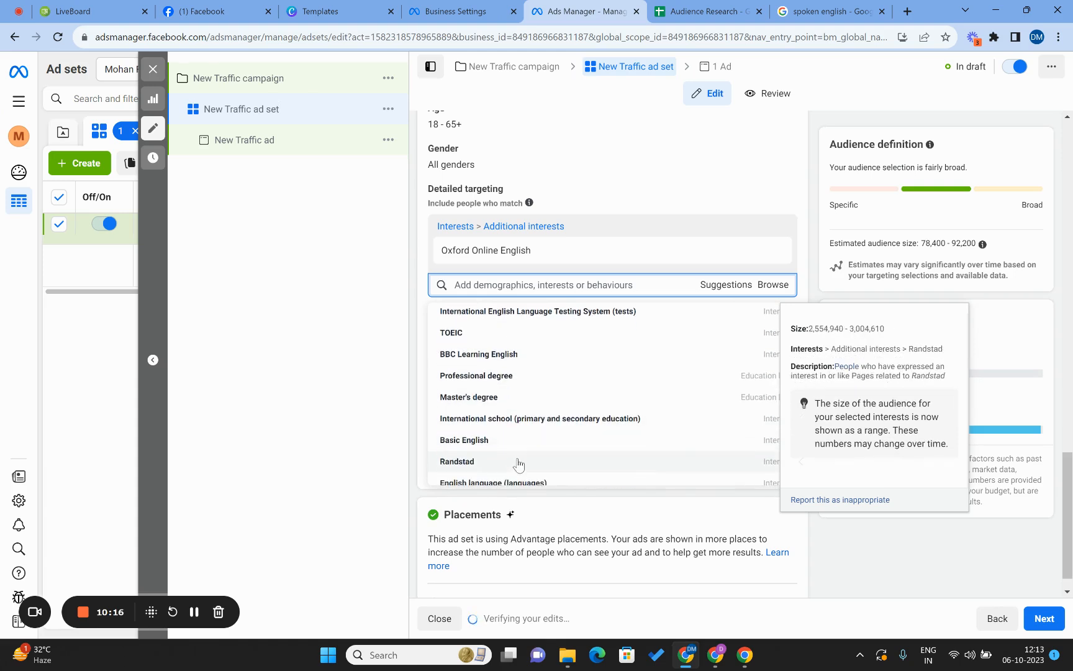
scroll(518, 461, "down", 1)
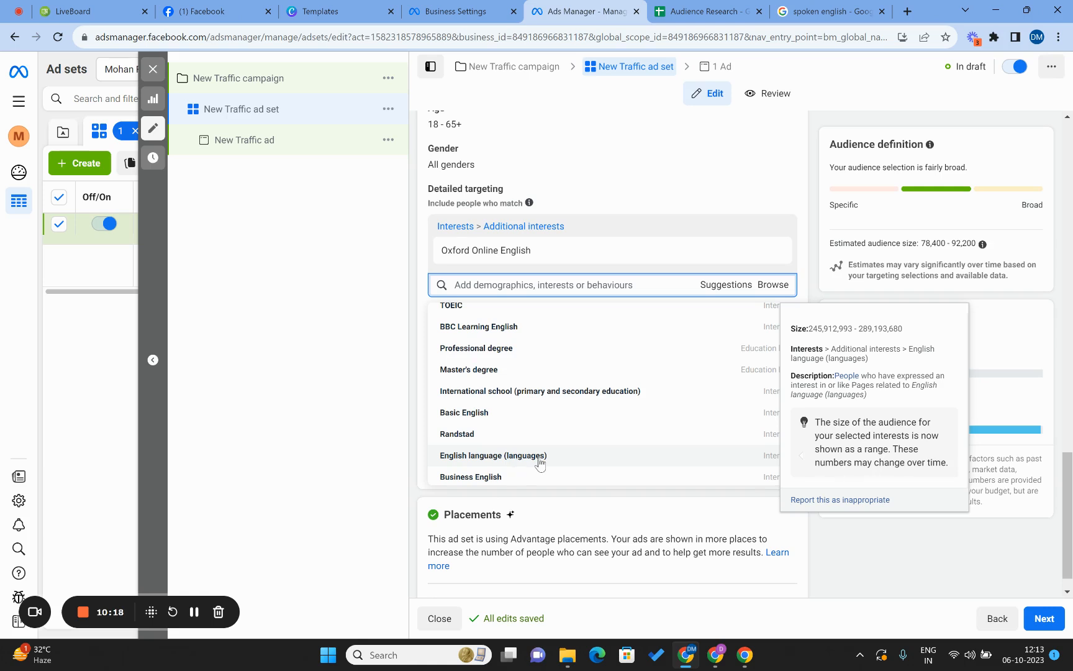
scroll(539, 462, "down", 2)
scroll(540, 462, "down", 2)
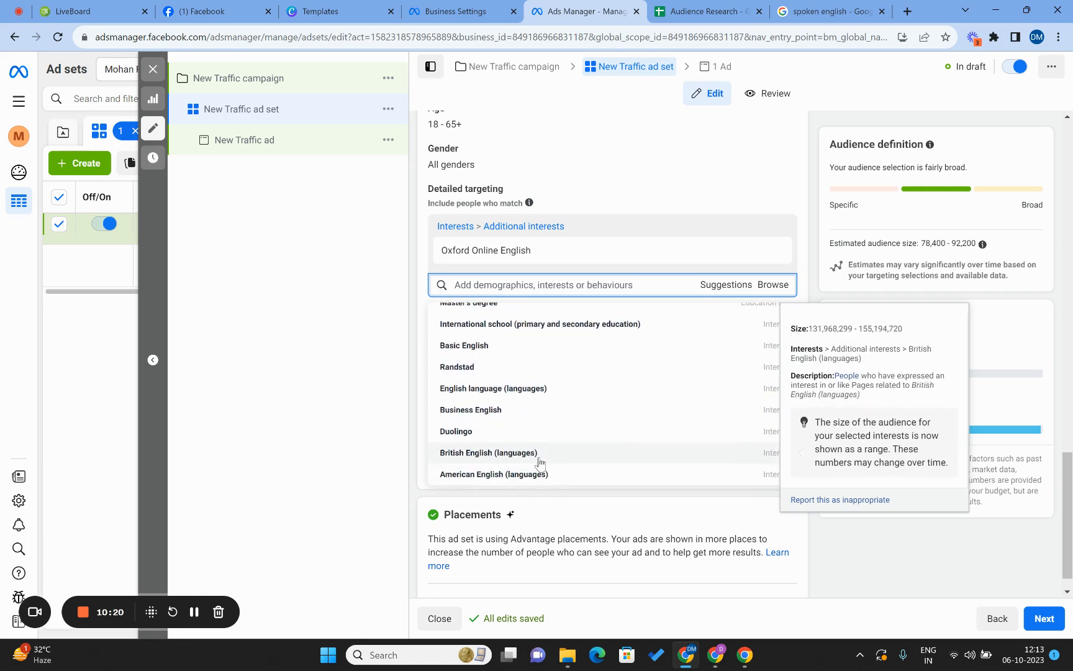
scroll(551, 476, "up", 4)
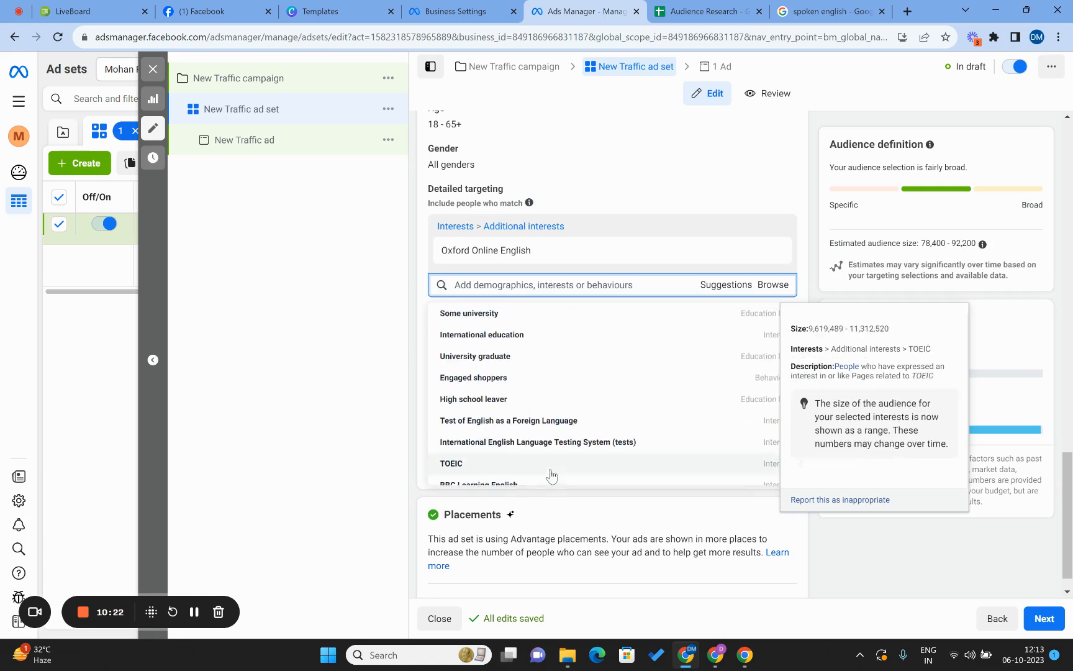
left_click(417, 298)
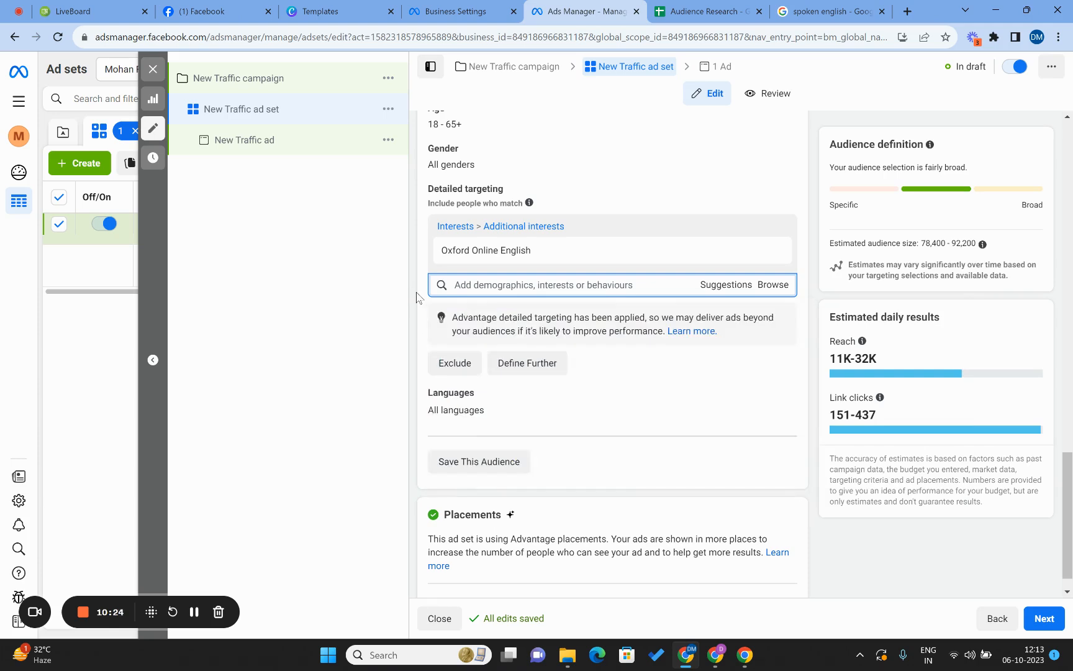
left_click(845, 8)
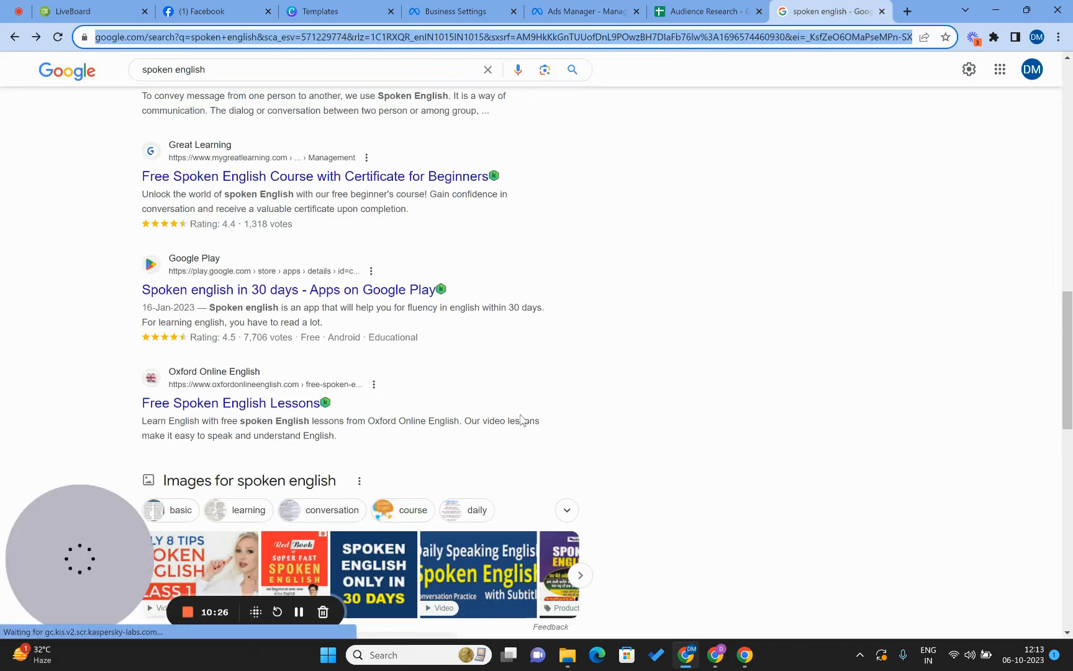
Step: Look through the Google results for more brands and add the British Council interest to the ad set's detailed targeting in Ads Manager
scroll(521, 416, "down", 3)
scroll(520, 414, "down", 10)
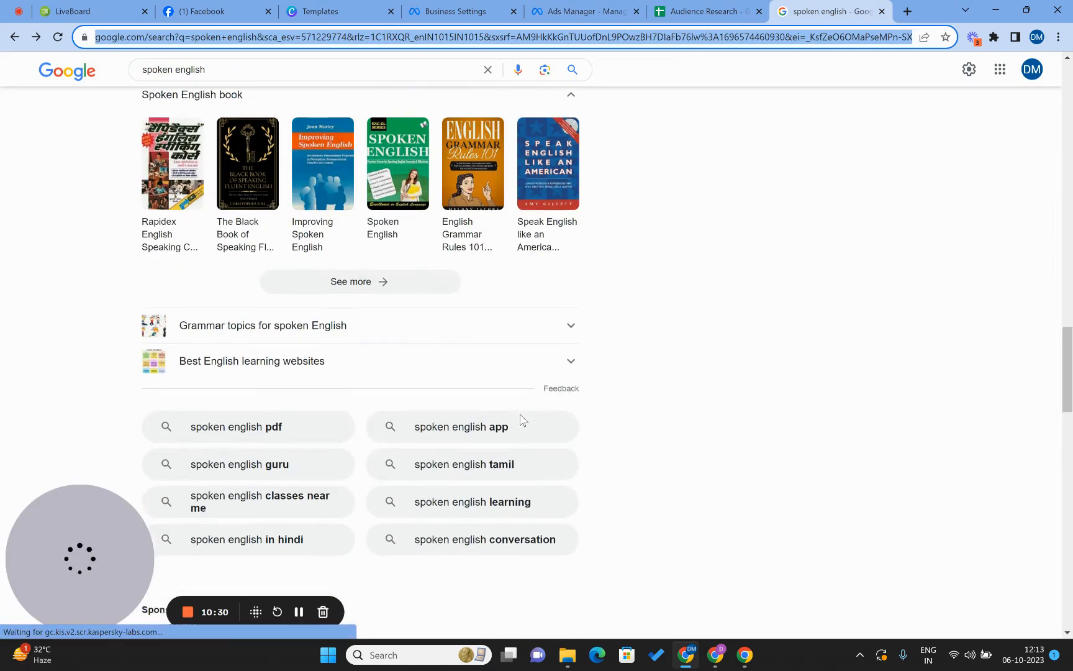
scroll(366, 516, "down", 5)
scroll(367, 521, "down", 5)
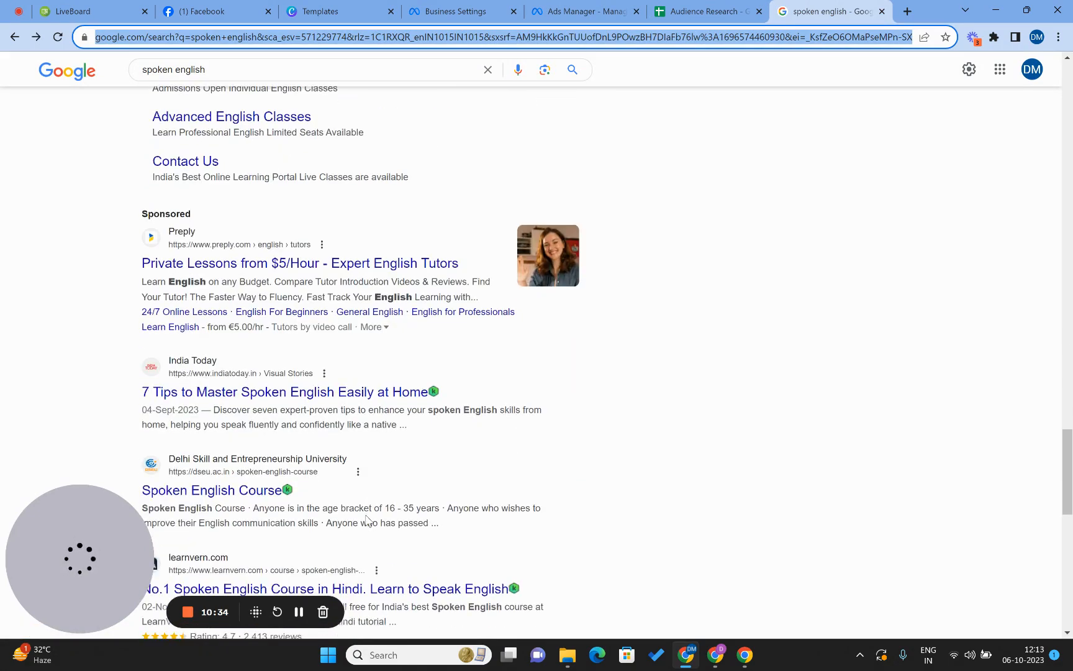
scroll(367, 520, "down", 3)
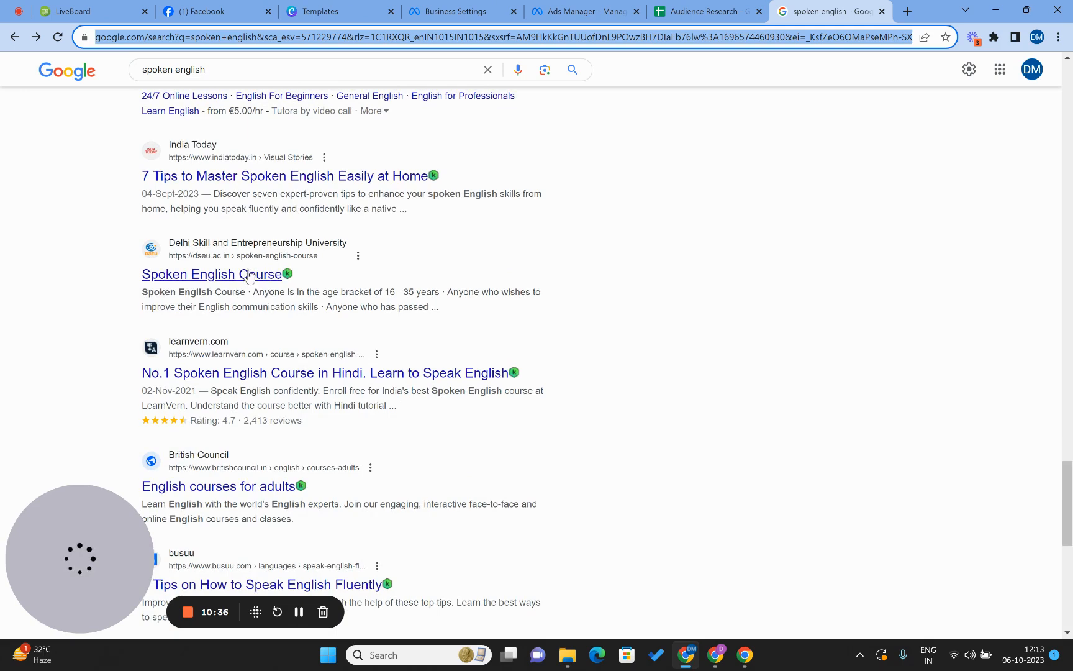
scroll(467, 334, "down", 2)
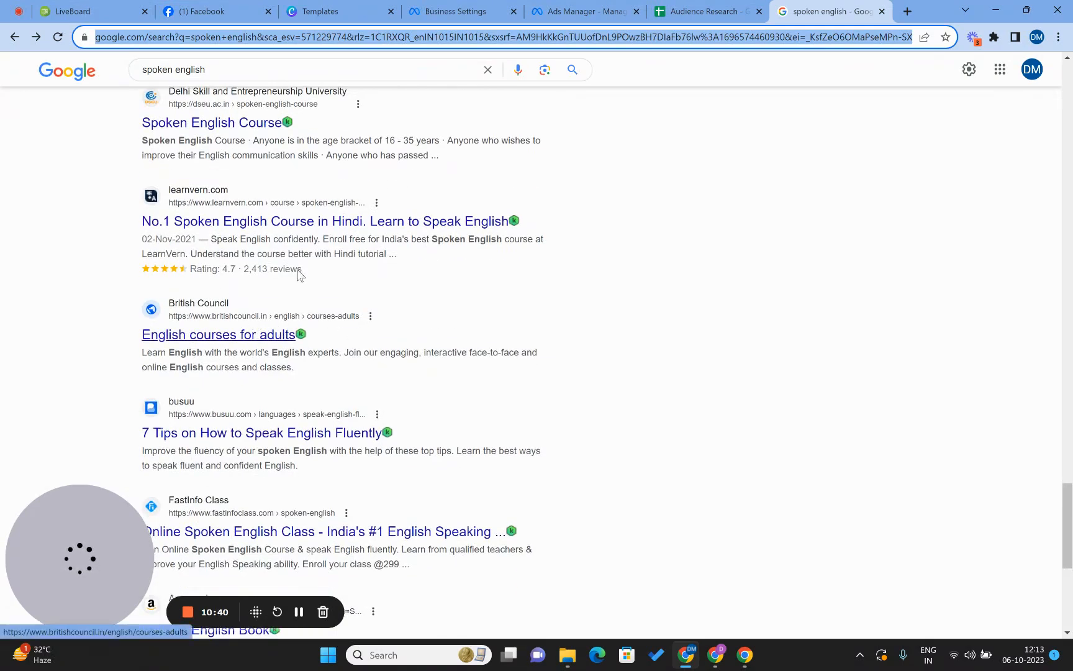
left_click(581, 11)
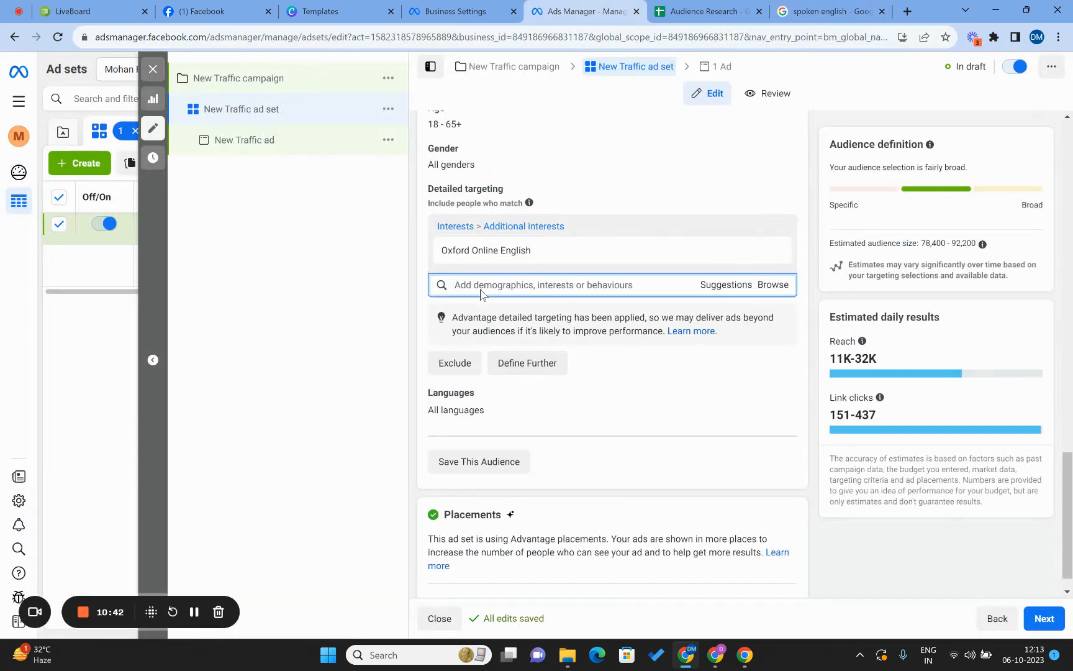
type("british")
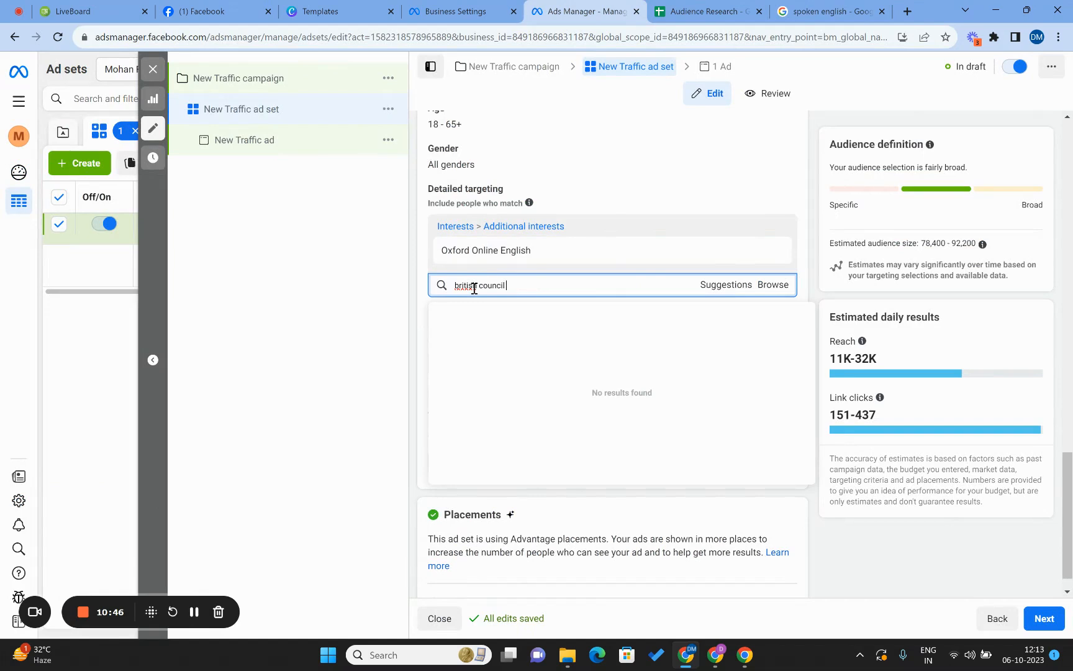
type(" council")
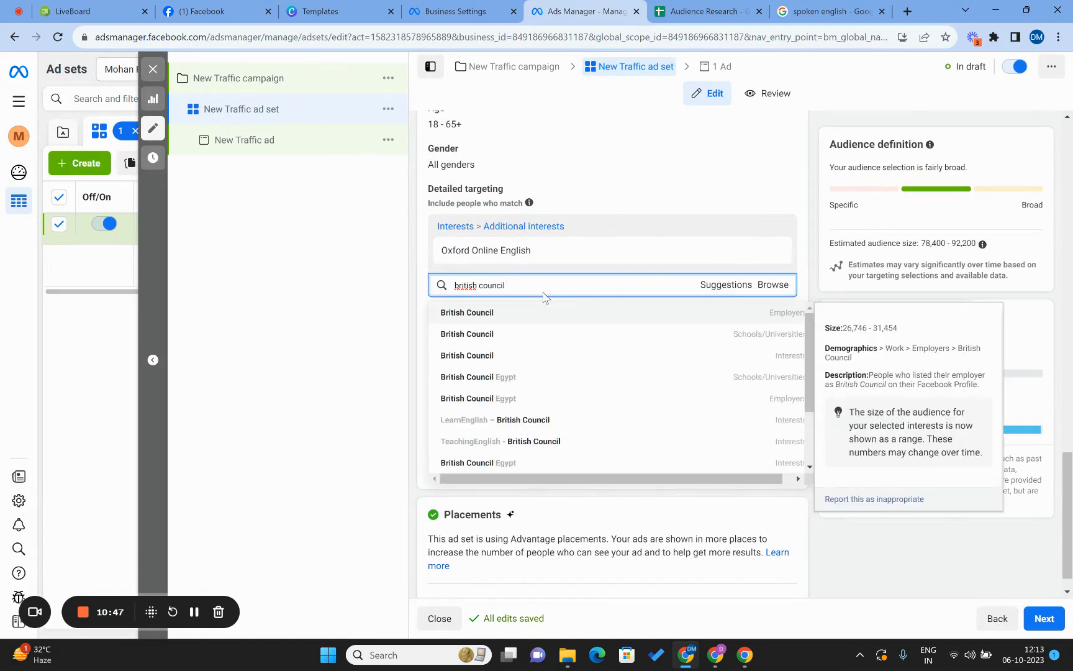
left_click(517, 359)
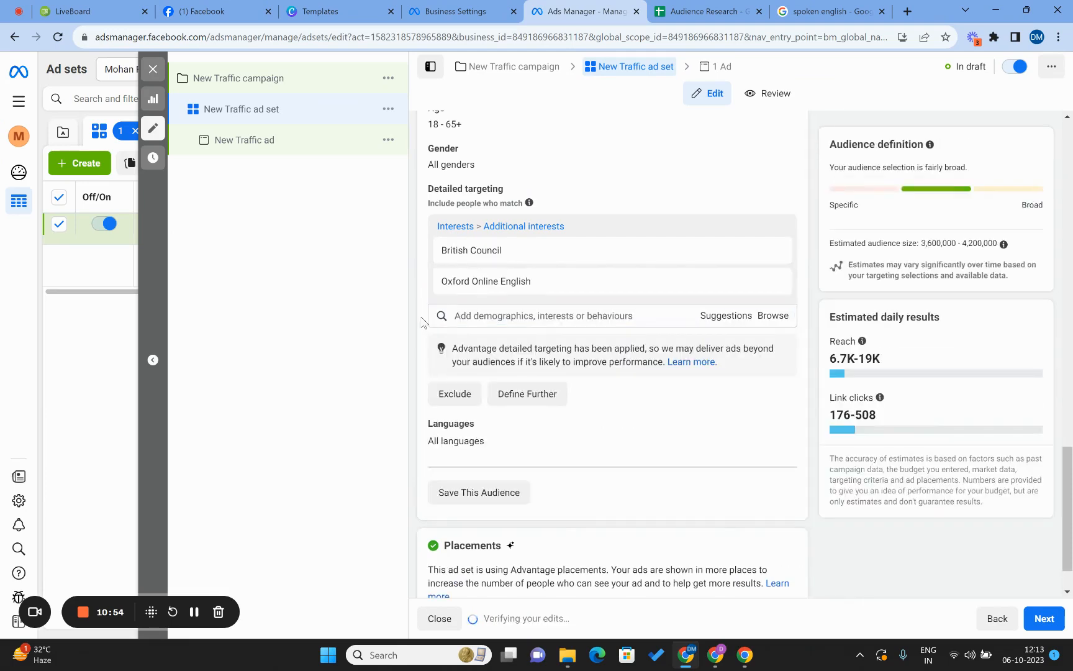
Step: Copy the British Council and Oxford Online English interests into the Brands column of the Audience Research sheet, starting at C5
left_click_drag(543, 298, 445, 253)
key("ctrl+c")
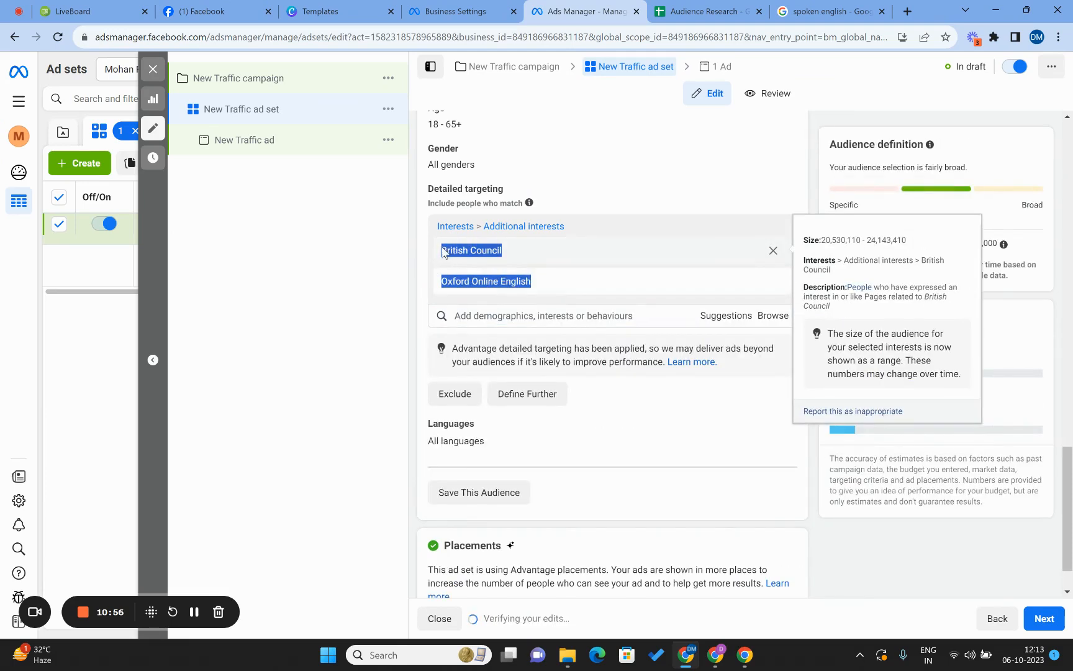
left_click(708, 12)
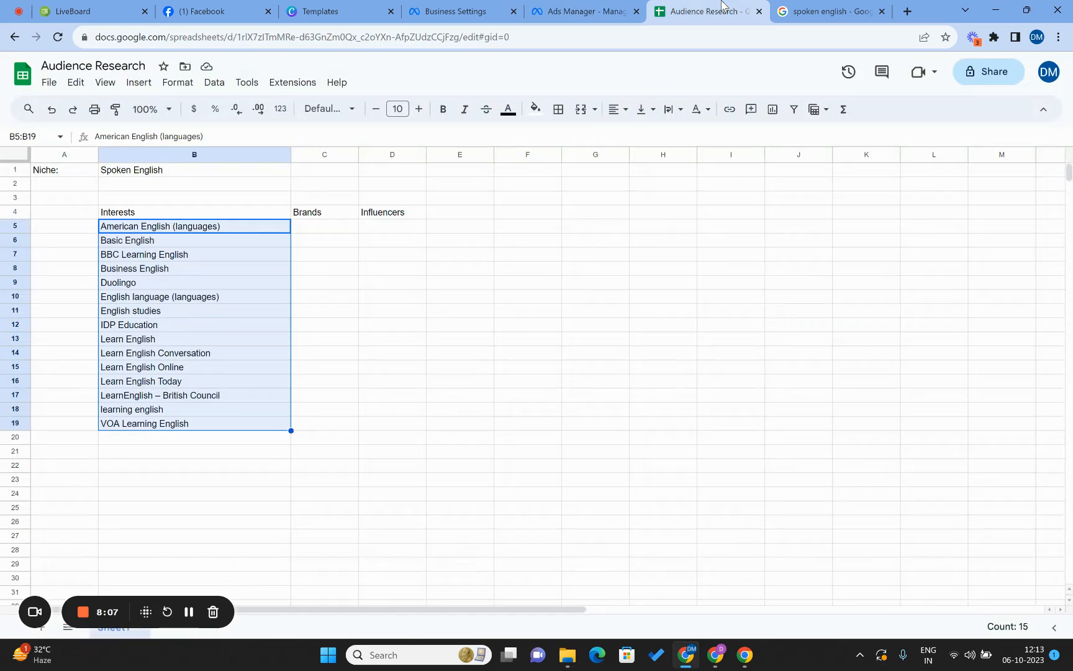
left_click(326, 231)
key("ctrl+v")
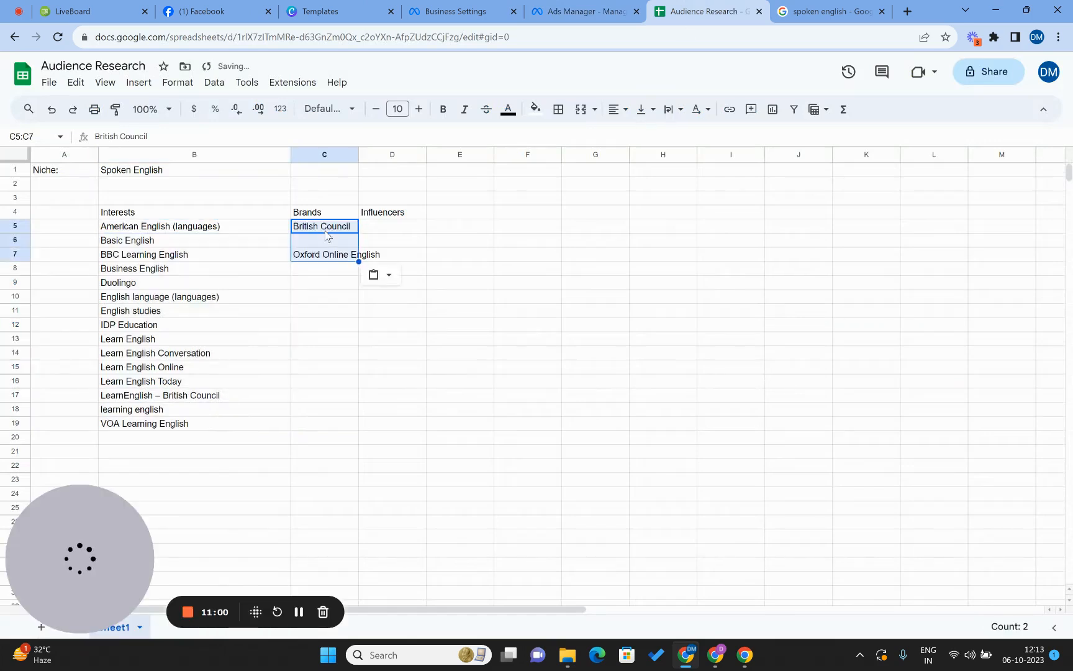
Step: Move Oxford Online English up to C6, directly below British Council, and go to the last entry of the Interests list
key("ctrl+x")
left_click(327, 239)
key("ctrl+v")
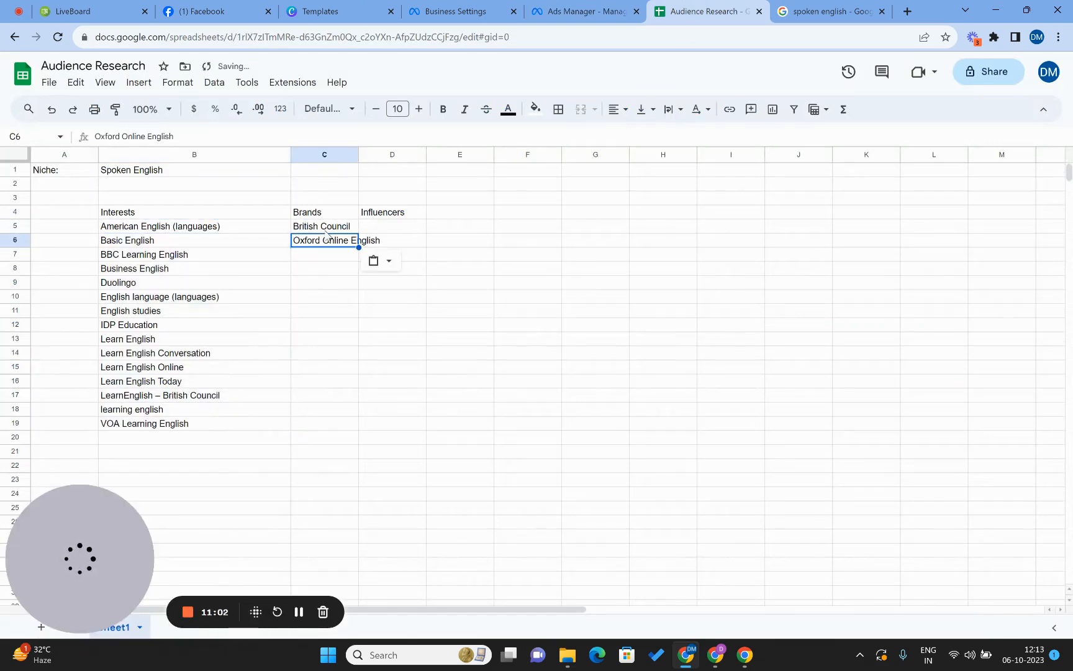
key("Up")
key("Left")
key("ctrl+Down")
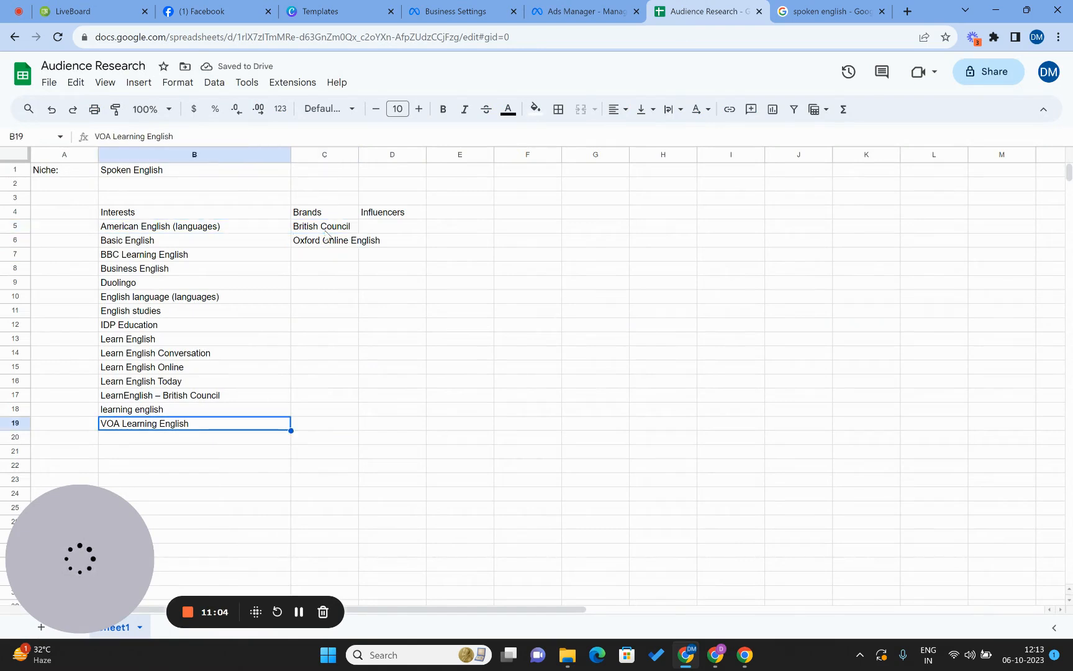
Step: Return to the Google results and search for "spoken english influencers"
left_click(573, 5)
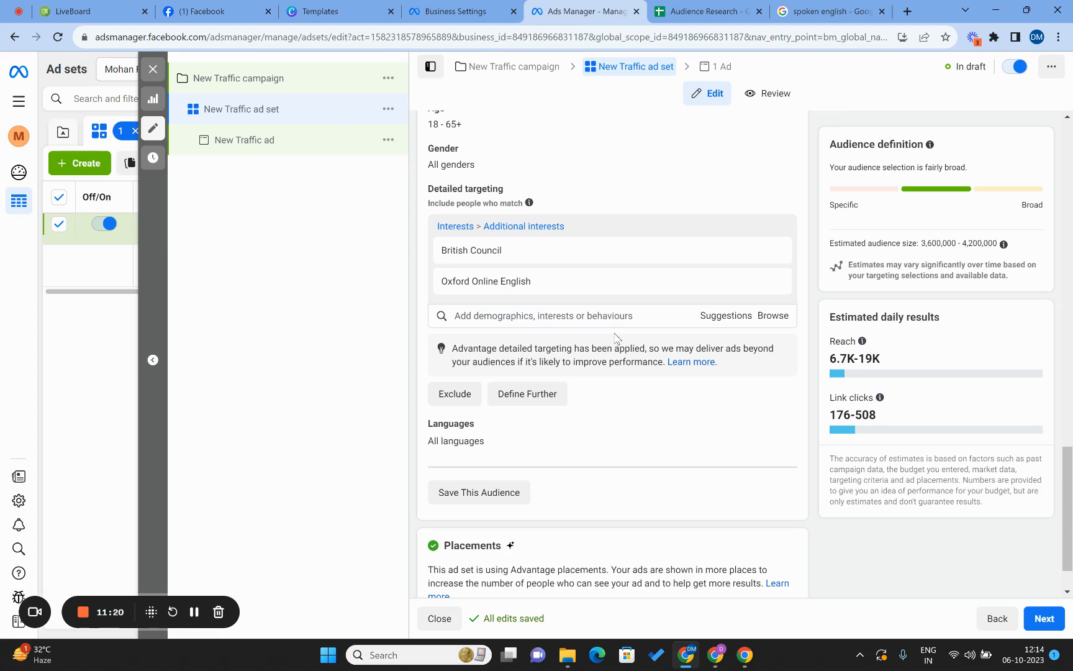
left_click(826, 12)
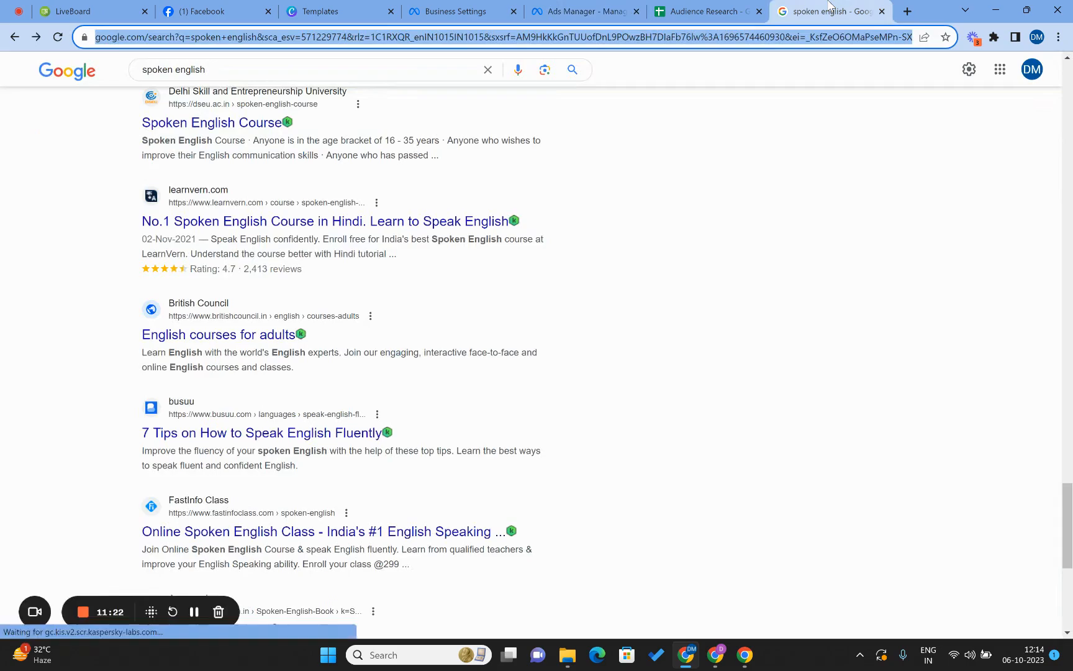
scroll(487, 353, "up", 20)
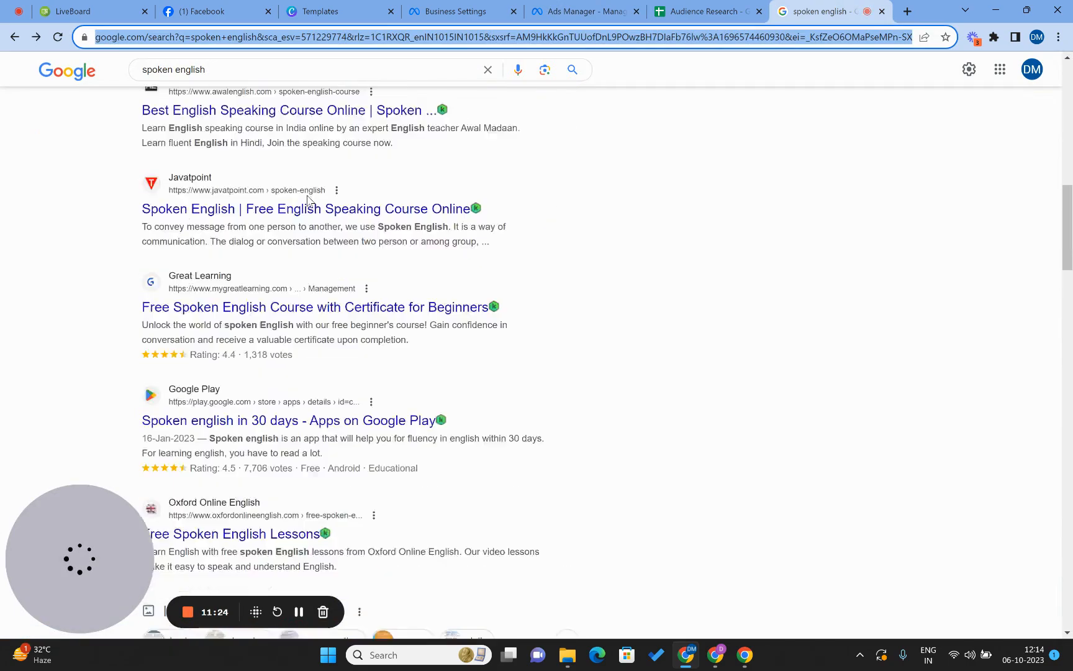
scroll(307, 200, "up", 3)
left_click(649, 13)
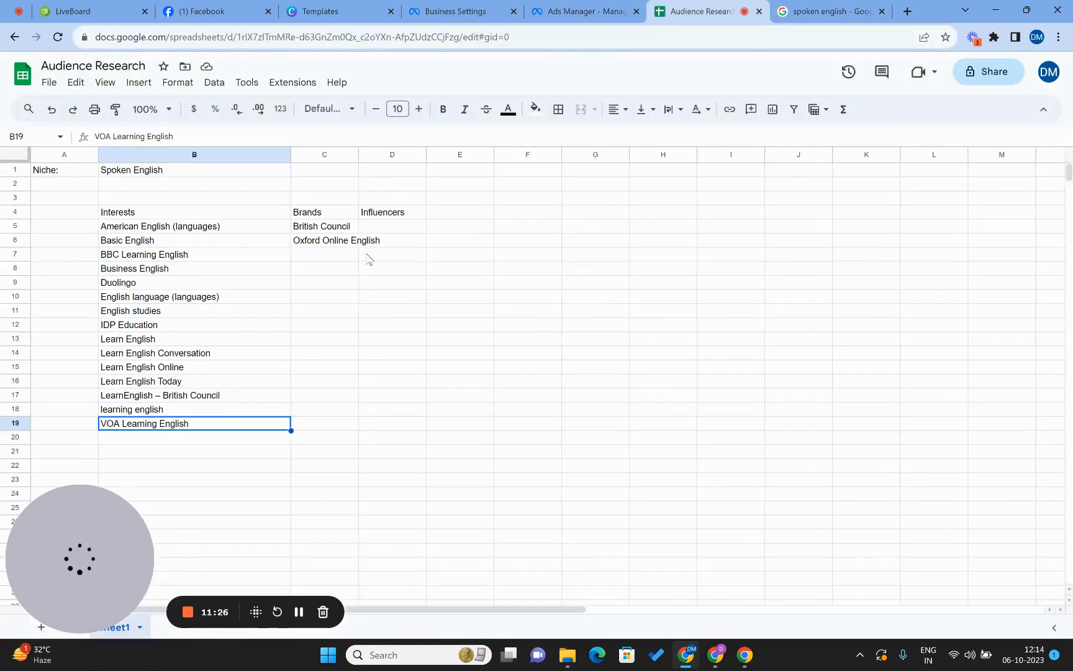
key("ctrl+Tab")
left_click(290, 89)
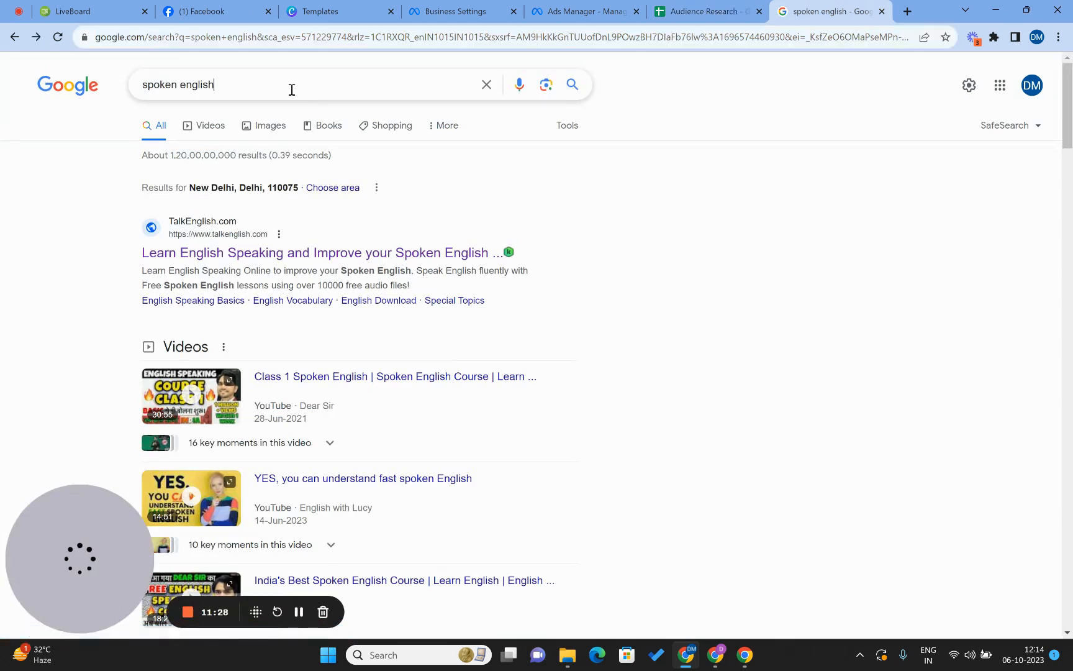
type("influ")
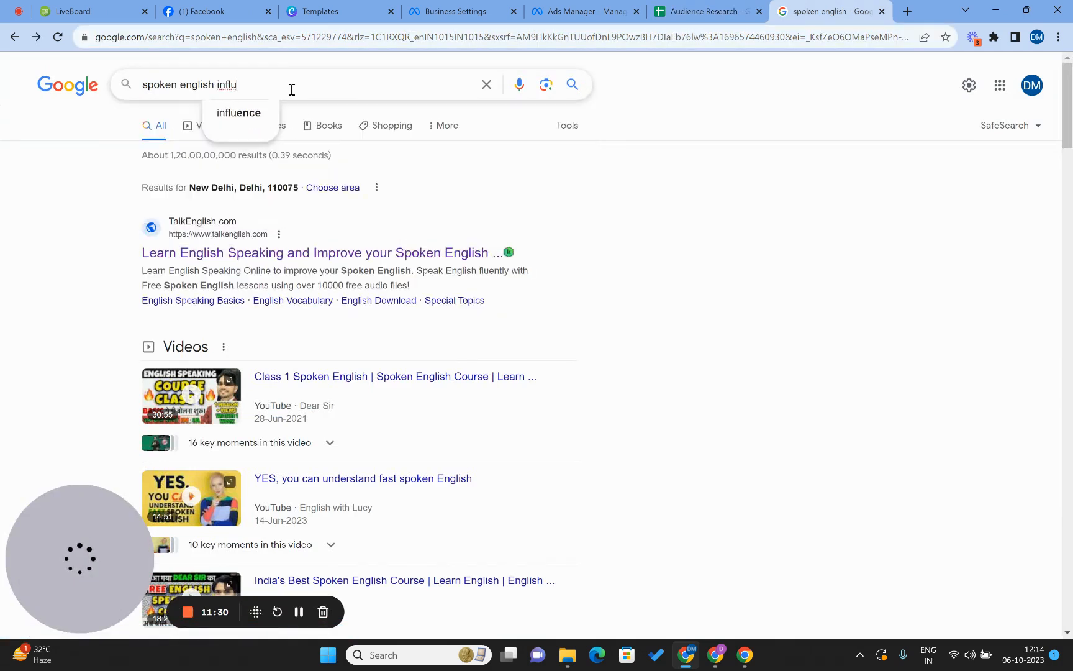
type("encers")
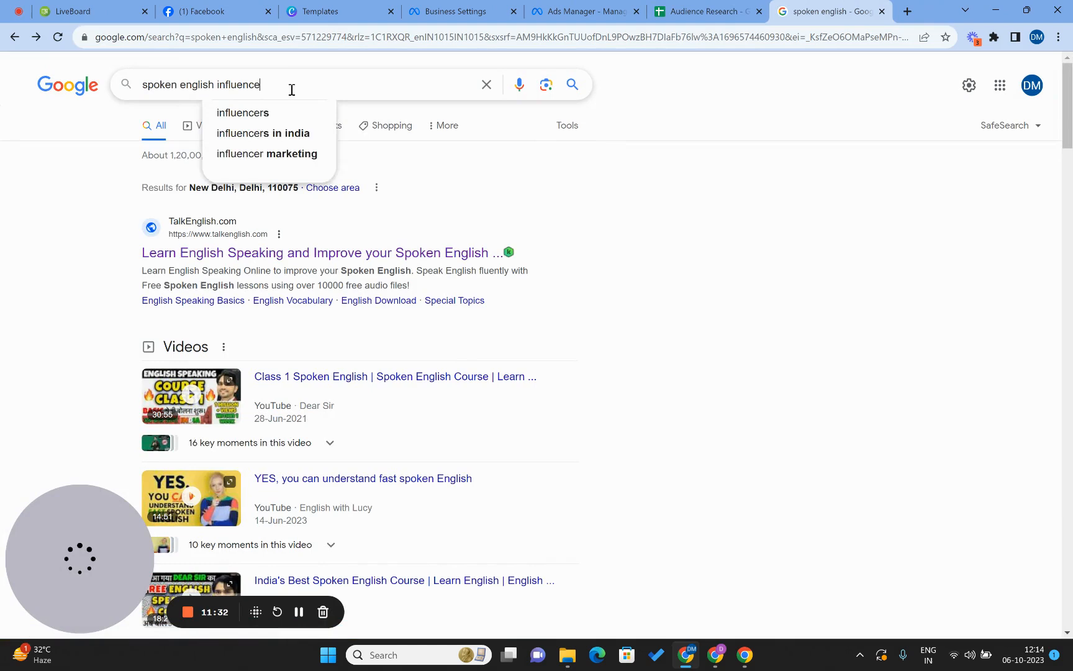
key("Return")
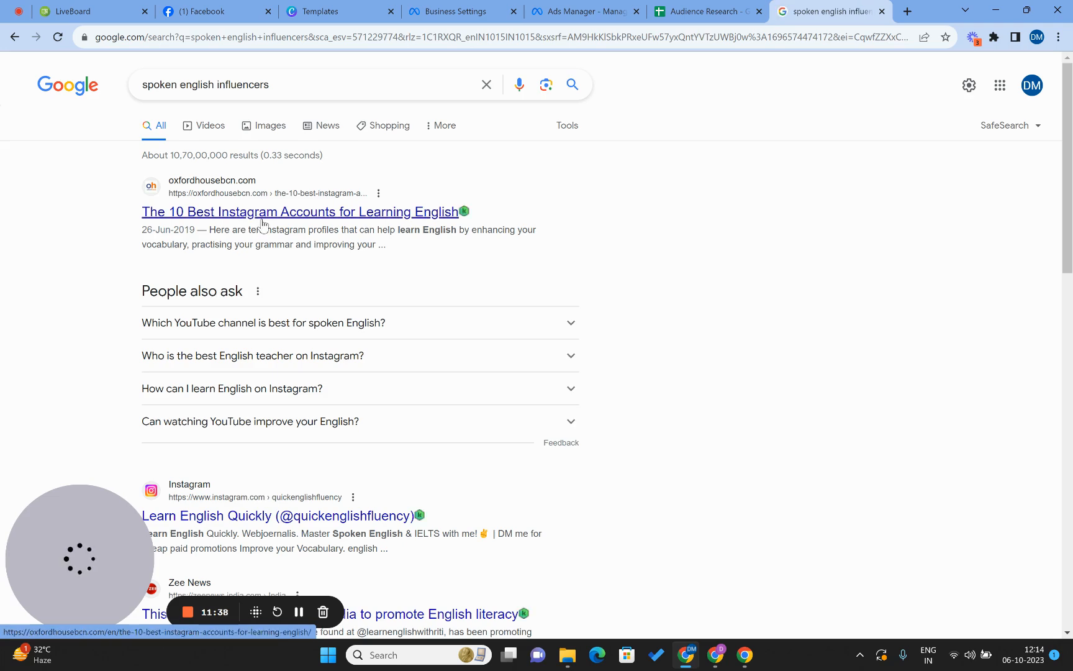
Step: Scan the influencer search results and open the article "The 10 Best Instagram Accounts for Learning English"
scroll(261, 220, "down", 1)
scroll(318, 397, "down", 3)
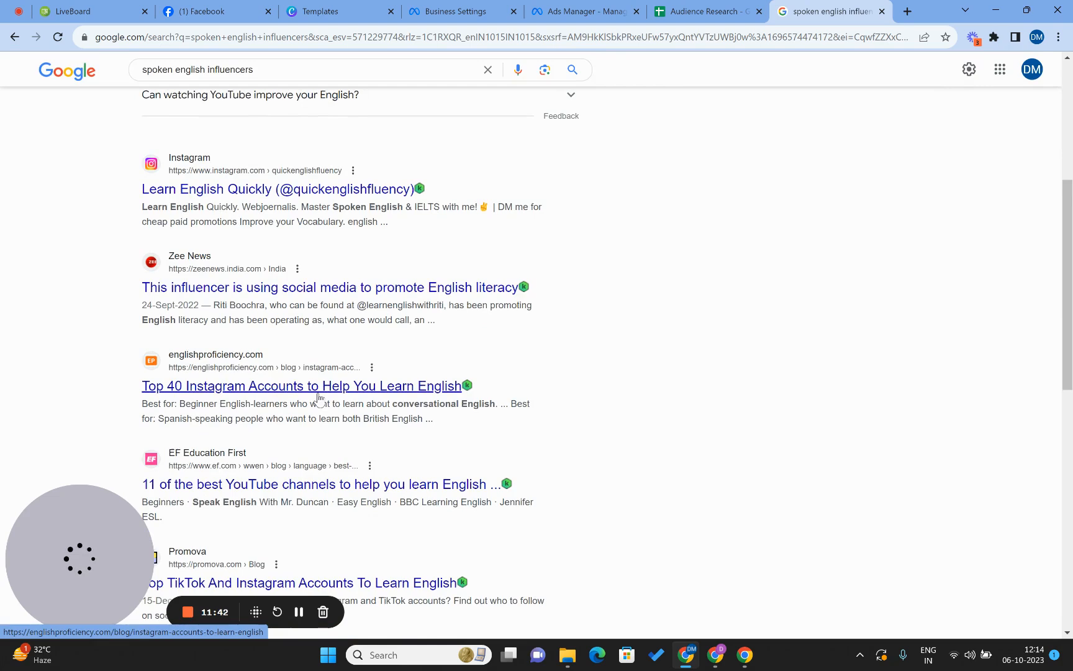
scroll(298, 329, "up", 5)
left_click(277, 217)
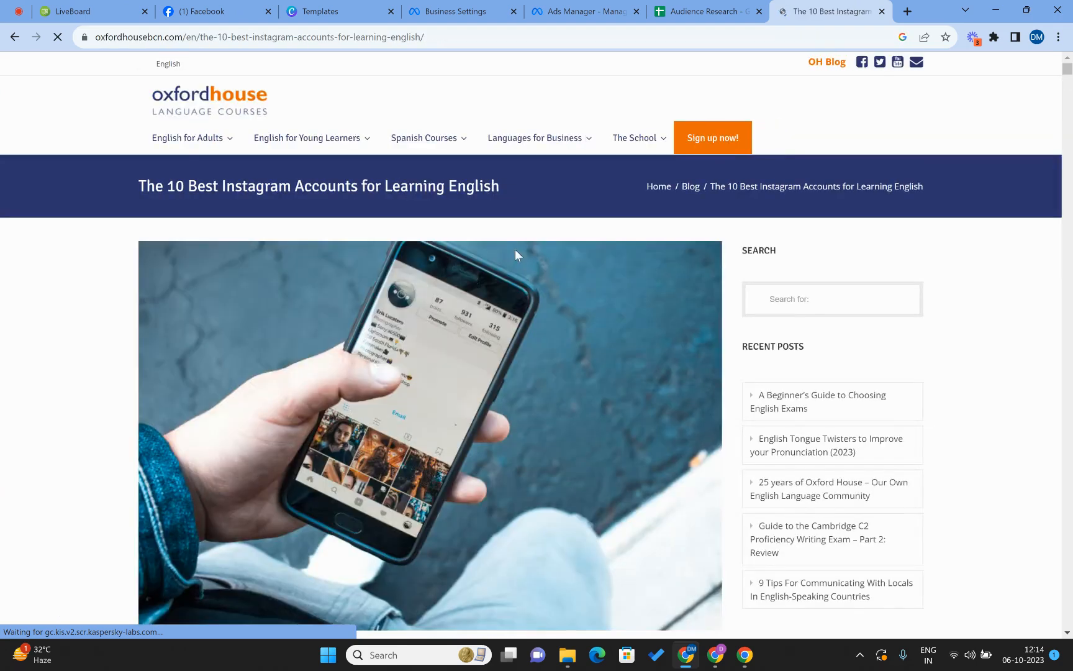
Step: Take the name Cambridge Assessment English from the article and search for it in the ad set's detailed targeting
scroll(515, 249, "down", 15)
scroll(515, 249, "down", 2)
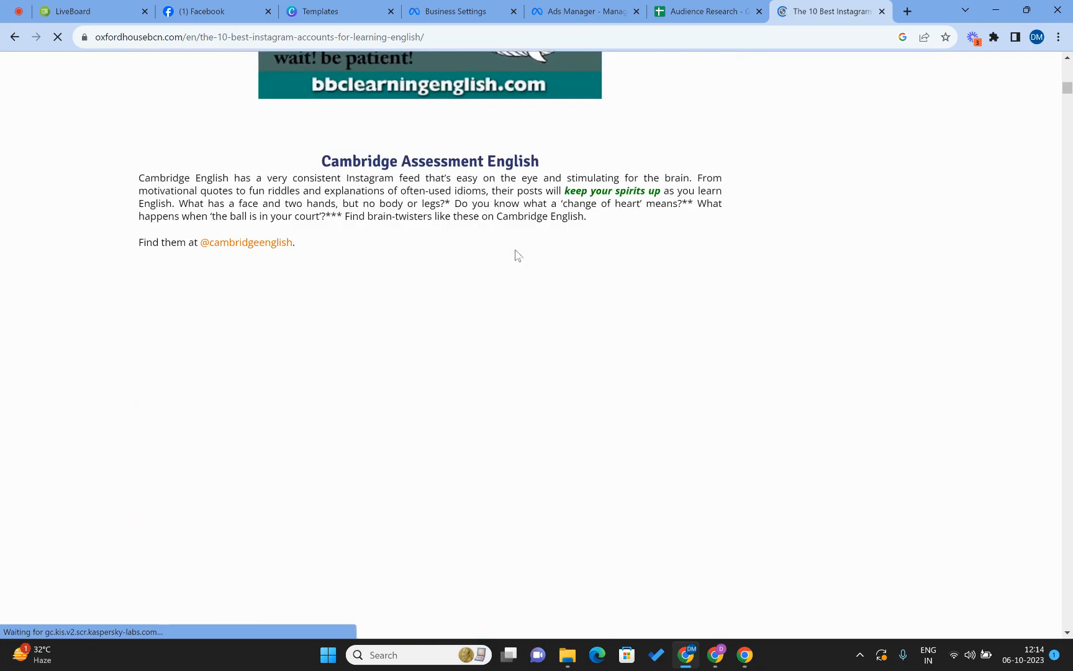
scroll(515, 250, "up", 8)
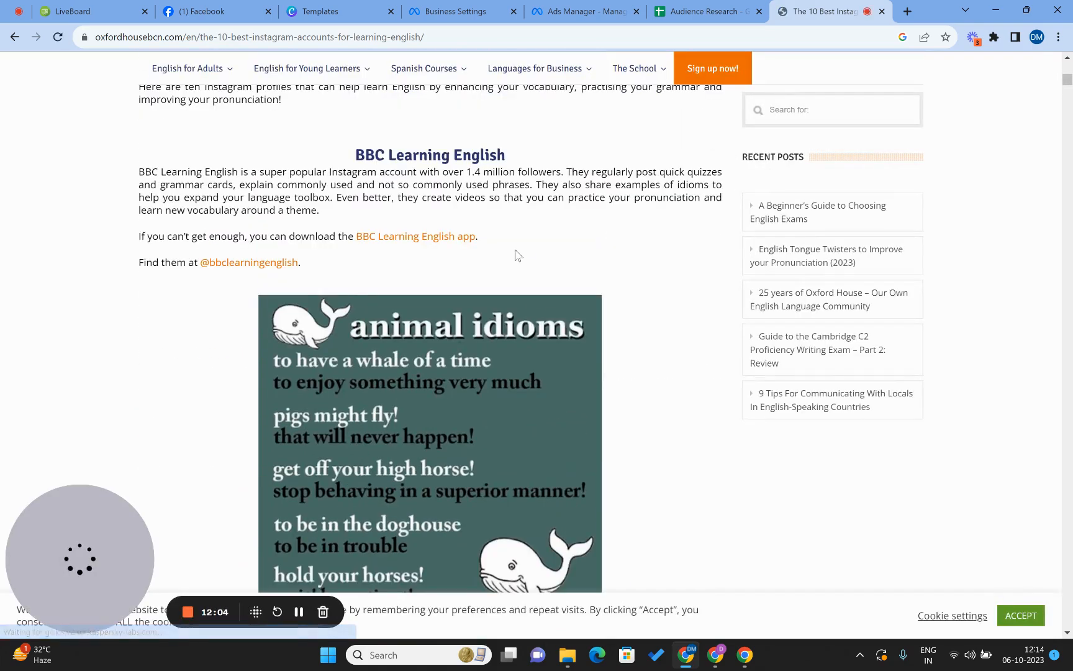
scroll(435, 159, "down", 5)
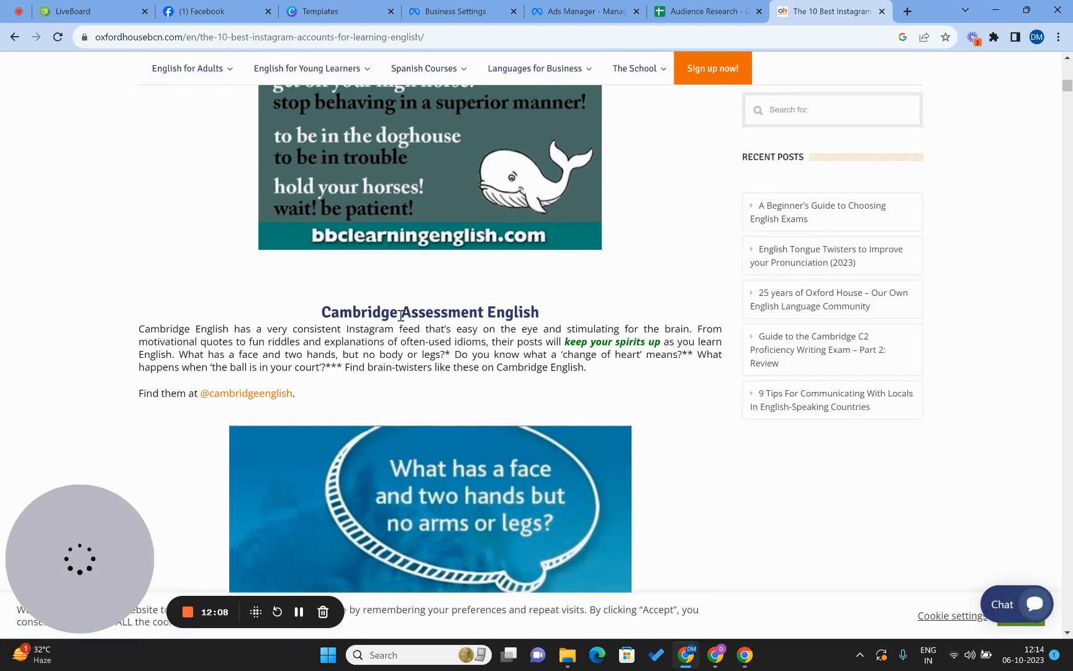
triple_click(401, 315)
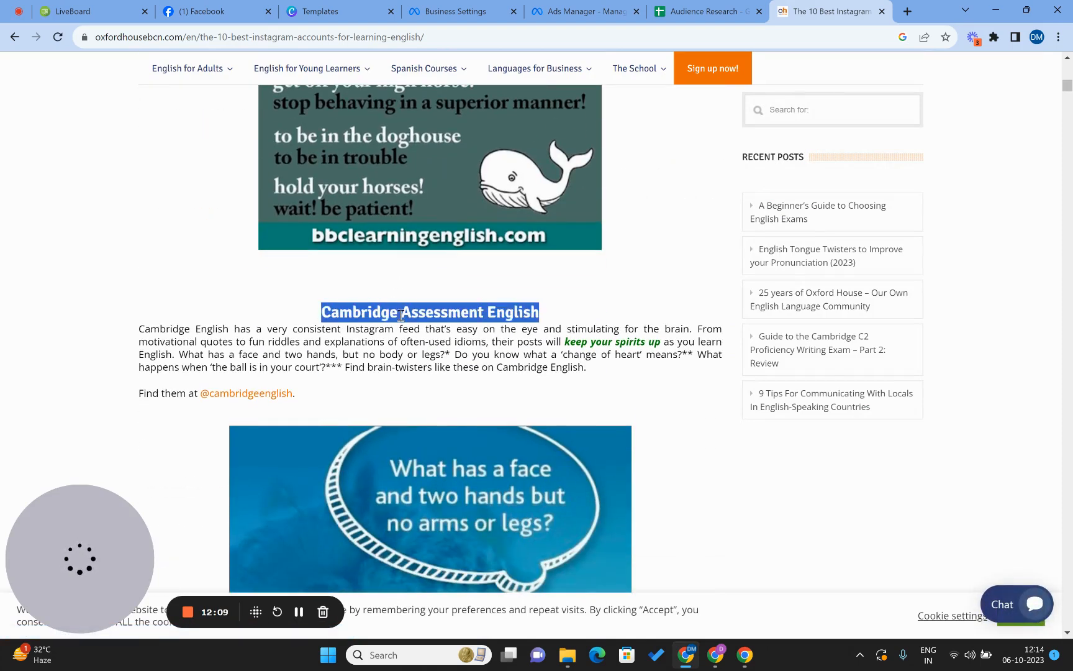
left_click(596, 11)
left_click(506, 315)
key("ctrl+v")
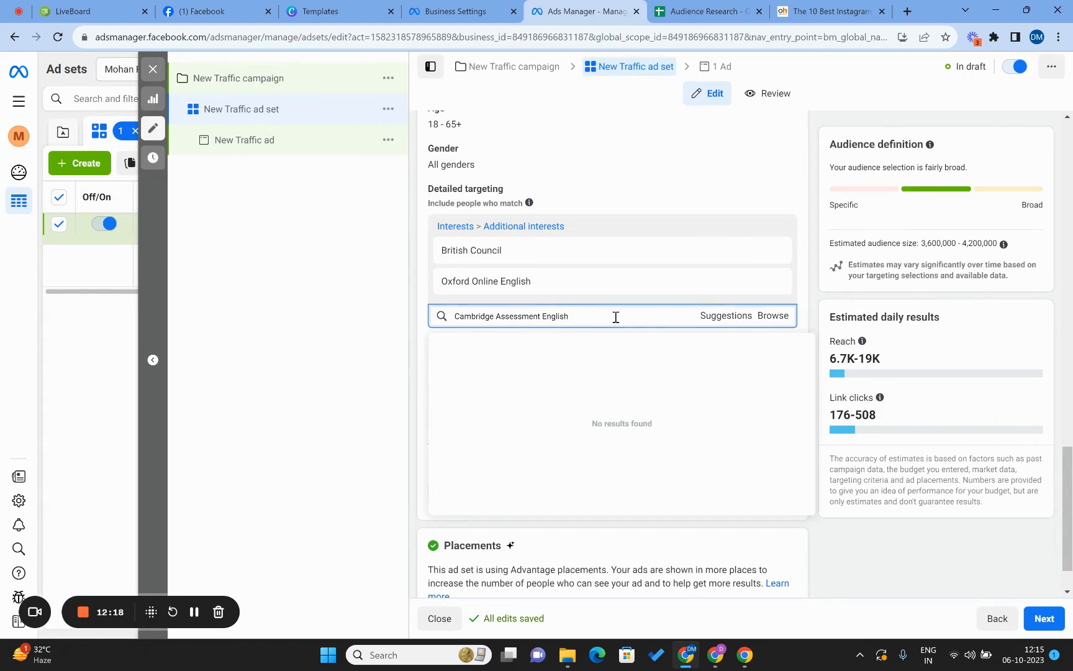
Step: Copy the account name In English With Love from the article and search for it alone in the detailed targeting
left_click(826, 11)
scroll(484, 369, "down", 5)
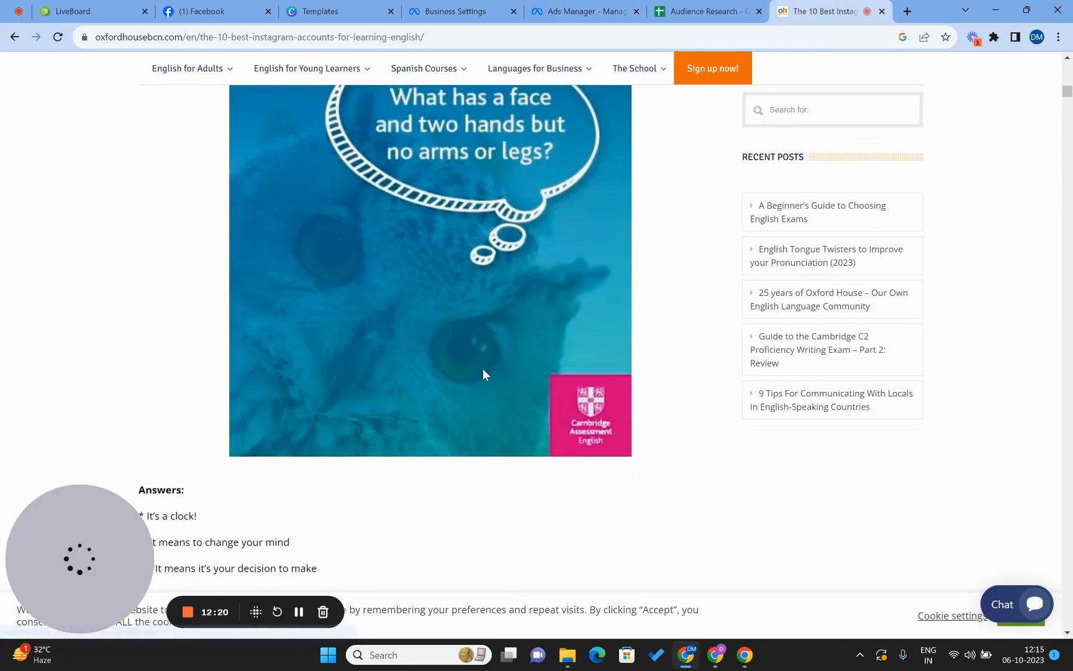
scroll(483, 368, "down", 4)
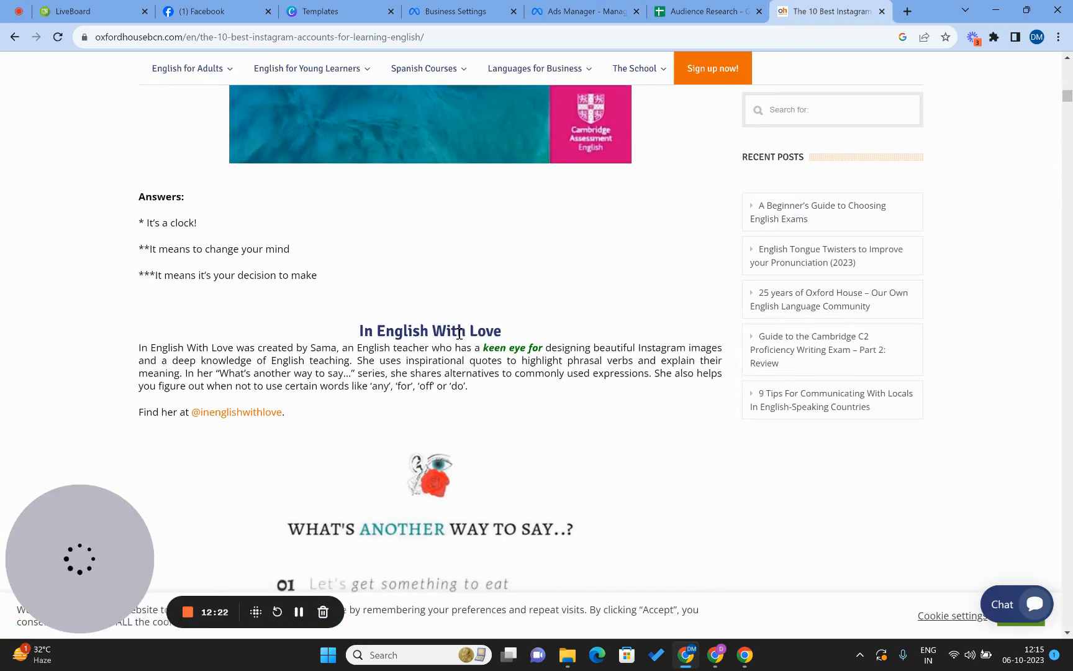
double_click(459, 333)
triple_click(460, 333)
key("ctrl+c")
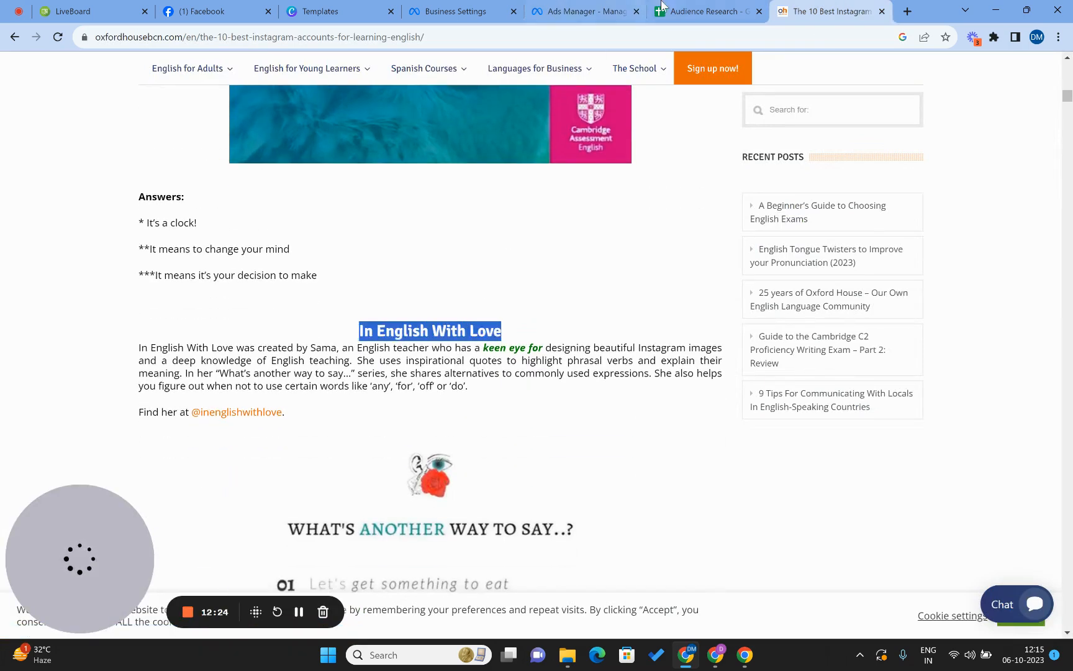
left_click(632, 9)
key("ctrl+v")
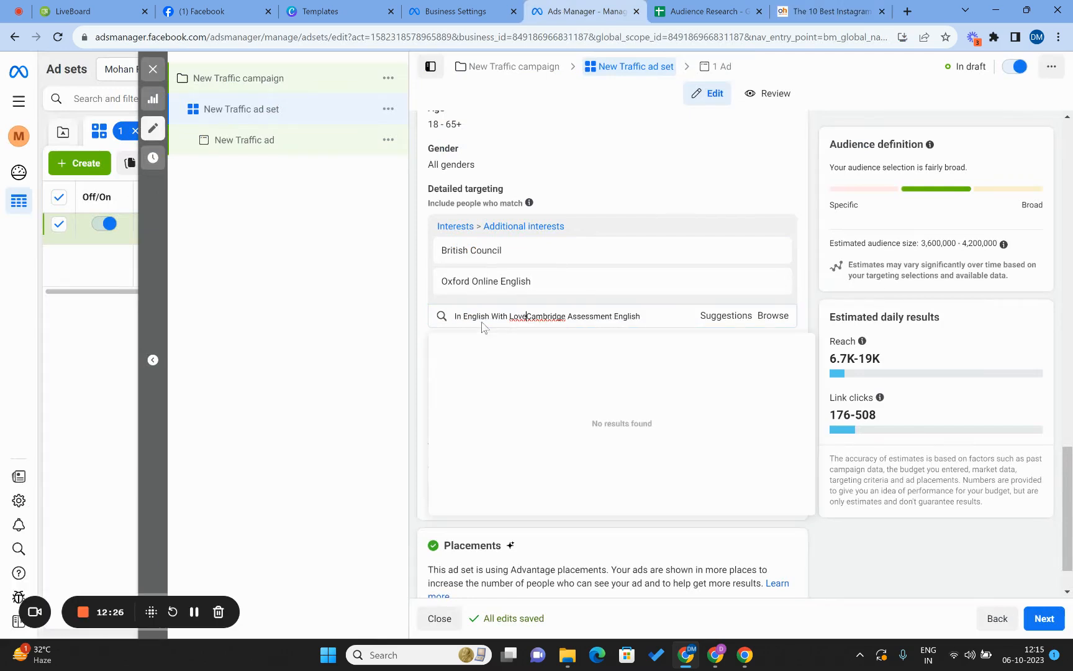
key("shift+End")
key("Delete")
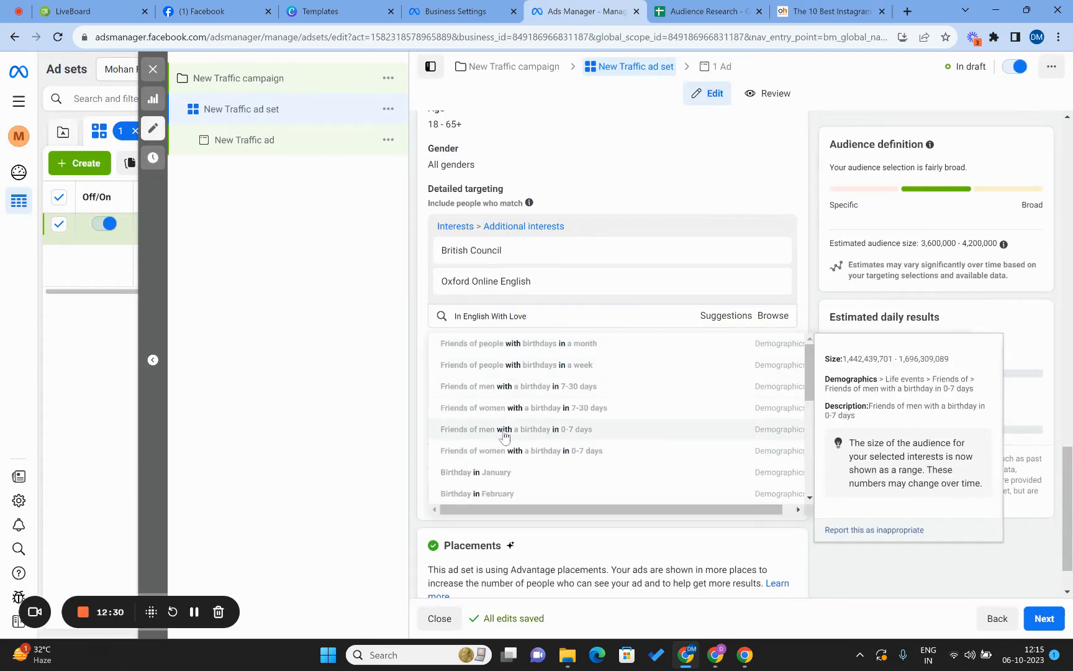
Step: Copy the account name To Fluency from the article and search for it in the ad set's detailed targeting
left_click(819, 6)
scroll(447, 303, "down", 10)
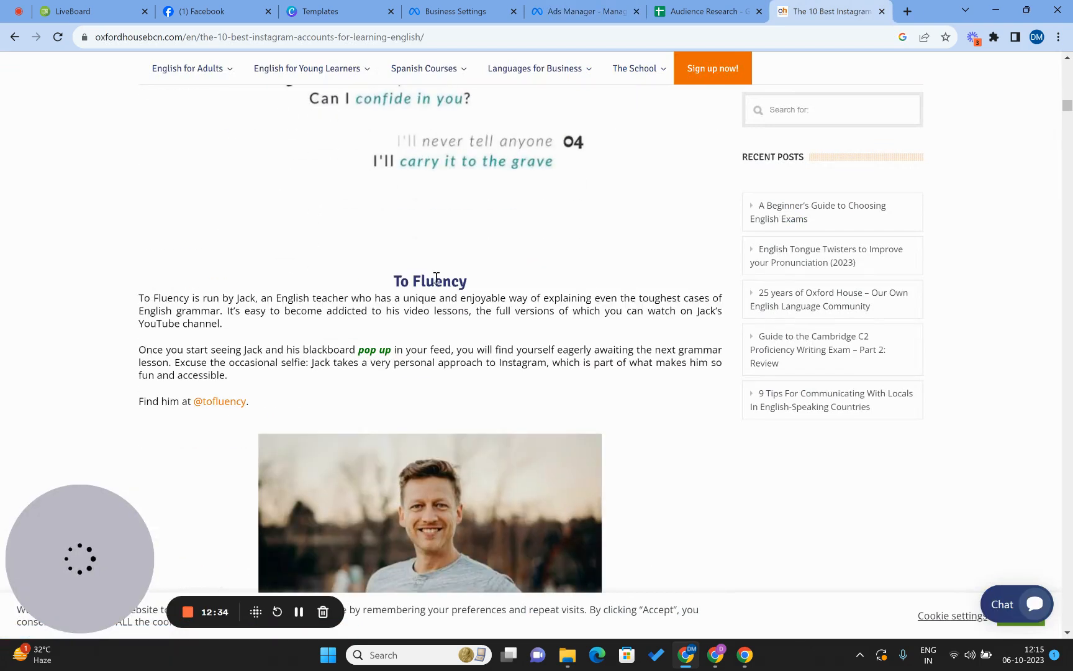
triple_click(436, 279)
key("ctrl+c")
left_click(587, 11)
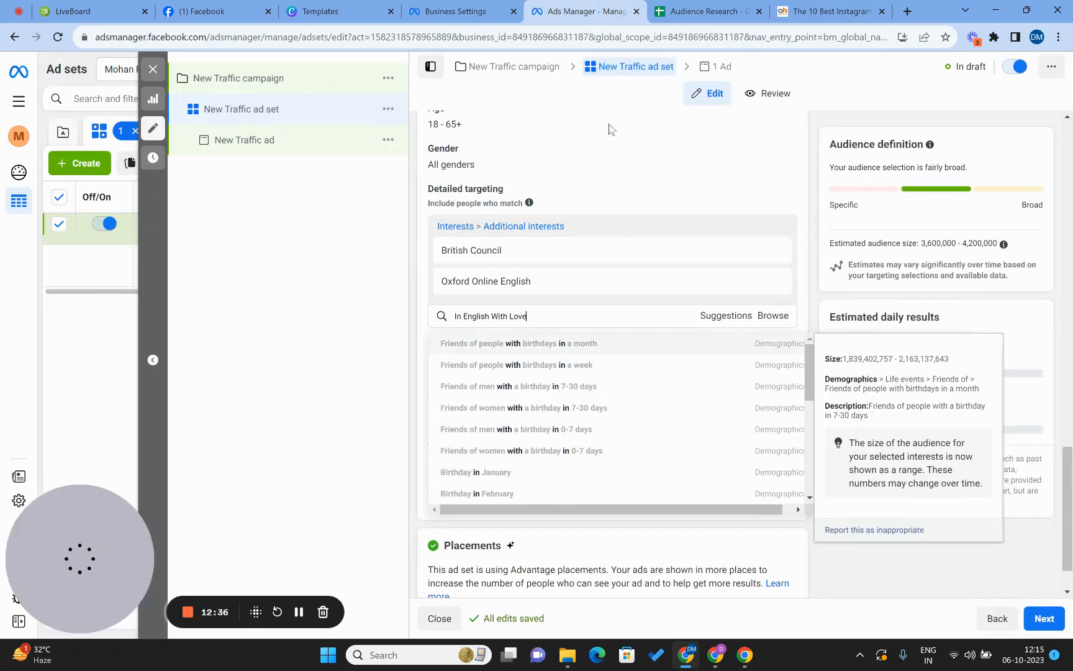
triple_click(591, 314)
key("ctrl+v")
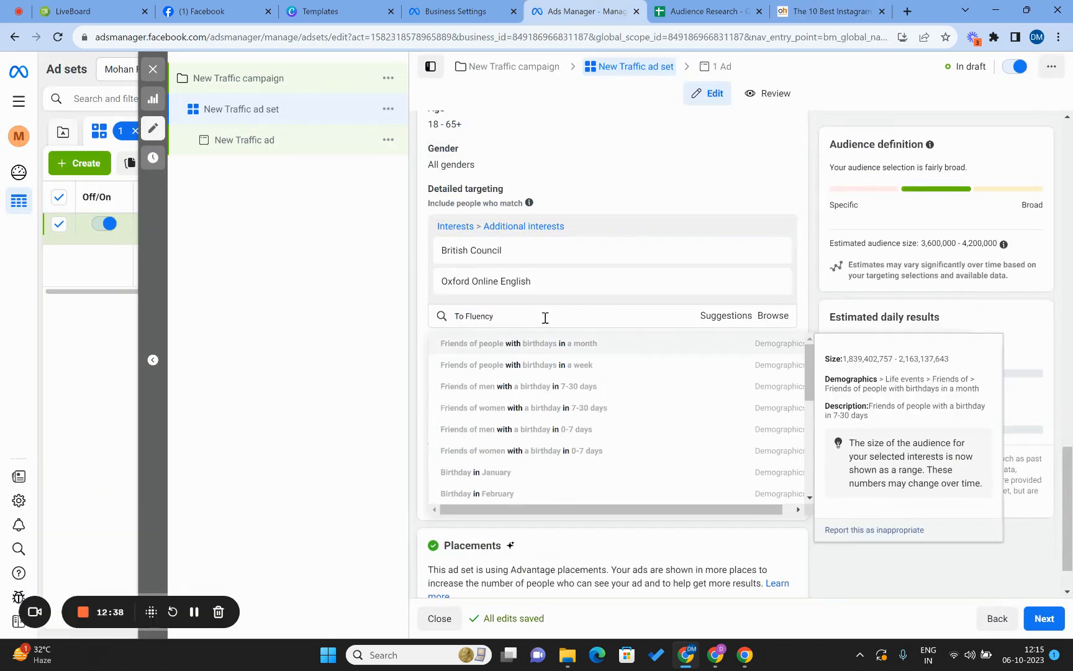
Step: Take the account name English Without Tears from the article and search for it in the detailed targeting
left_click(826, 11)
scroll(490, 418, "down", 10)
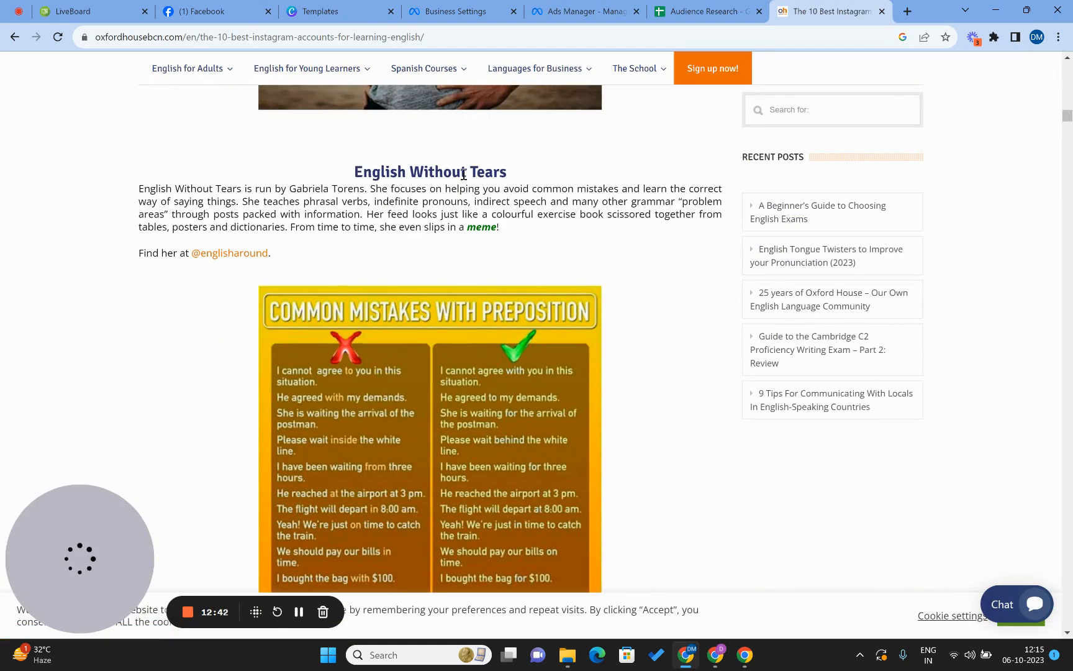
triple_click(464, 175)
key("ctrl+c")
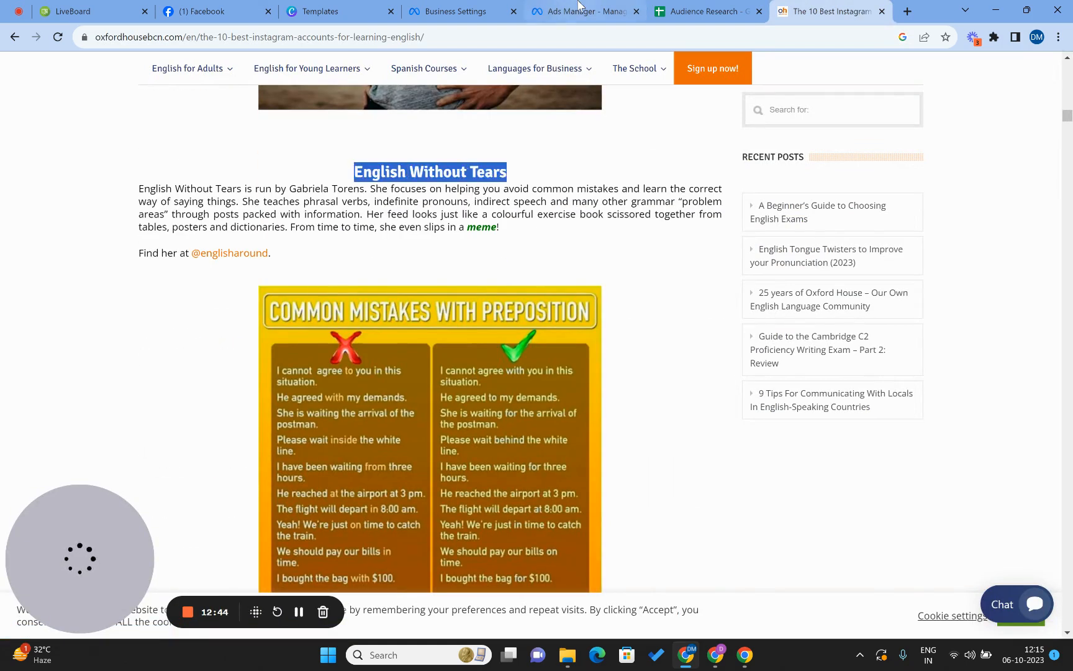
left_click(584, 11)
triple_click(538, 323)
key("ctrl+v")
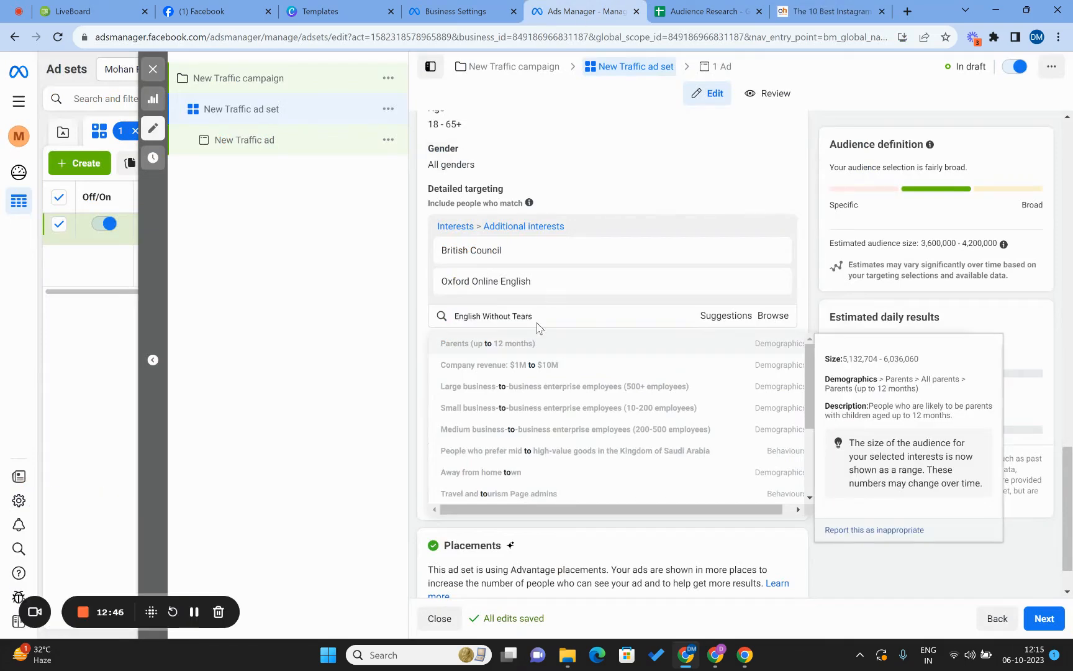
Step: Copy the heading English Vocabulary from the article and search for it in the detailed targeting
left_click(815, 7)
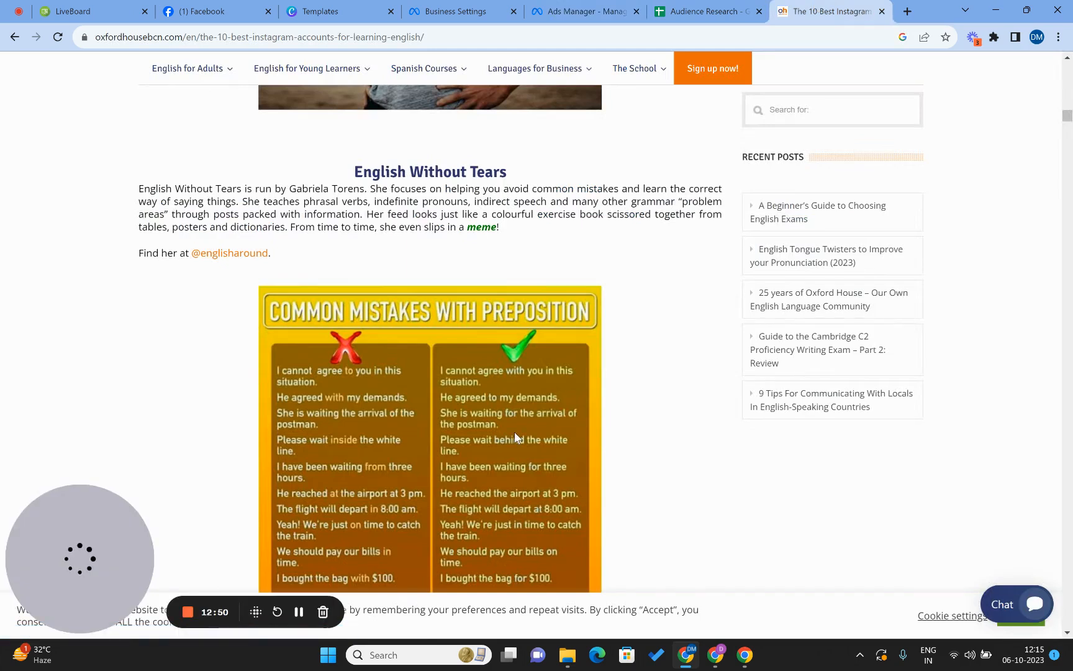
scroll(514, 432, "down", 6)
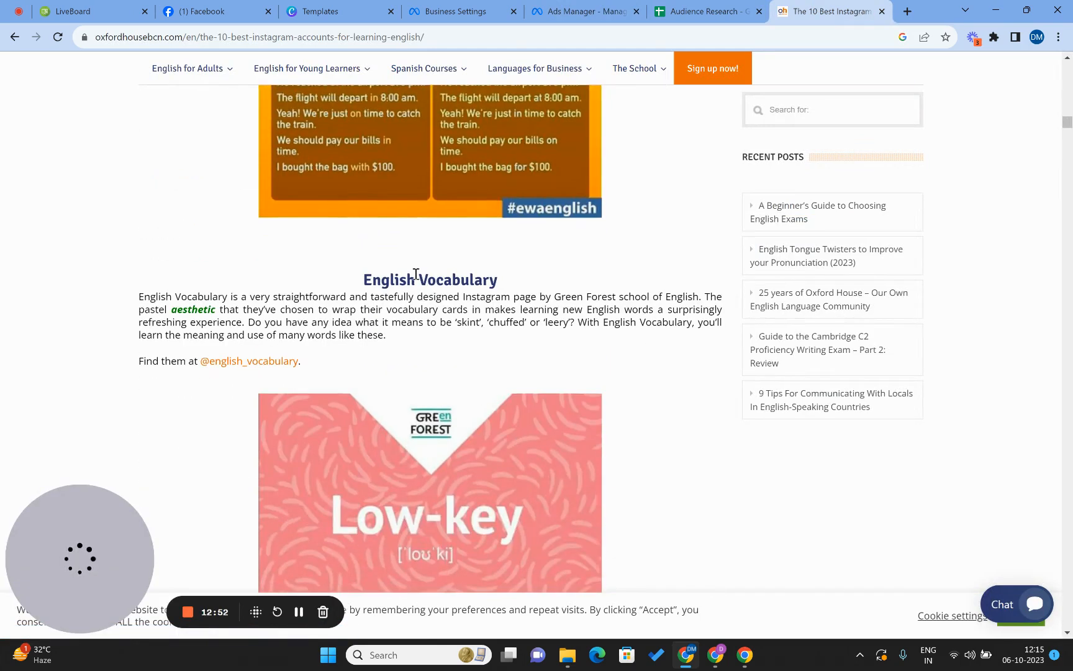
triple_click(416, 273)
left_click(590, 9)
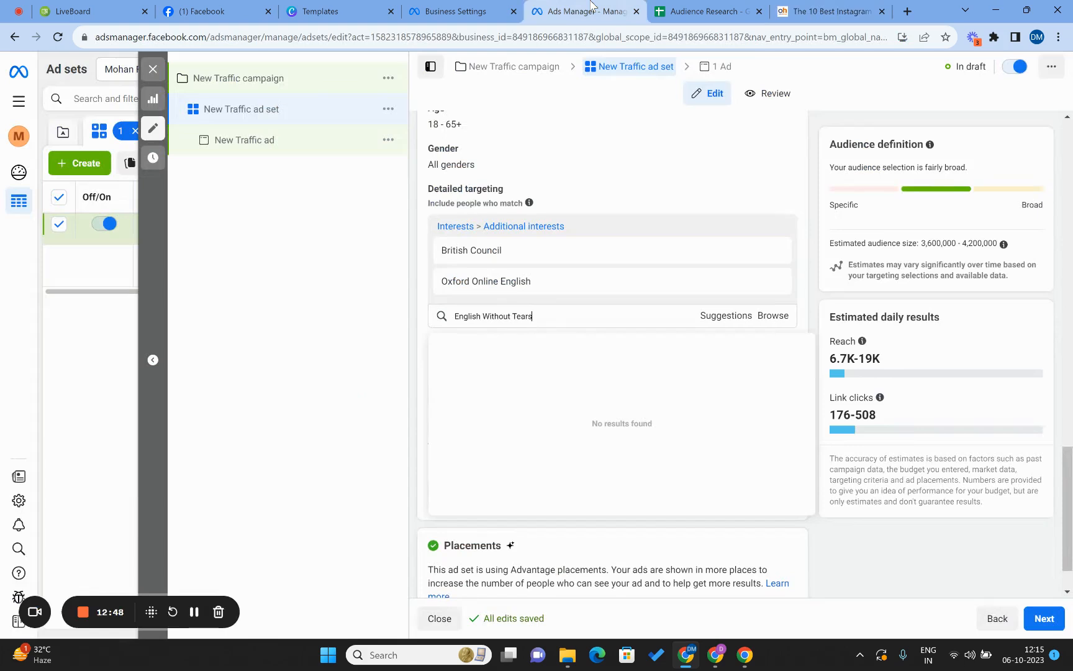
triple_click(528, 318)
key("ctrl+v")
Step: Retry the detailed targeting search with the shorter terms "Vocab" and "English Vocab"
key("BackSpace")
key("BackSpace")
key("BackSpace")
key("BackSpace")
key("BackSpace")
key("BackSpace")
key("BackSpace")
key("BackSpace")
triple_click(564, 317)
left_click(564, 317)
key("BackSpace")
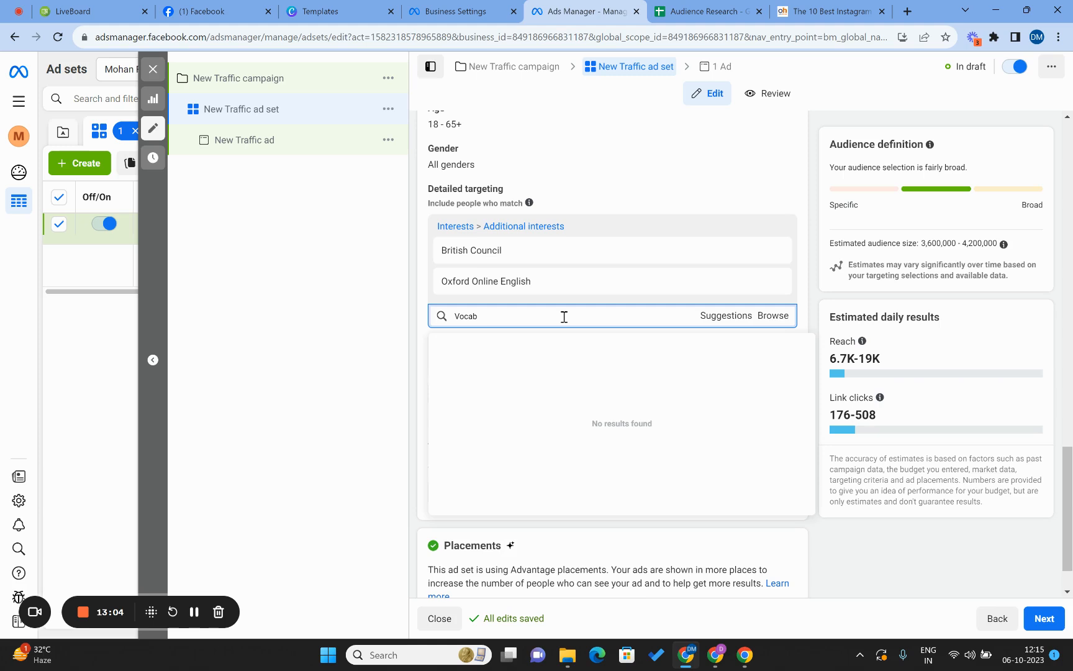
type("English")
Step: Take Idiom Land from the article, search the detailed targeting for it and for "Idioms", and clear the search
left_click(826, 11)
scroll(619, 332, "down", 5)
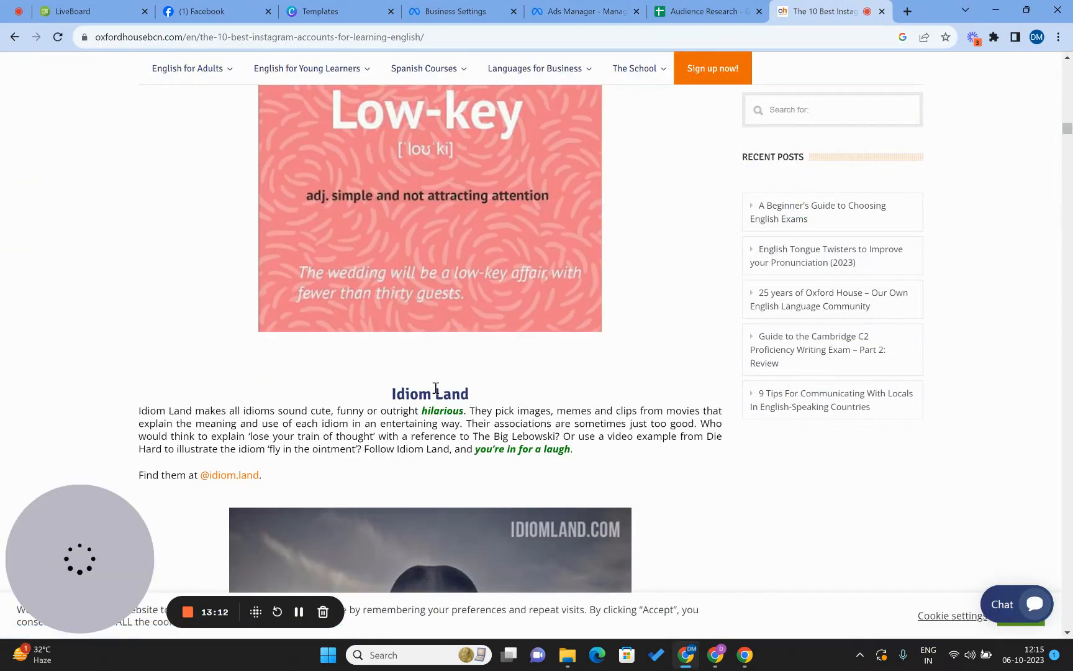
triple_click(436, 388)
left_click(587, 11)
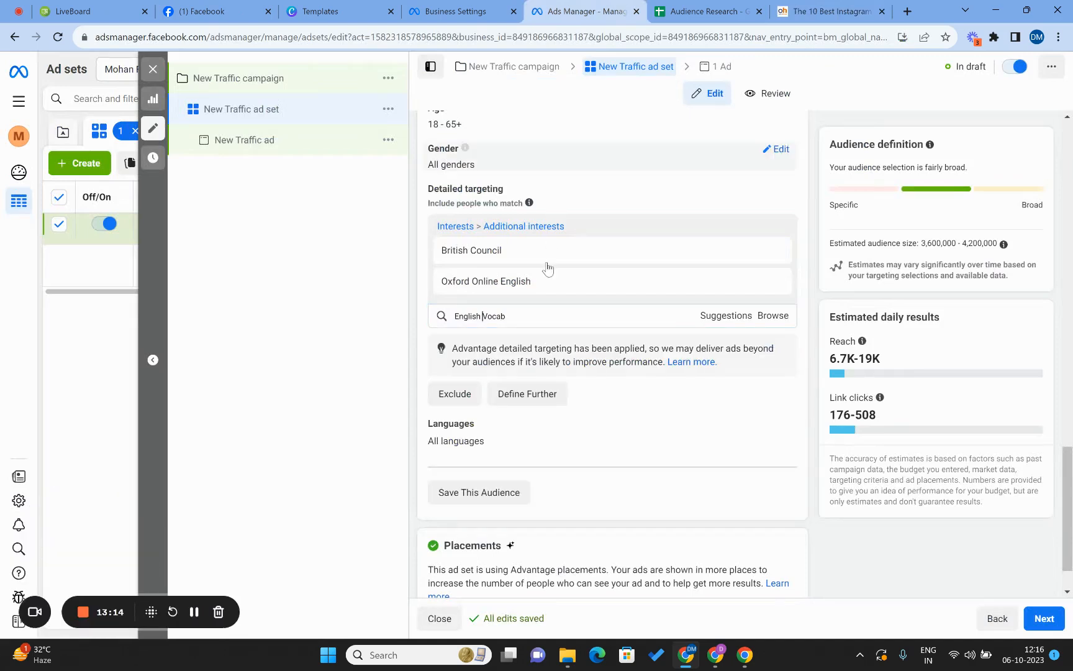
triple_click(546, 317)
key("ctrl+v")
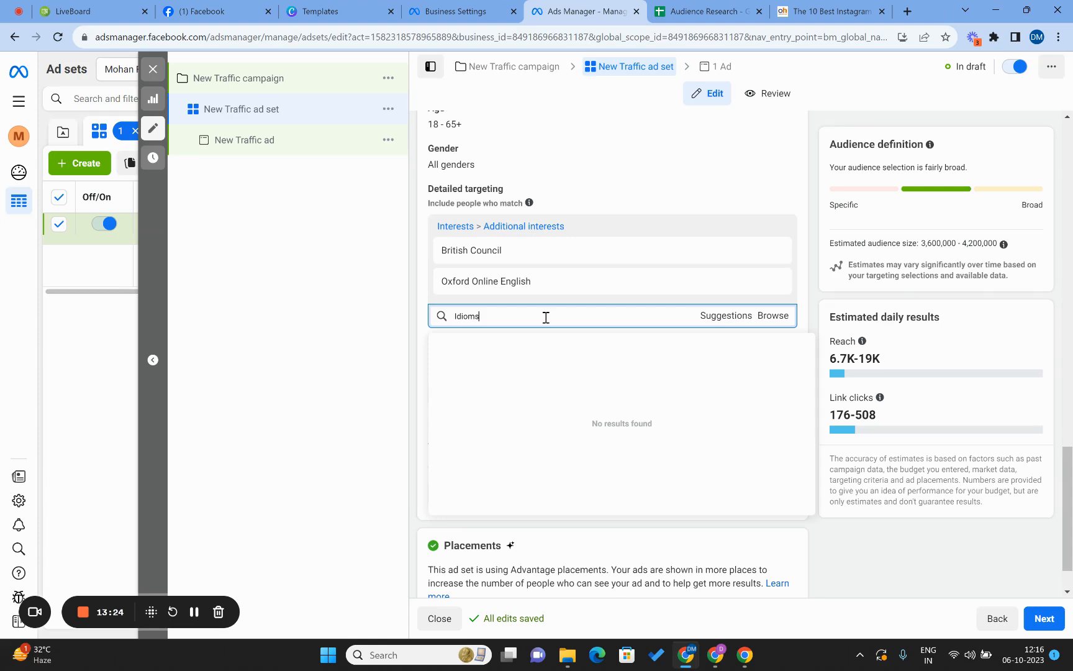
key("ctrl+a")
key("BackSpace")
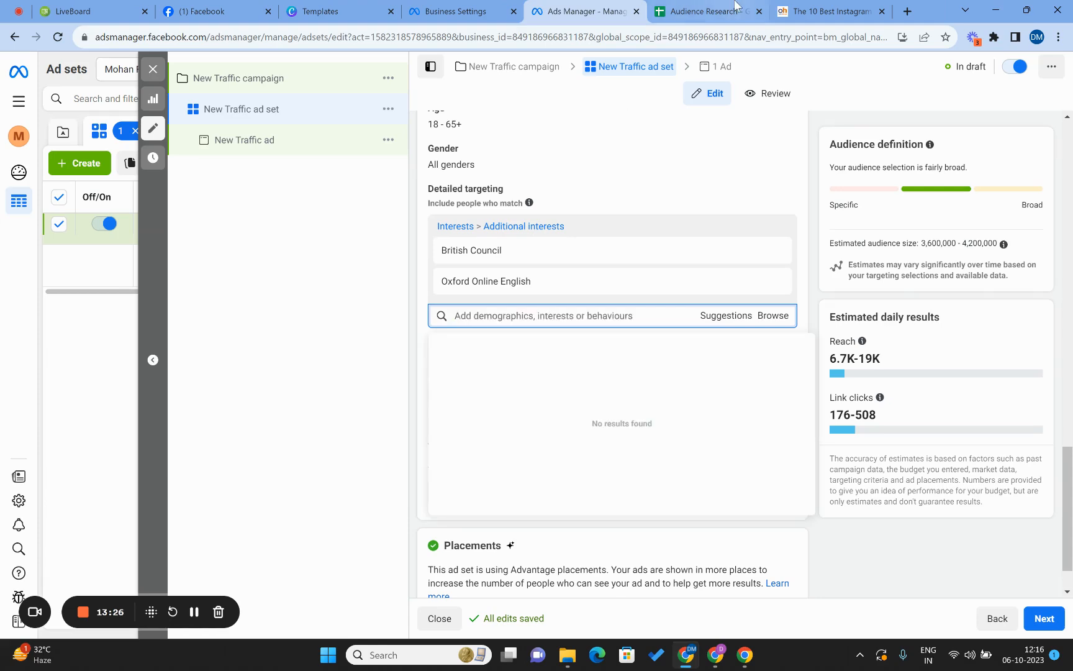
Step: Copy English with Nab from the article, search for it and for "English with" in the detailed targeting, and clear the search
left_click(811, 10)
scroll(436, 249, "down", 8)
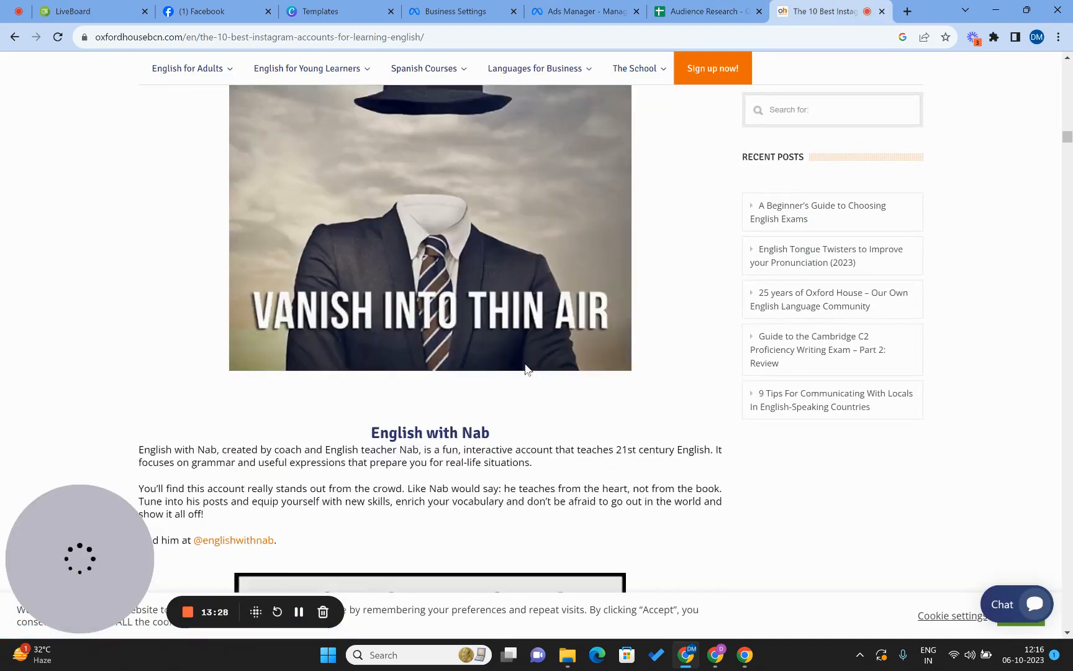
triple_click(429, 229)
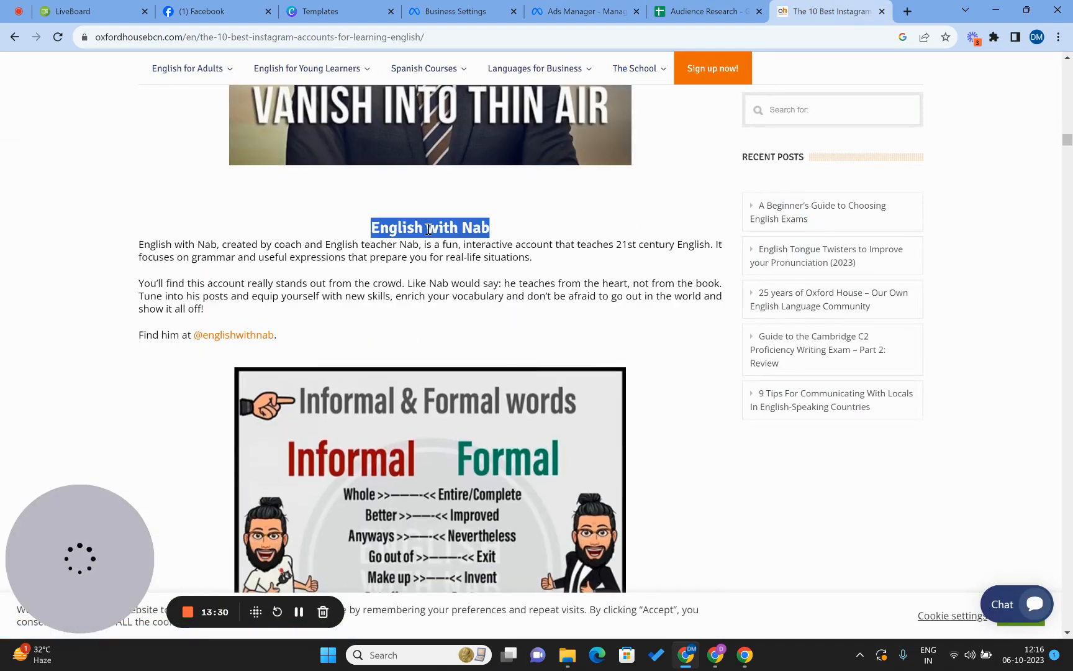
left_click(554, 7)
key("ctrl+v")
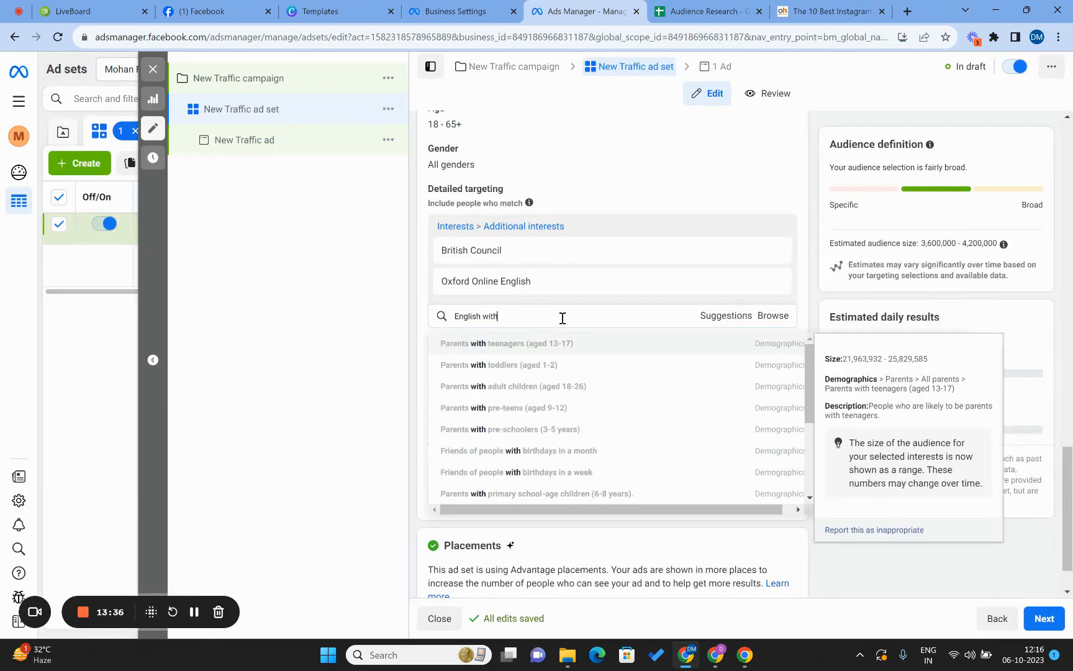
key("ctrl+a")
key("BackSpace")
Step: Copy the account name Pronunciation with Emma from the article and search for it in the detailed targeting
left_click(829, 12)
scroll(618, 164, "down", 8)
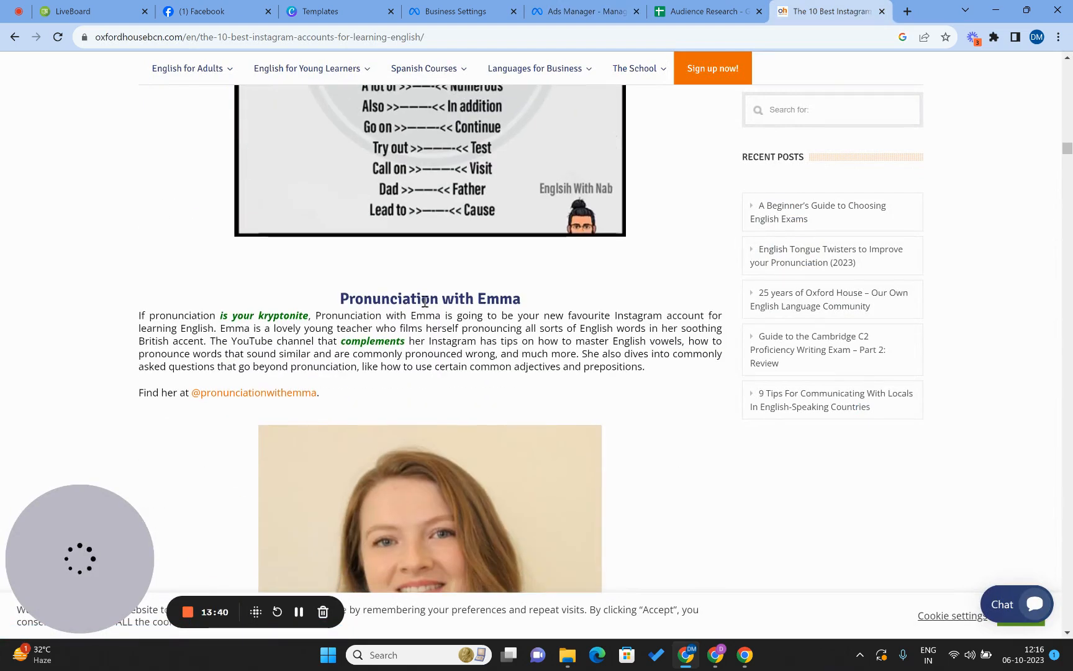
triple_click(425, 300)
key("ctrl+c")
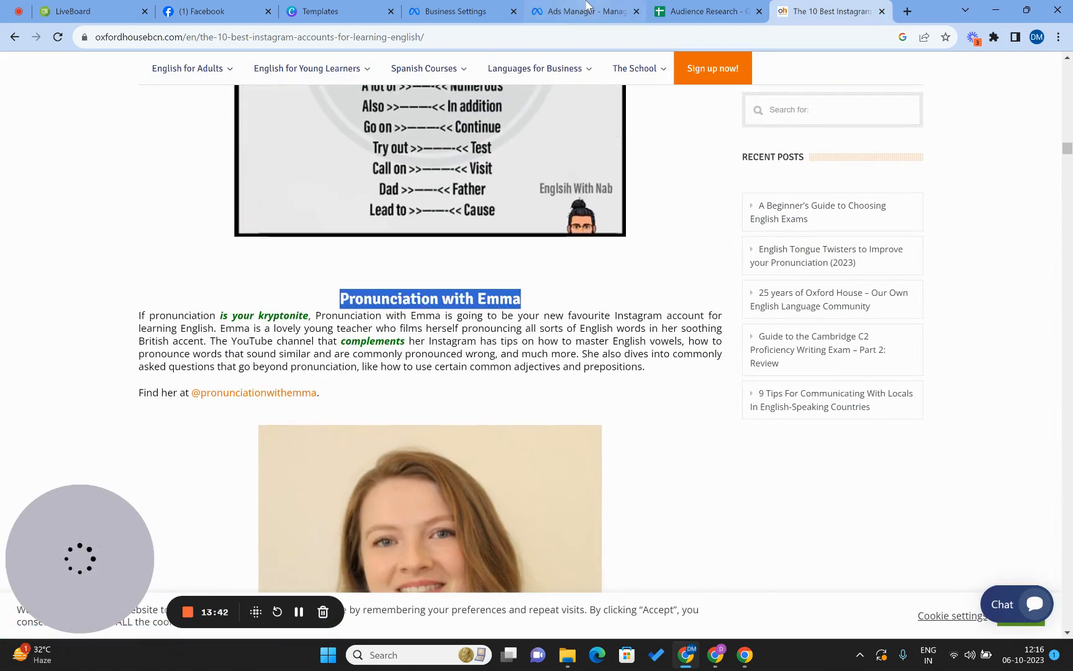
left_click(587, 12)
key("ctrl+v")
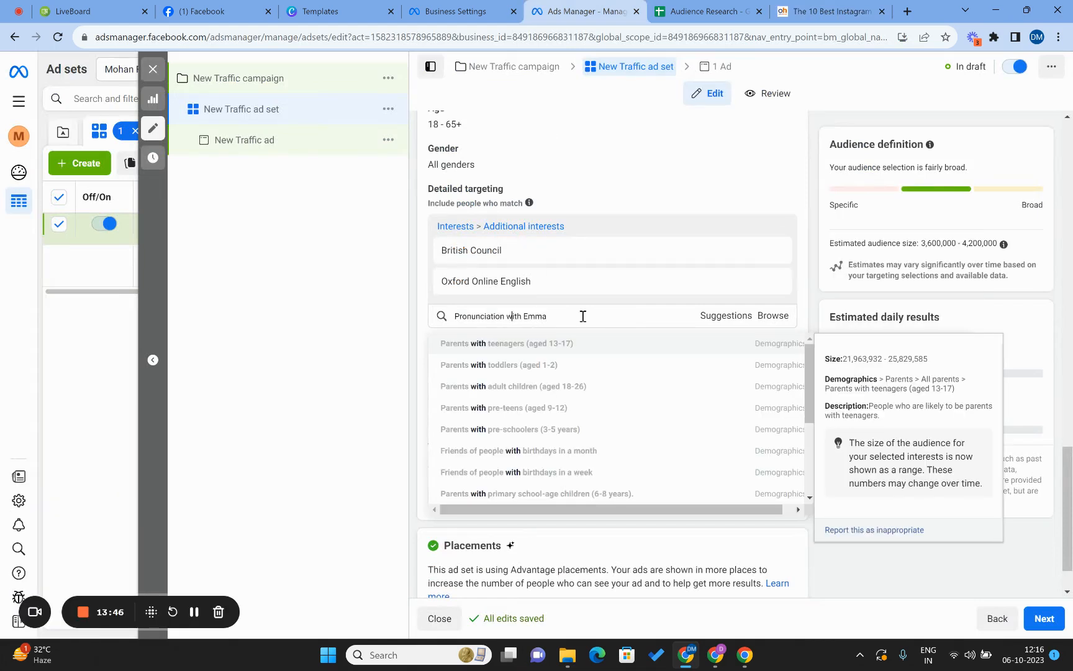
Step: Shorten the detailed targeting search to "Pronunciation" alone, check the suggestions, and clear the search
left_click(583, 316)
key("BackSpace")
key("BackSpace")
key("BackSpace")
key("BackSpace")
key("BackSpace")
key("BackSpace")
key("BackSpace")
key("BackSpace")
key("BackSpace")
key("BackSpace")
key("BackSpace")
key("BackSpace")
key("BackSpace")
key("BackSpace")
key("BackSpace")
key("BackSpace")
key("BackSpace")
key("BackSpace")
key("BackSpace")
key("BackSpace")
key("ctrl+v")
key("BackSpace")
key("BackSpace")
key("BackSpace")
key("BackSpace")
key("BackSpace")
key("BackSpace")
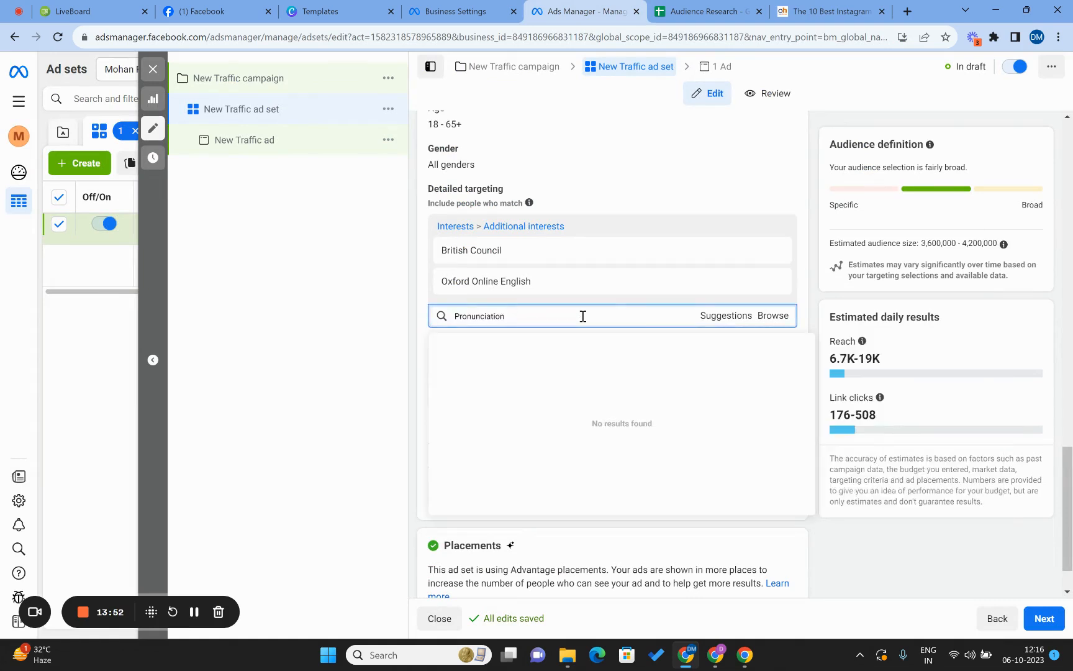
key("ctrl+a")
key("BackSpace")
Step: Copy the account name Oxford House Barcelona from the article and search for it in the detailed targeting
left_click(829, 11)
scroll(556, 427, "down", 10)
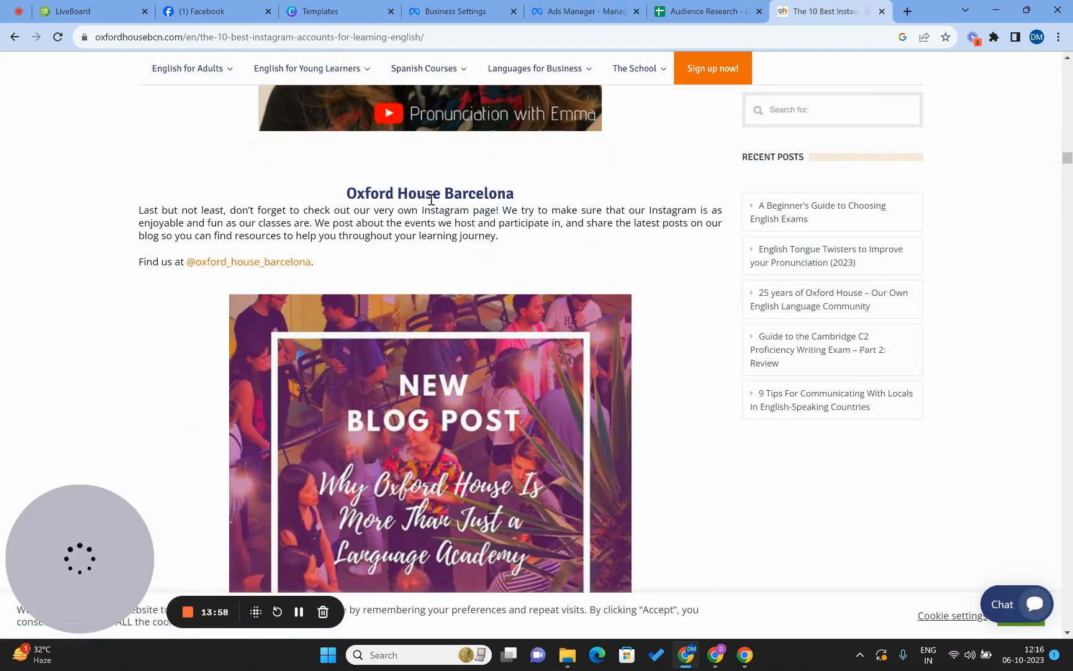
triple_click(431, 199)
key("ctrl+c")
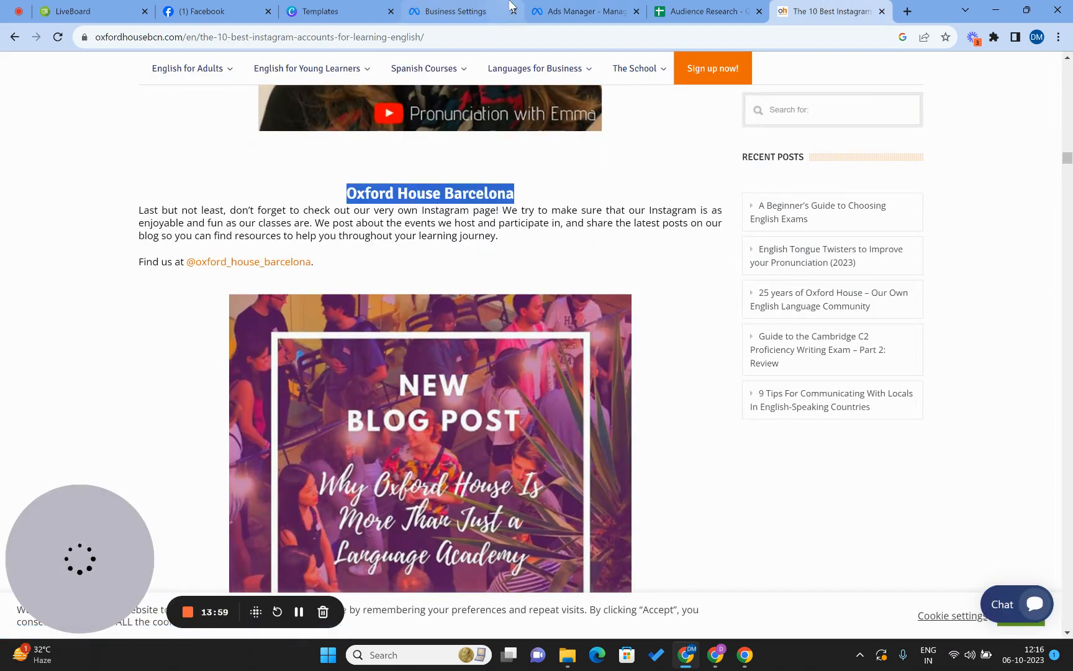
left_click(584, 11)
left_click(501, 314)
key("ctrl+v")
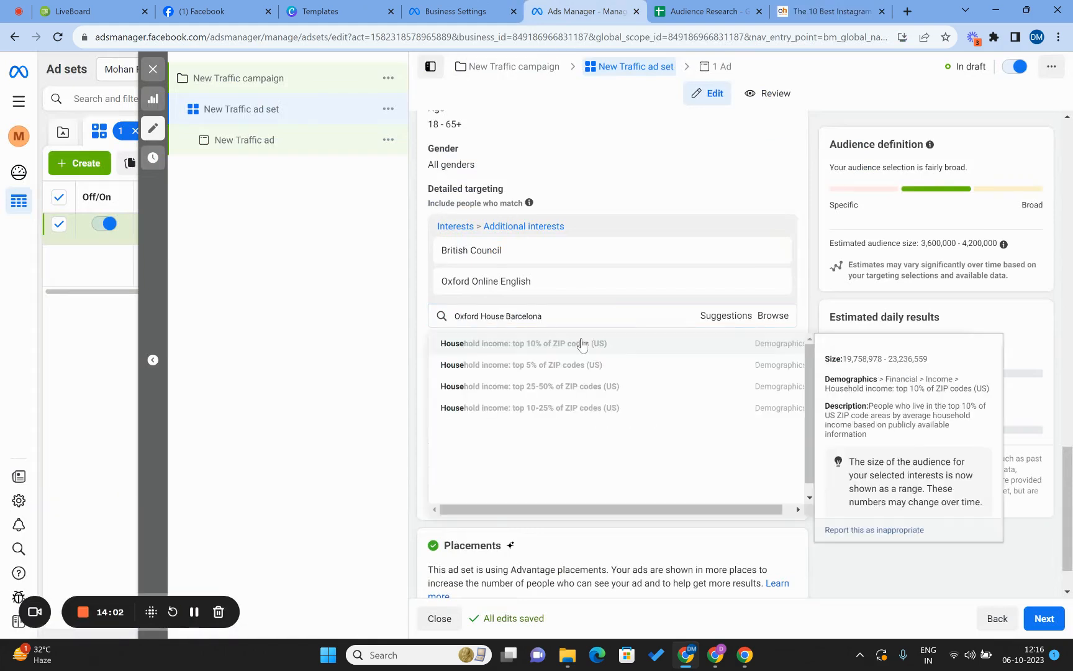
Step: Shorten the detailed targeting search to "Oxford", check the suggested interests, and close the suggestion list
key("BackSpace")
key("BackSpace")
key("BackSpace")
key("BackSpace")
key("BackSpace")
key("BackSpace")
key("BackSpace")
key("BackSpace")
key("BackSpace")
key("BackSpace")
key("BackSpace")
key("BackSpace")
key("BackSpace")
key("BackSpace")
key("BackSpace")
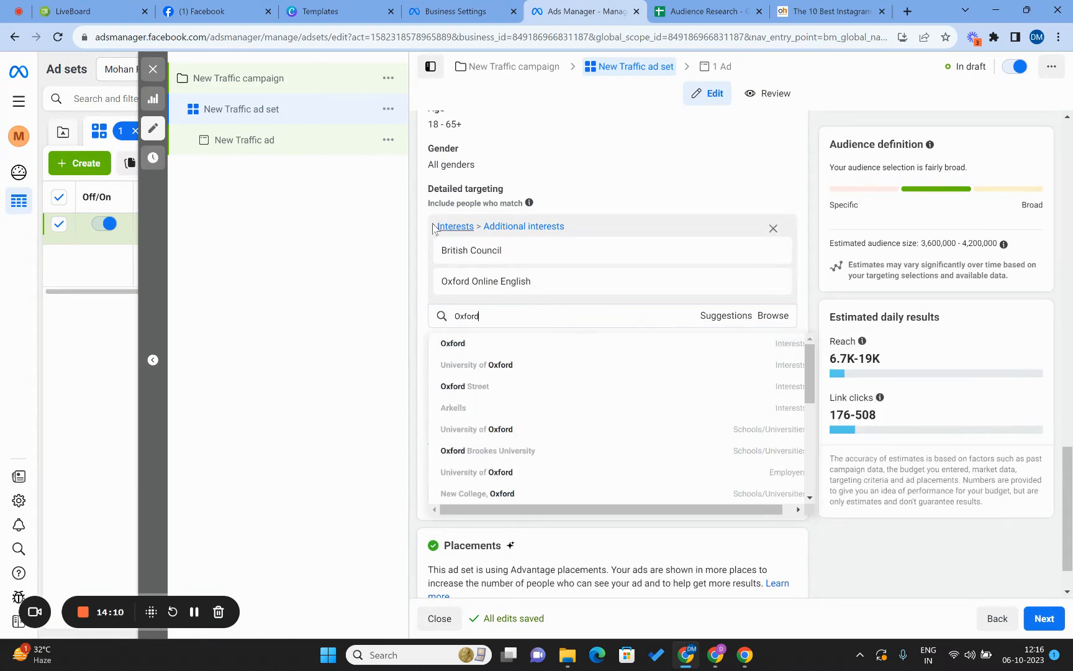
left_click(421, 252)
Step: Switch to the Audience Research sheet and review the recorded interests, brands and influencers columns
left_click(704, 11)
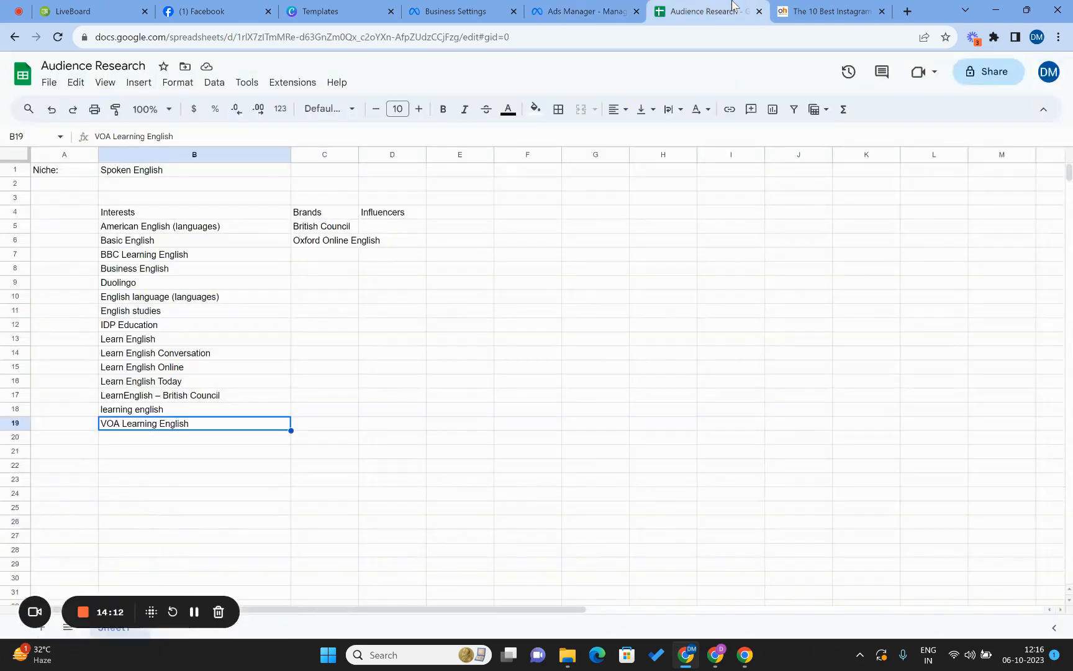
key("Up")
key("Up")
key("Up")
key("Up")
key("Up")
key("Up")
key("Up")
key("Up")
key("Up")
key("Up")
key("Up")
key("Up")
key("Up")
key("Up")
key("Up")
key("Up")
key("Up")
key("Up")
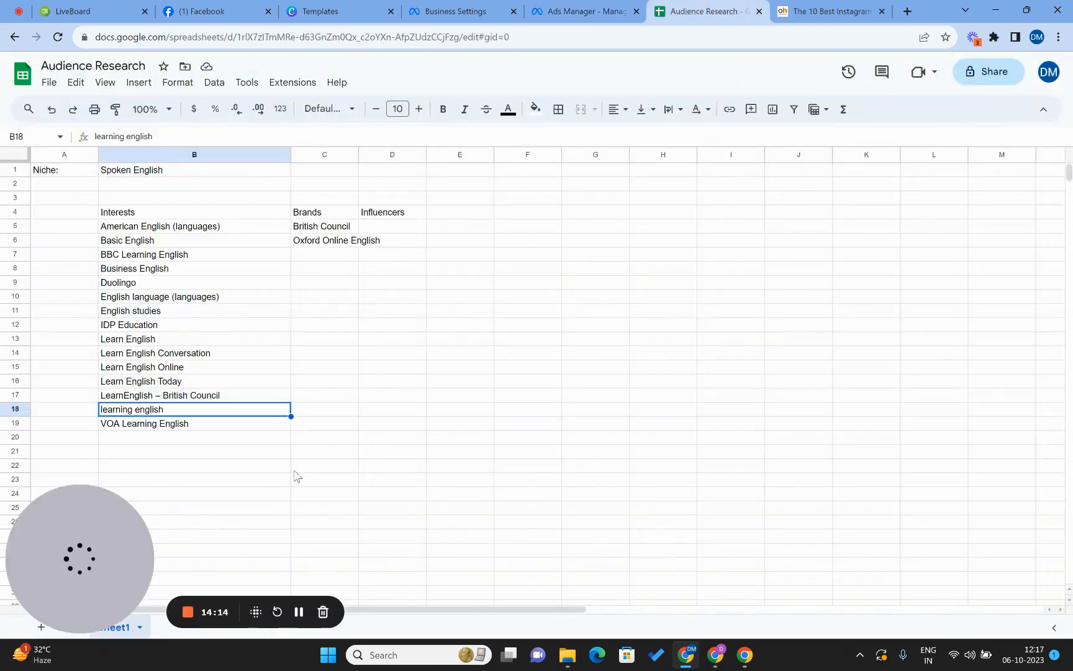
key("Down")
key("Down")
key("Down")
key("Down")
key("Down")
key("Down")
key("Down")
key("Down")
key("Down")
key("Down")
key("Down")
key("Down")
key("Down")
key("Down")
key("Down")
key("Down")
key("Down")
key("Down")
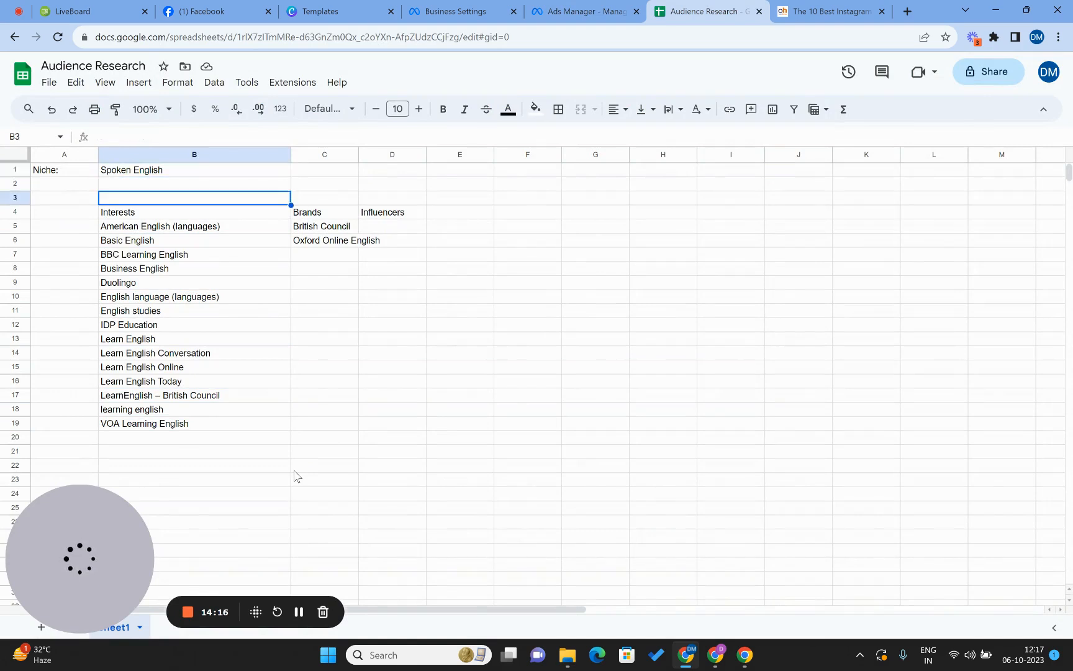
Step: Go back to the niche entry at the head of the Audience Research sheet and review it
key("Right")
key("Up")
key("Up")
key("Up")
key("Up")
key("Up")
key("Up")
key("Up")
key("Up")
key("Up")
key("Up")
key("Up")
key("Up")
key("Up")
key("Up")
key("Up")
key("Up")
key("Up")
key("Up")
key("Left")
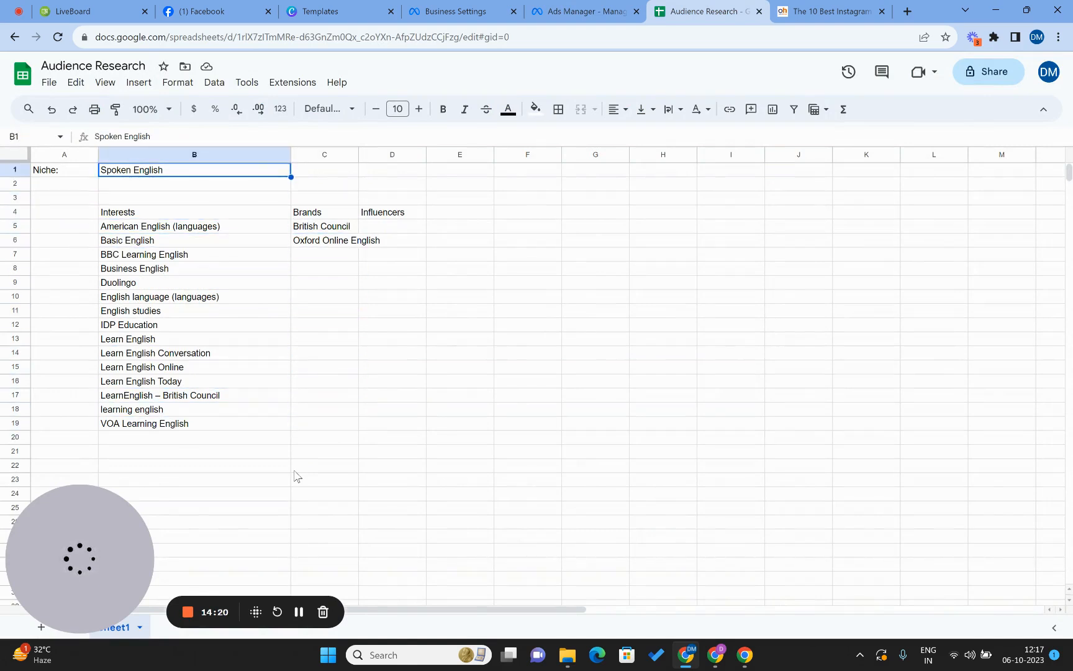
Step: Select the full list of recorded interests, from American English (languages) through VOA Learning English, to review it
key("Left")
key("Down")
key("Down")
key("Down")
key("Right")
key("Down")
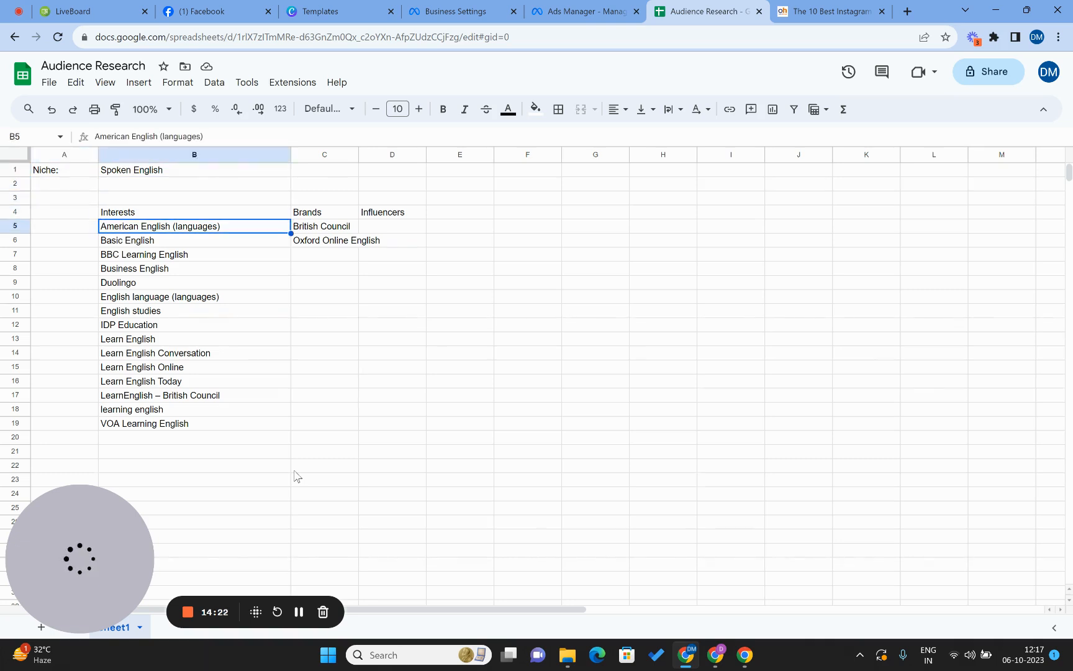
key("shift+Down")
key("shift+Down")
key("shift+Down")
key("shift+Down")
key("shift+Down")
key("shift+Down")
key("shift+Down")
key("shift+Down")
key("shift+Down")
key("shift+Down")
key("shift+Down")
key("shift+Down")
key("shift+Down")
key("shift+Up")
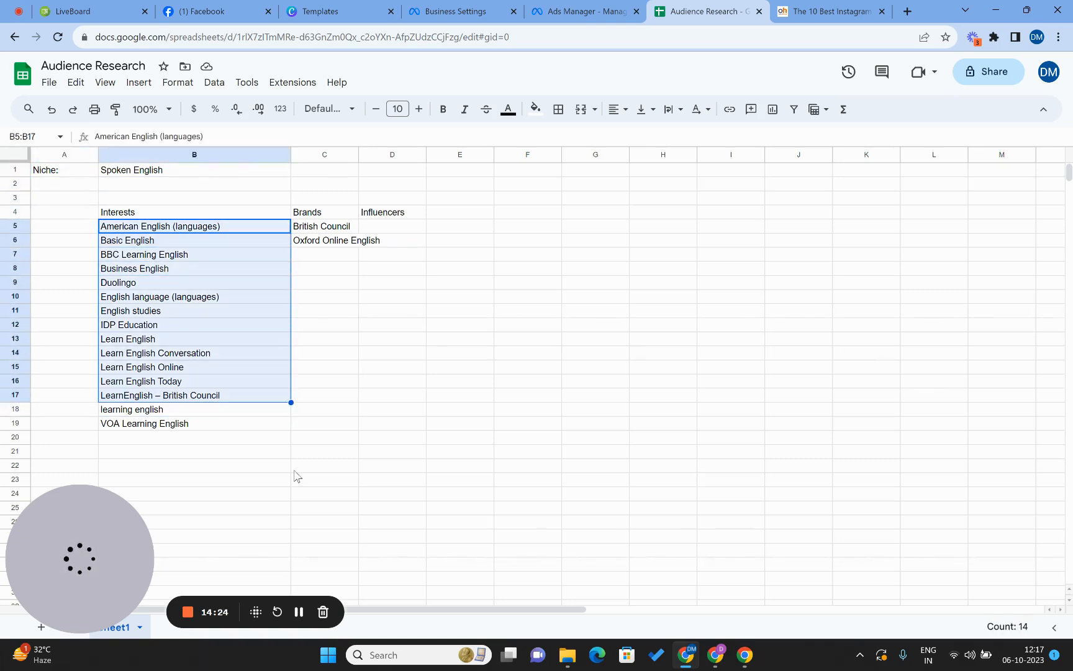
key("shift+Down")
key("shift+Down")
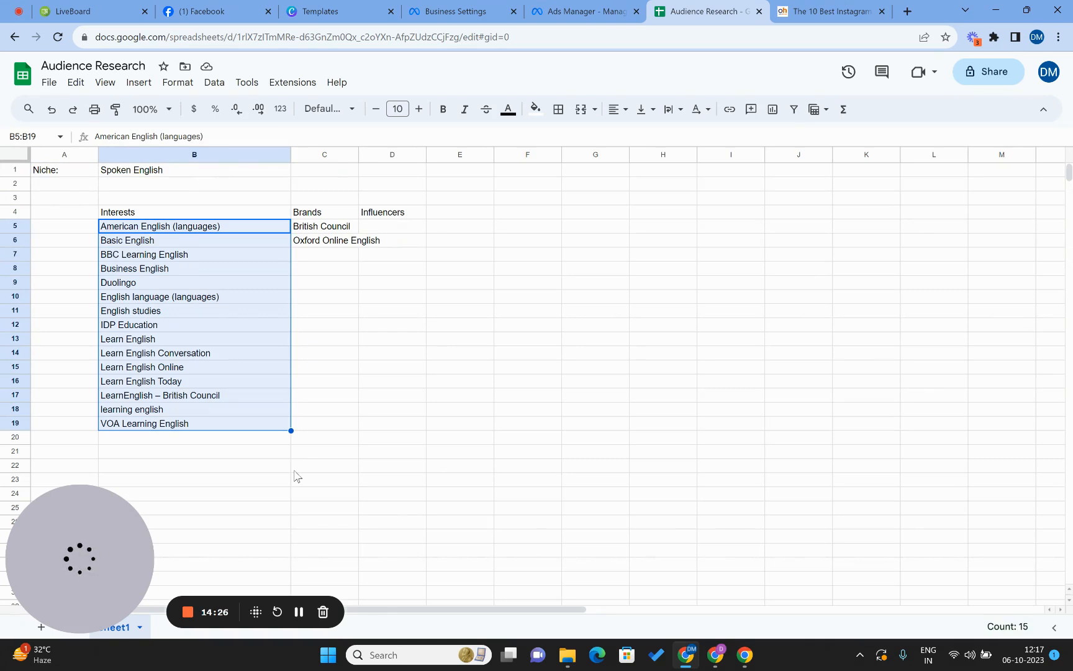